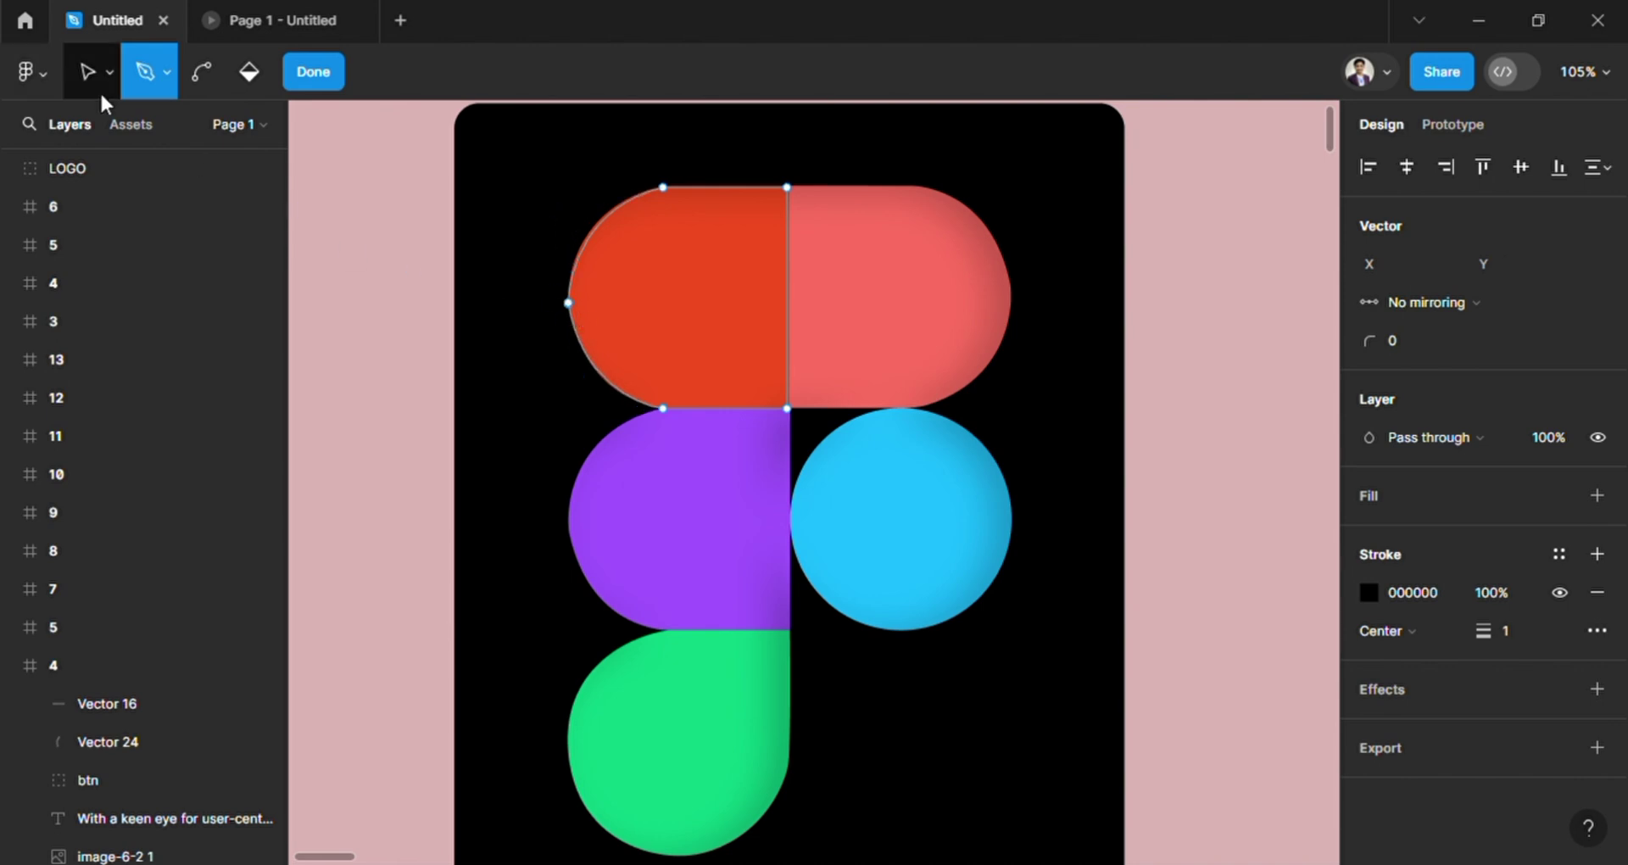
# Step: Finish editing the traced half-rounded outline and move it out of the logo frame onto the empty canvas
pyautogui.click(76, 72)
pyautogui.scroll(-3, 712, 365)
pyautogui.hscroll(-1, 727, 334)
pyautogui.moveTo(725, 329); pyautogui.dragTo(387, 249)
pyautogui.scroll(2, 661, 394)
pyautogui.scroll(-3, 683, 435)
pyautogui.hscroll(-3, 683, 436)
pyautogui.press('Escape')
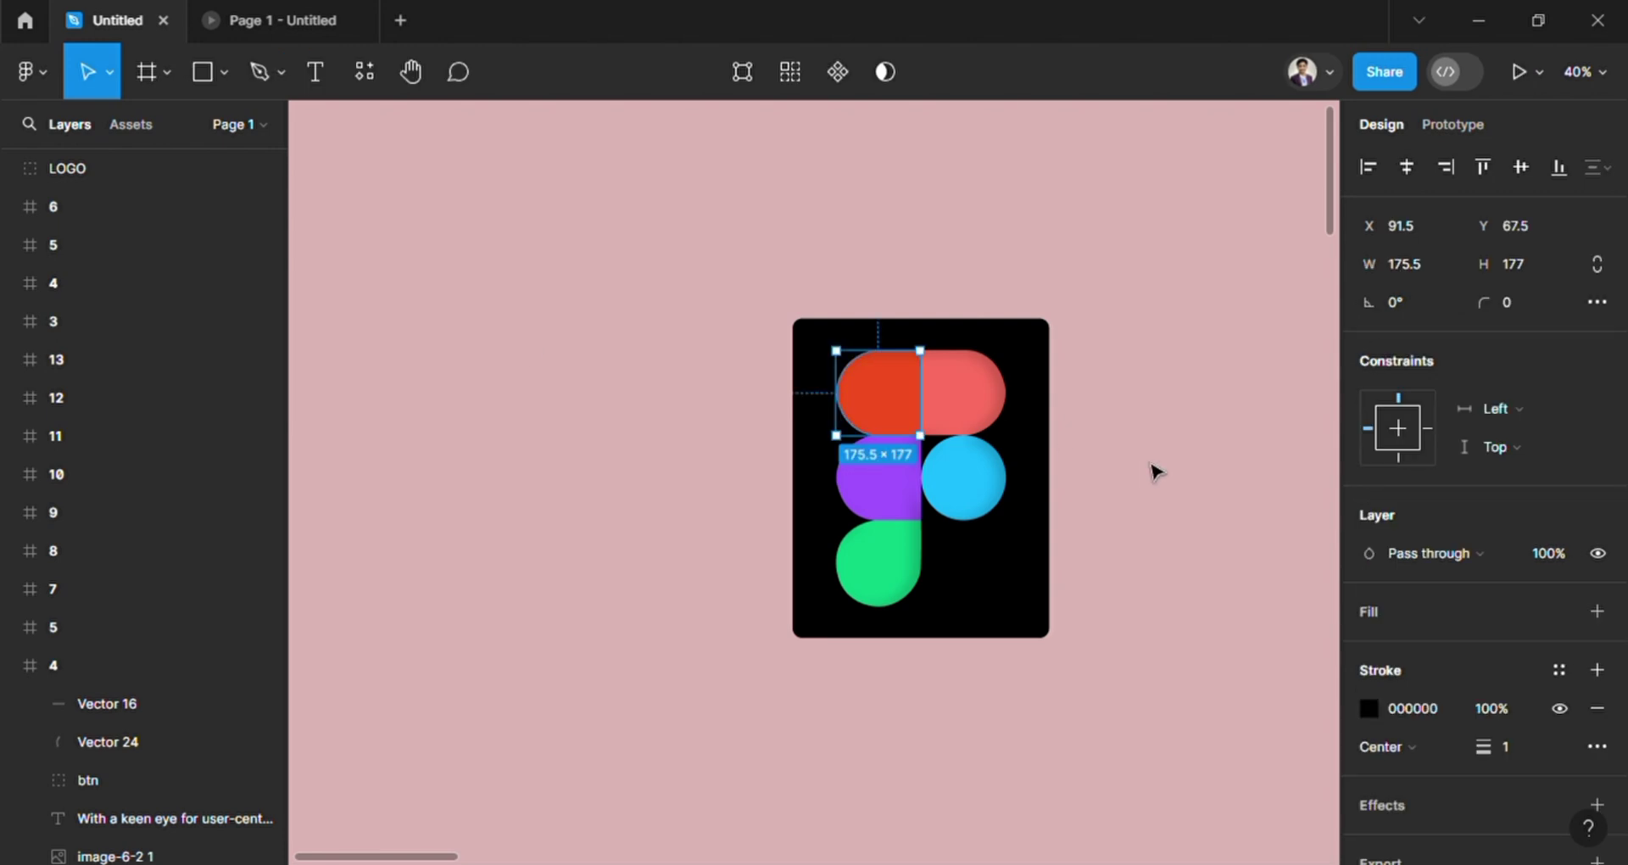
pyautogui.moveTo(863, 400); pyautogui.dragTo(560, 331)
# Step: Add a fill to the traced outline and sample the reference logo's orange-red, F24E1D, as its color
pyautogui.click(1366, 463)
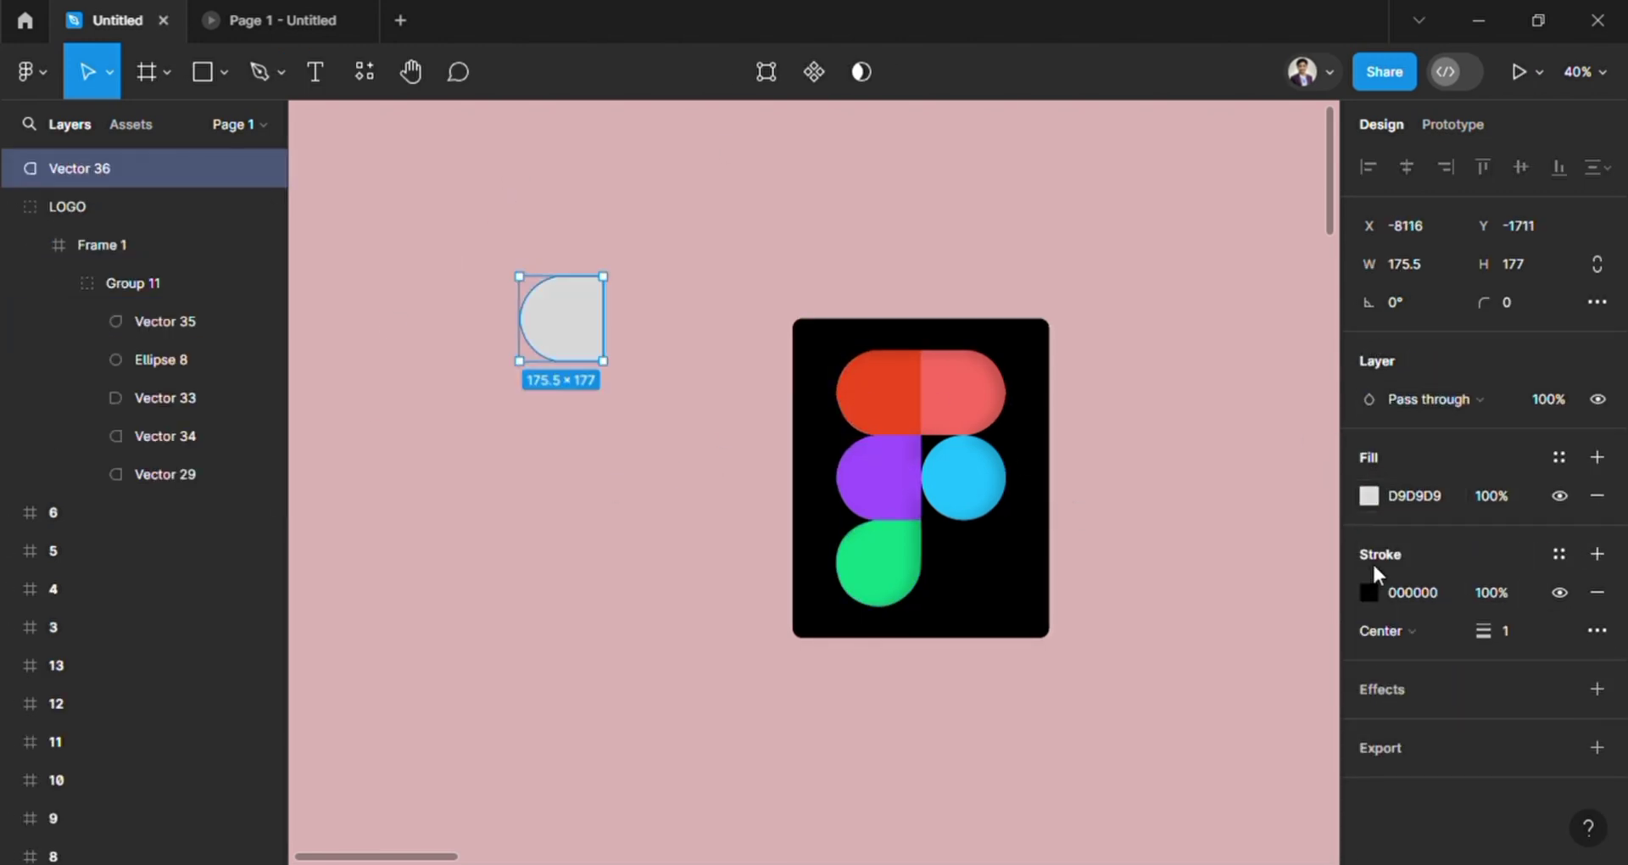
pyautogui.click(1369, 495)
pyautogui.click(1092, 586)
pyautogui.click(909, 418)
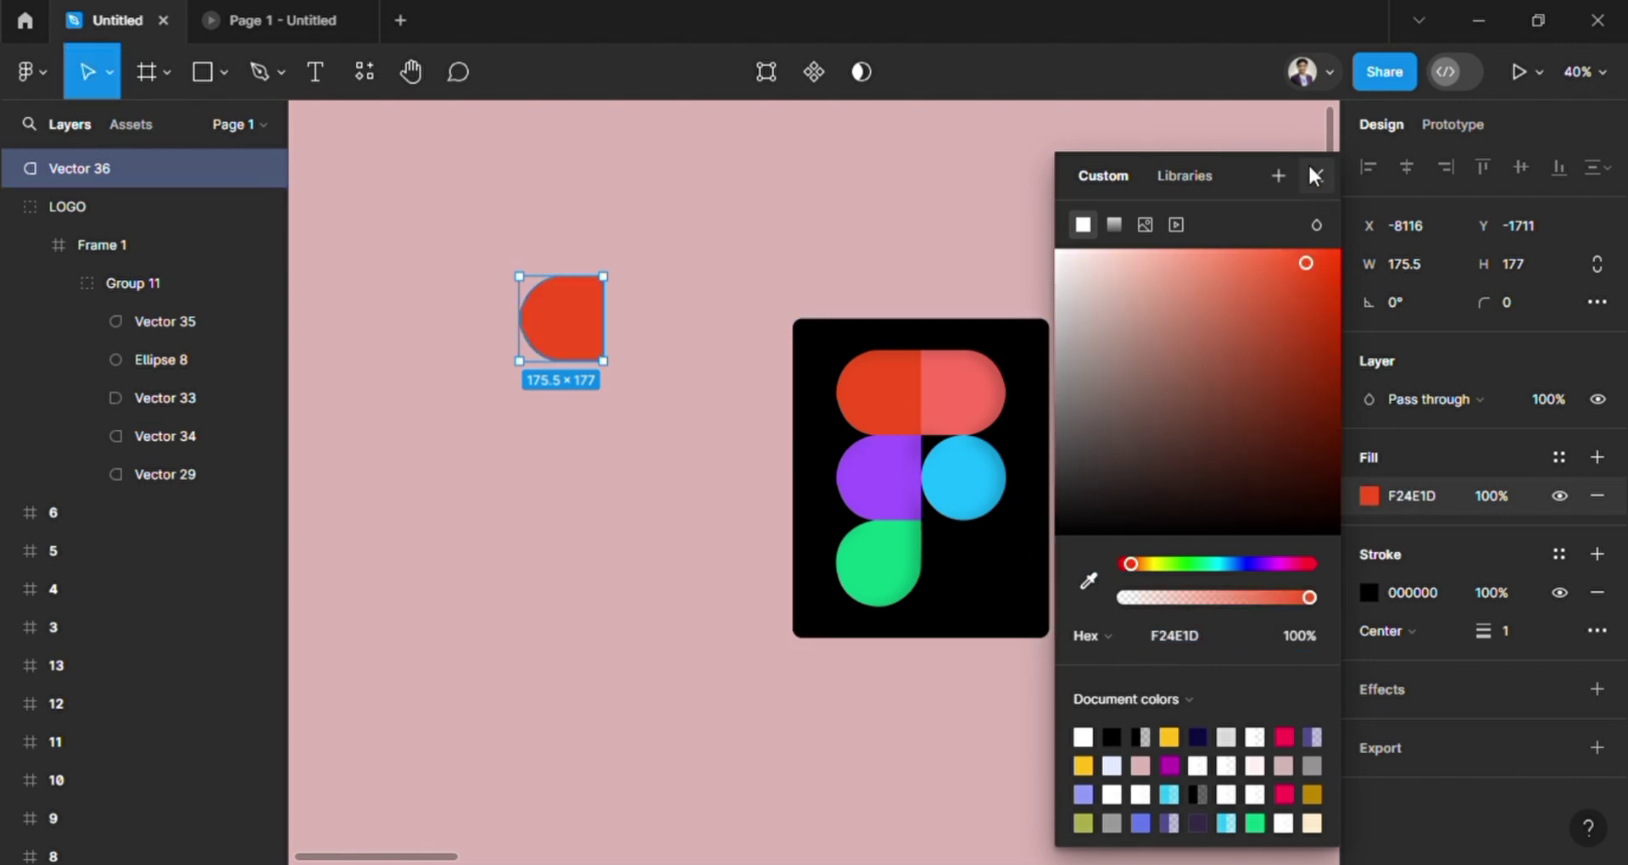
pyautogui.click(1317, 175)
# Step: Set the orange shape's stroke width to 0 and move the shape farther away from the reference logo
pyautogui.click(1512, 646)
pyautogui.write('0')
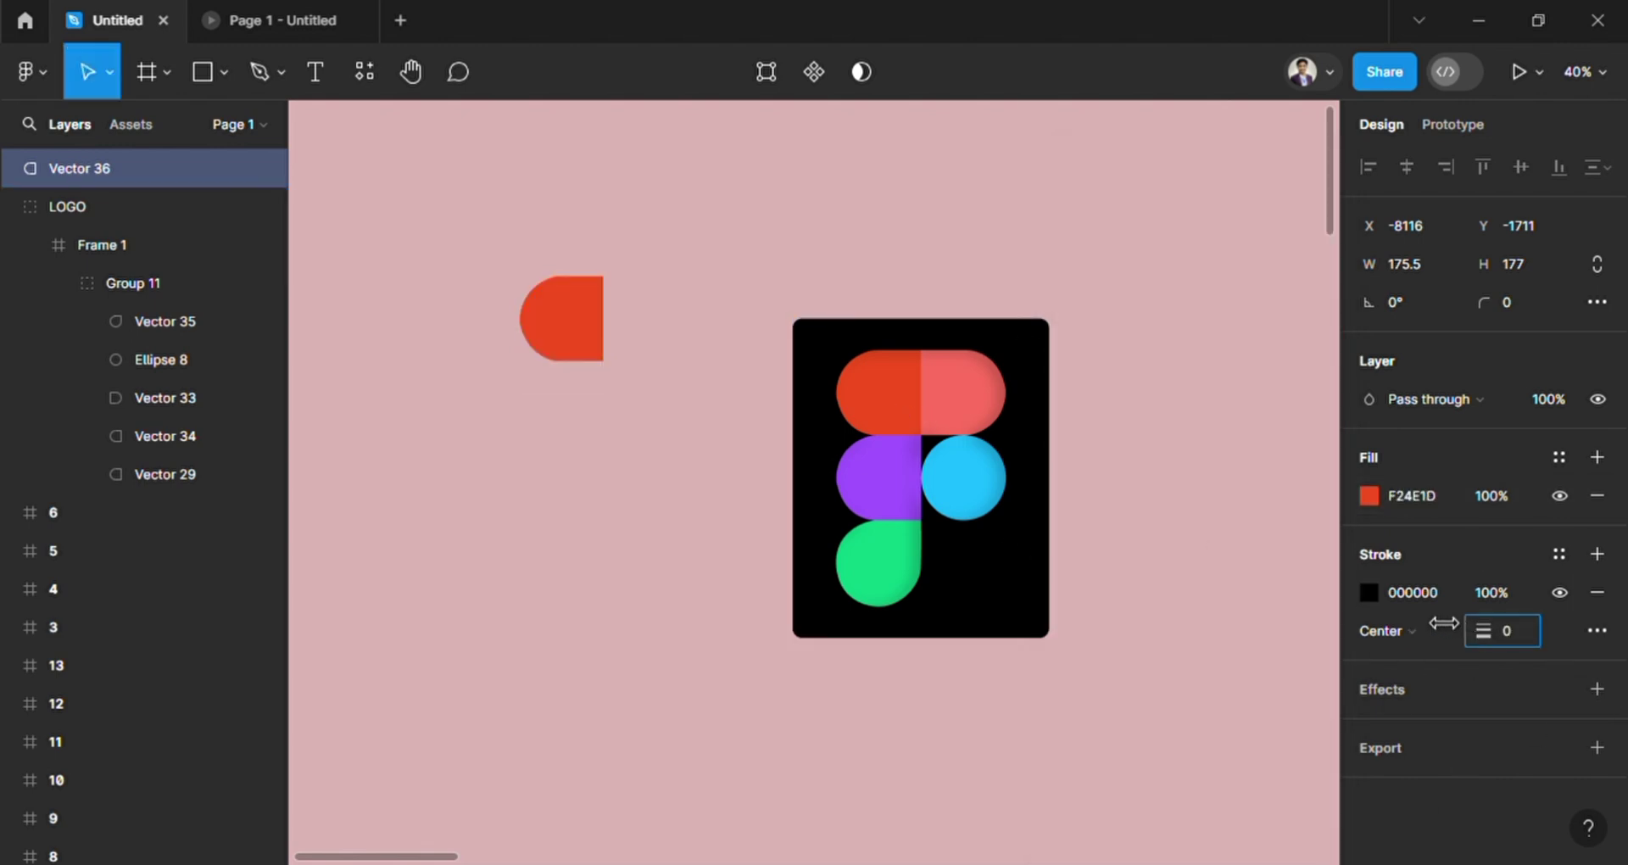
pyautogui.click(556, 429)
pyautogui.scroll(3, 574, 346)
pyautogui.moveTo(775, 362); pyautogui.dragTo(547, 348)
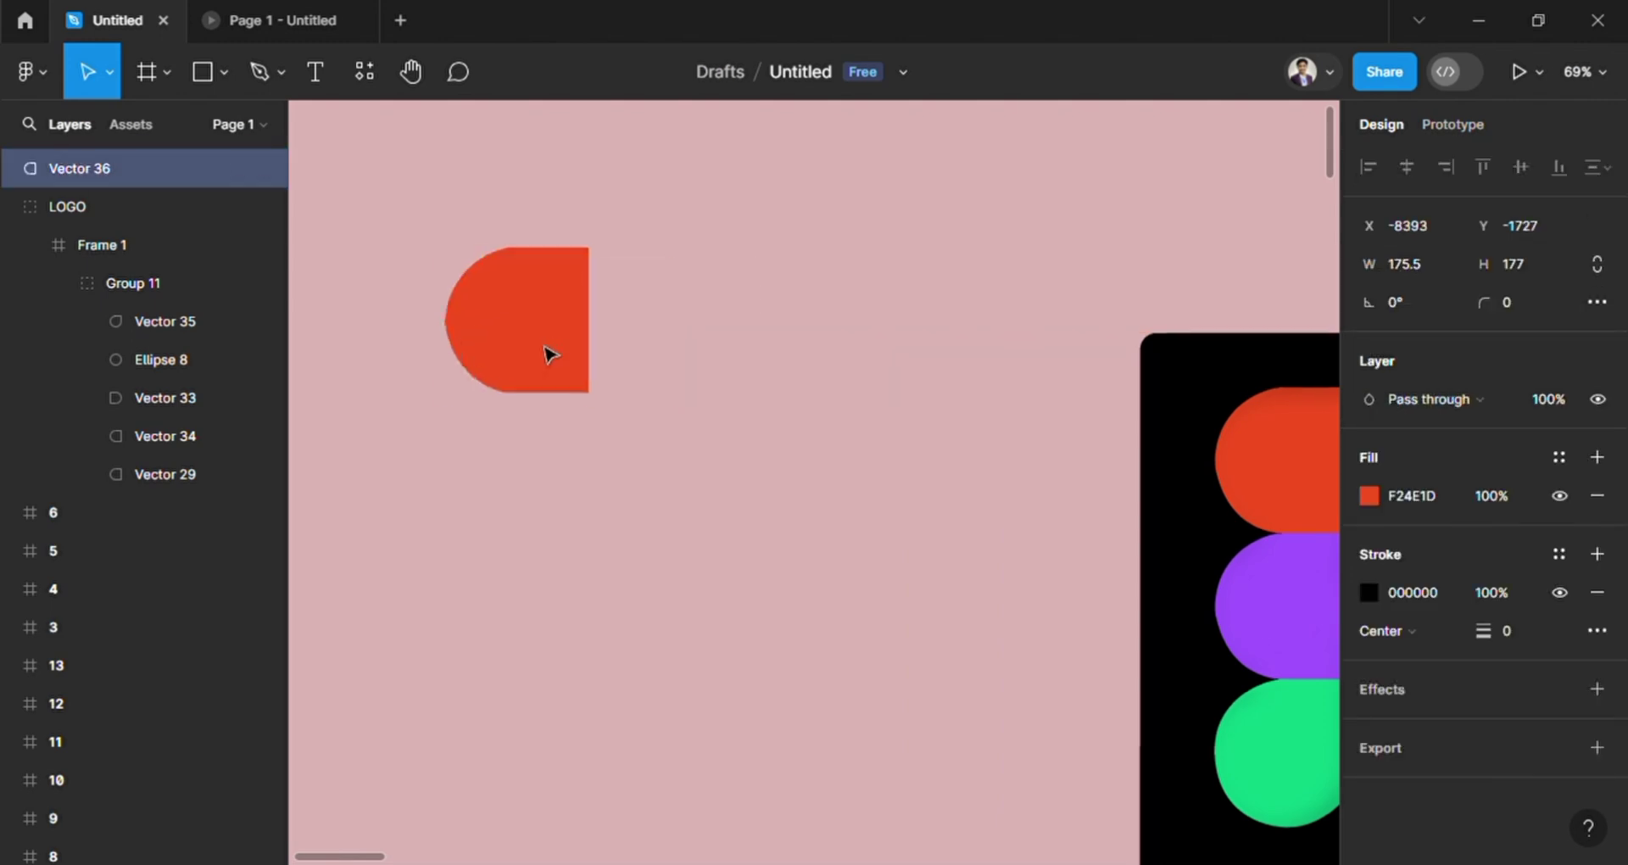
# Step: Edit the orange shape's vector points and round its leftmost point with a corner radius of about 38
pyautogui.scroll(2, 547, 348)
pyautogui.hscroll(-3, 548, 348)
pyautogui.scroll(3, 547, 347)
pyautogui.scroll(-3, 551, 351)
pyautogui.scroll(3, 550, 353)
pyautogui.doubleClick(527, 403)
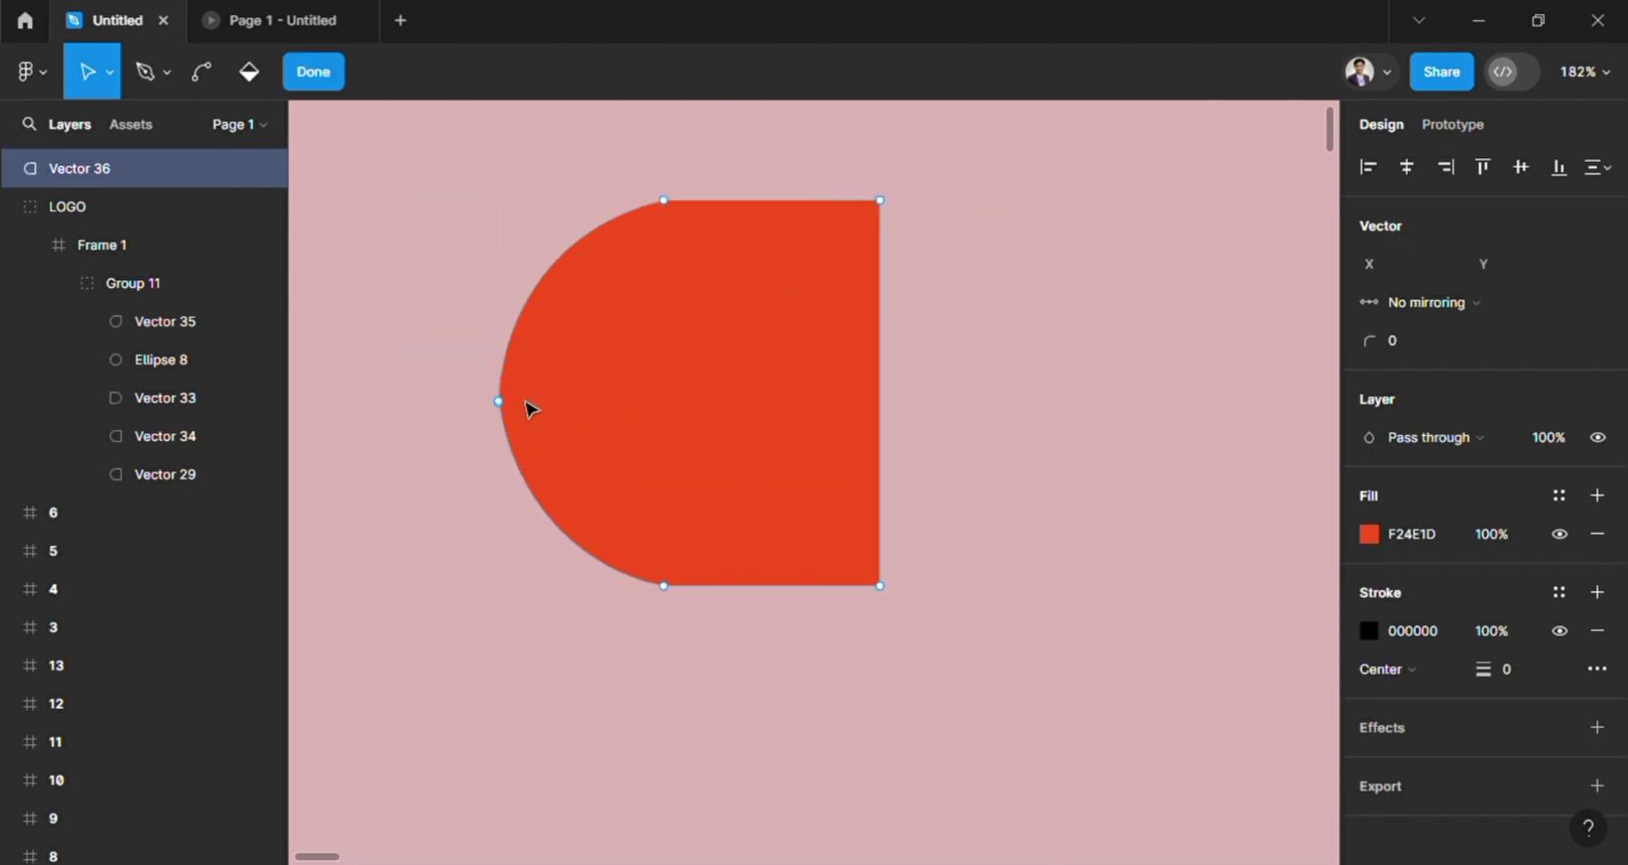
pyautogui.click(1380, 344)
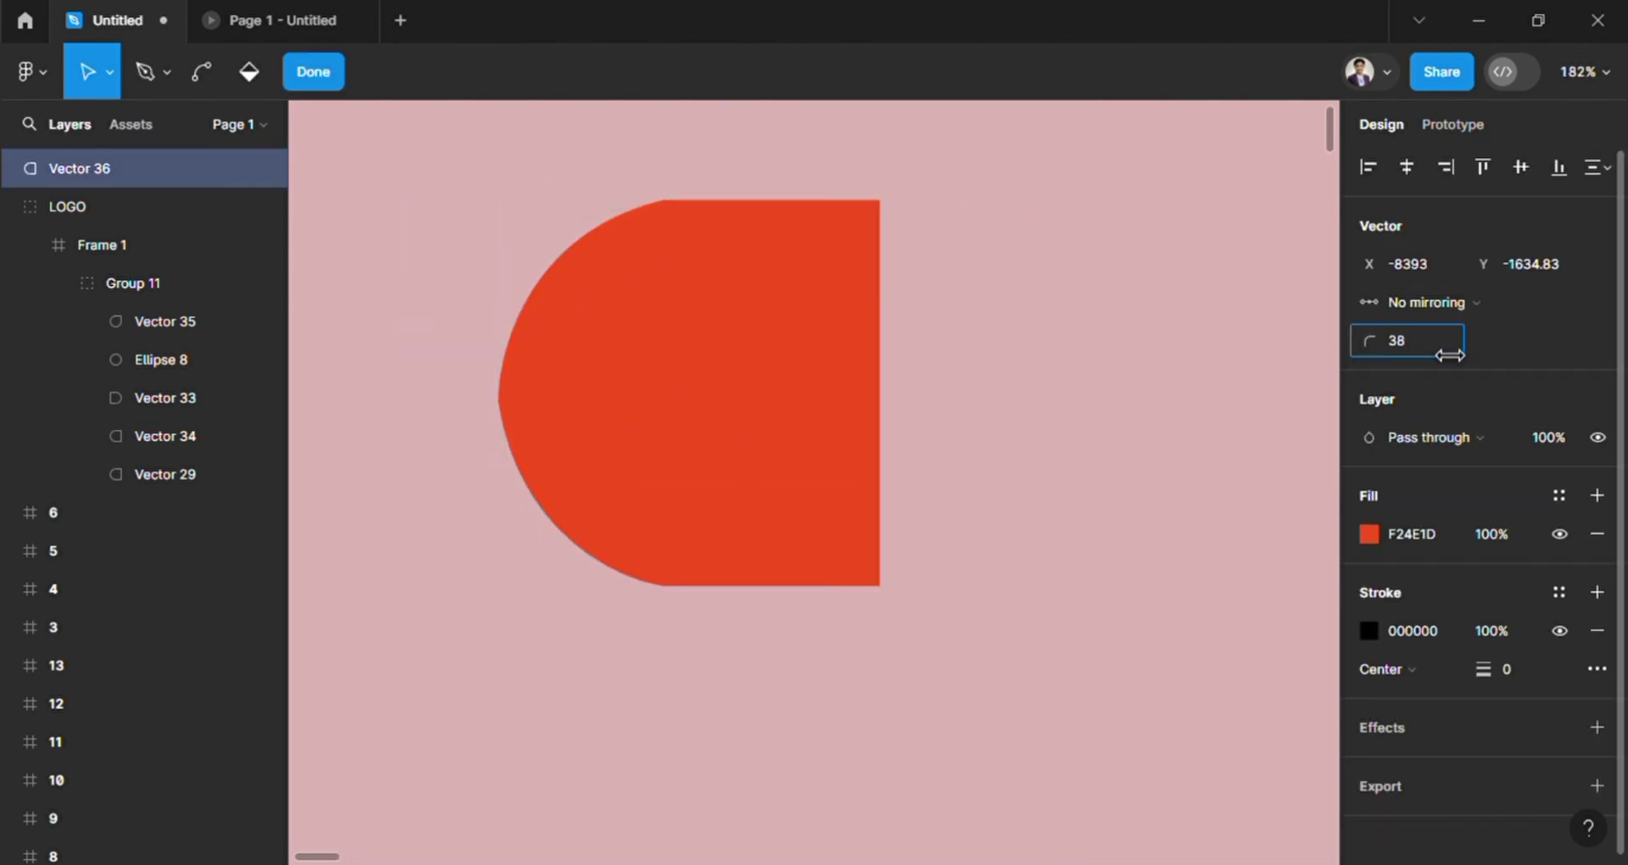
# Step: Round the curve's upper and lower points, giving the lower one a corner radius of 51, and finish vector editing
pyautogui.click(665, 202)
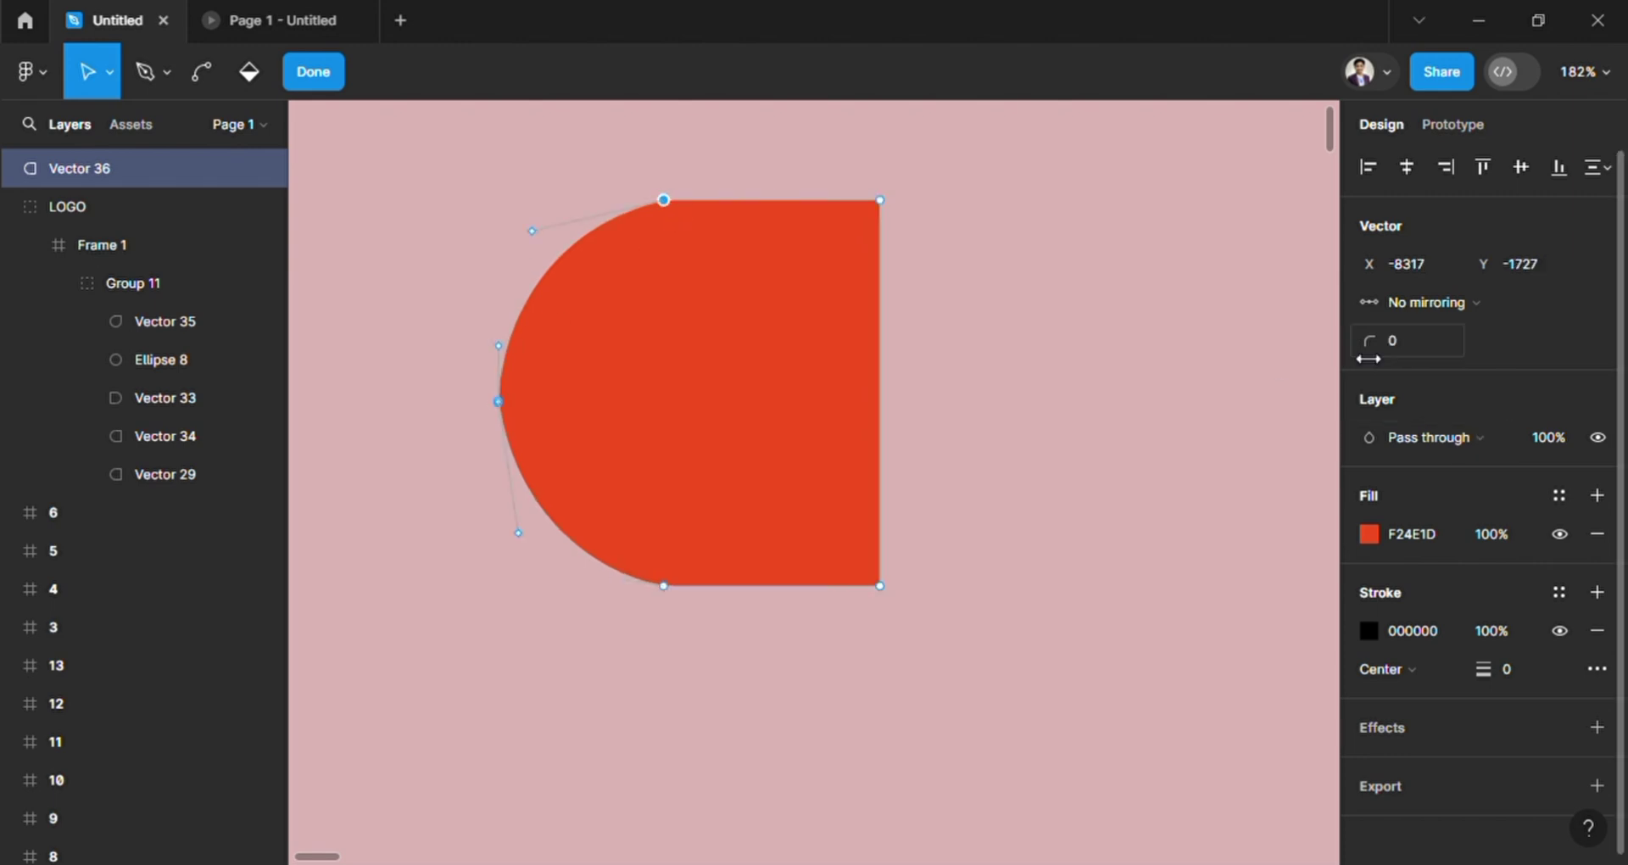
pyautogui.click(664, 586)
pyautogui.moveTo(1372, 340); pyautogui.dragTo(1468, 344)
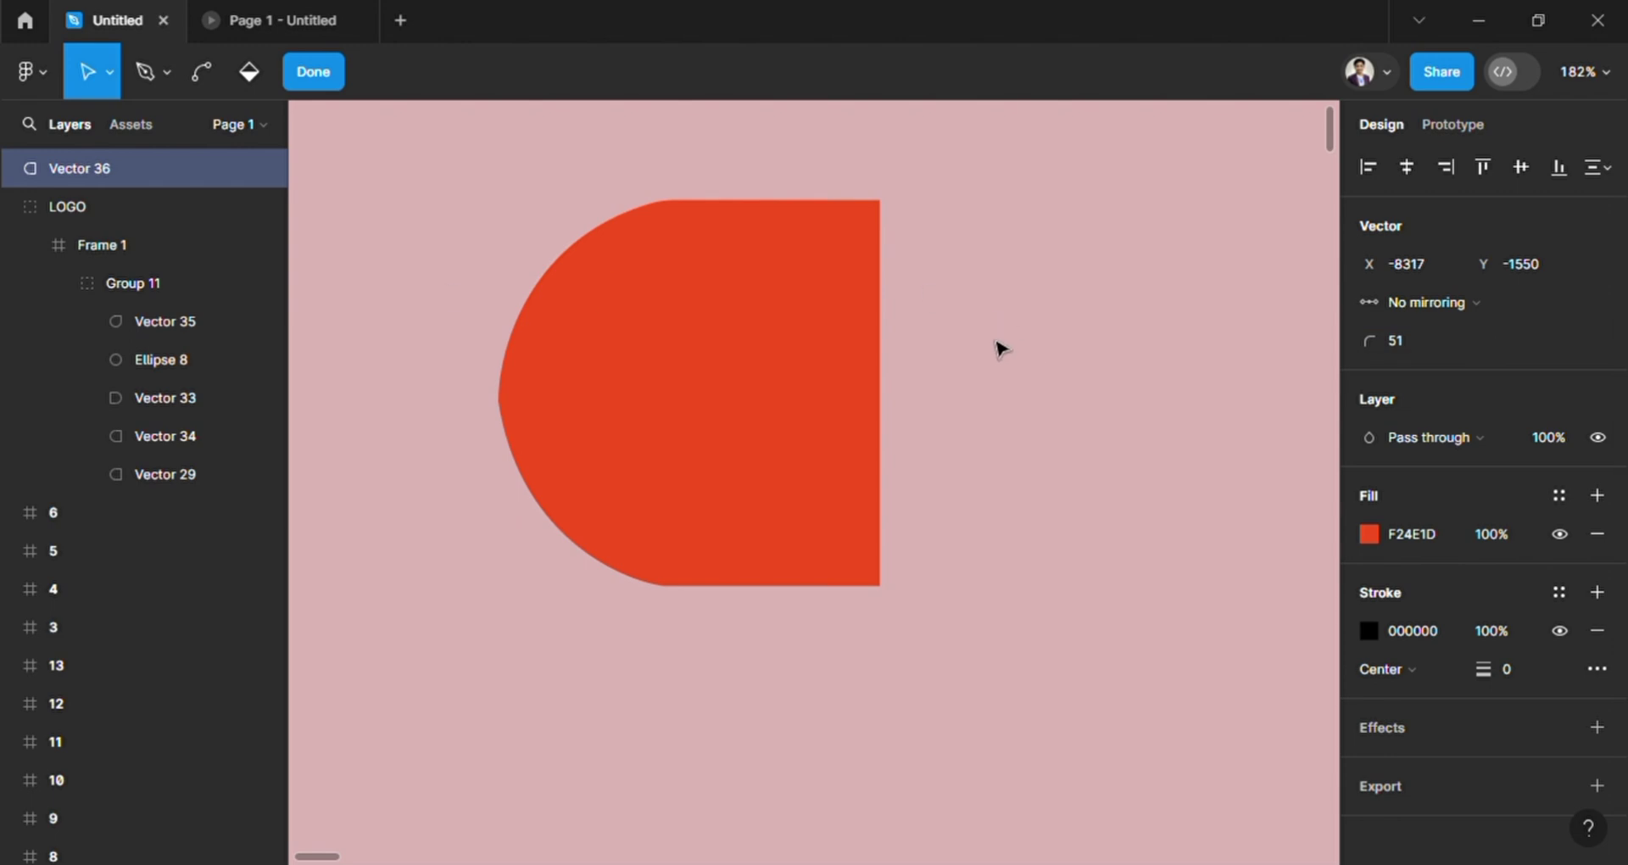
pyautogui.scroll(-5, 536, 465)
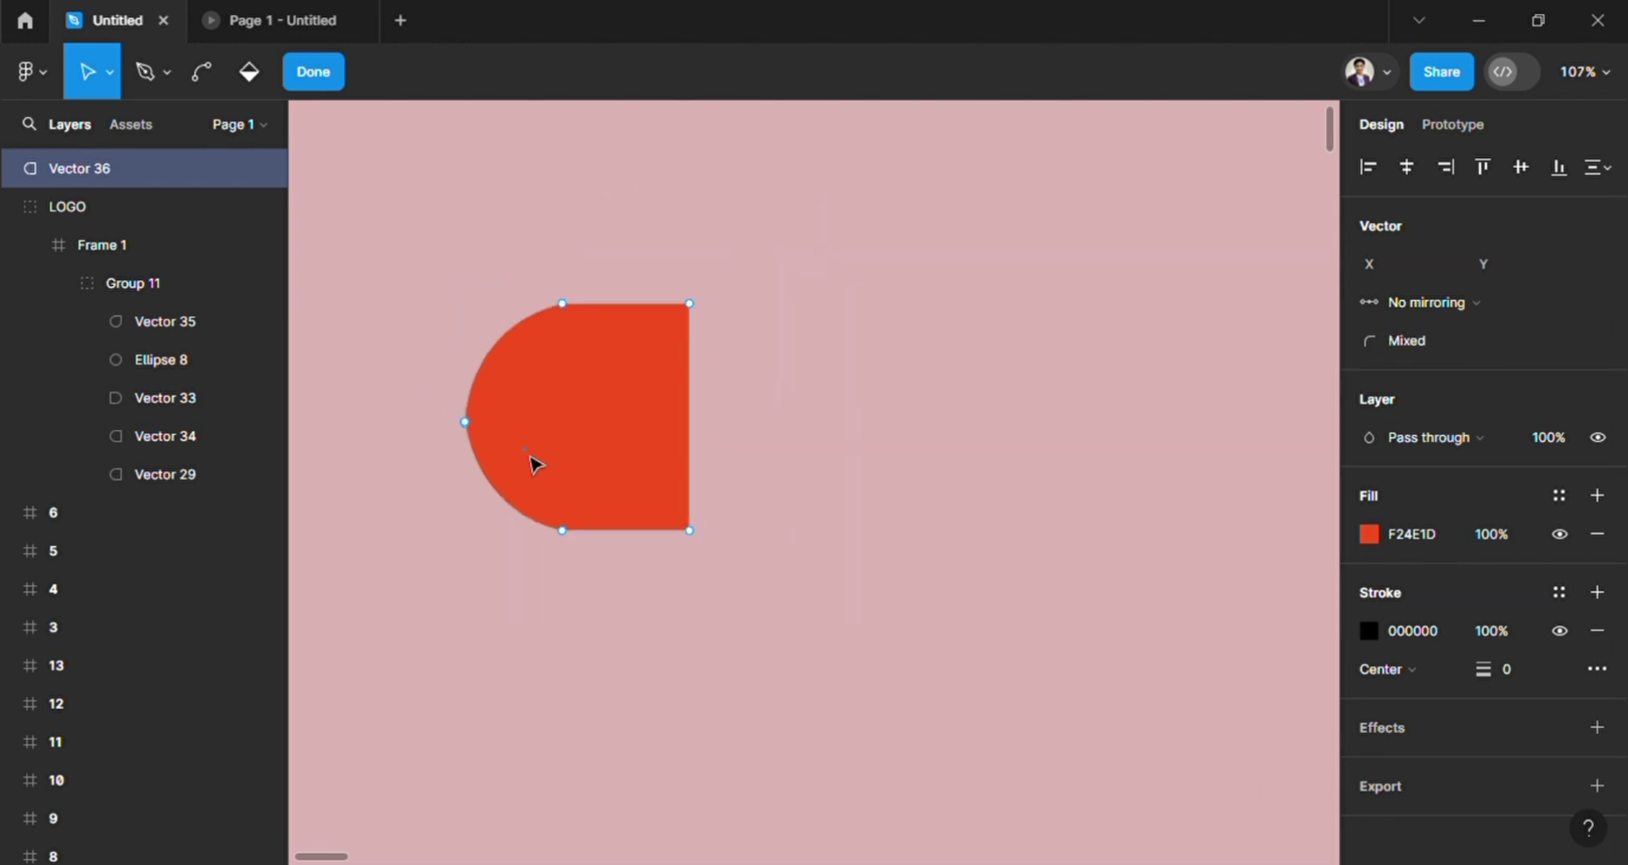
pyautogui.rightClick(804, 341)
pyautogui.click(690, 636)
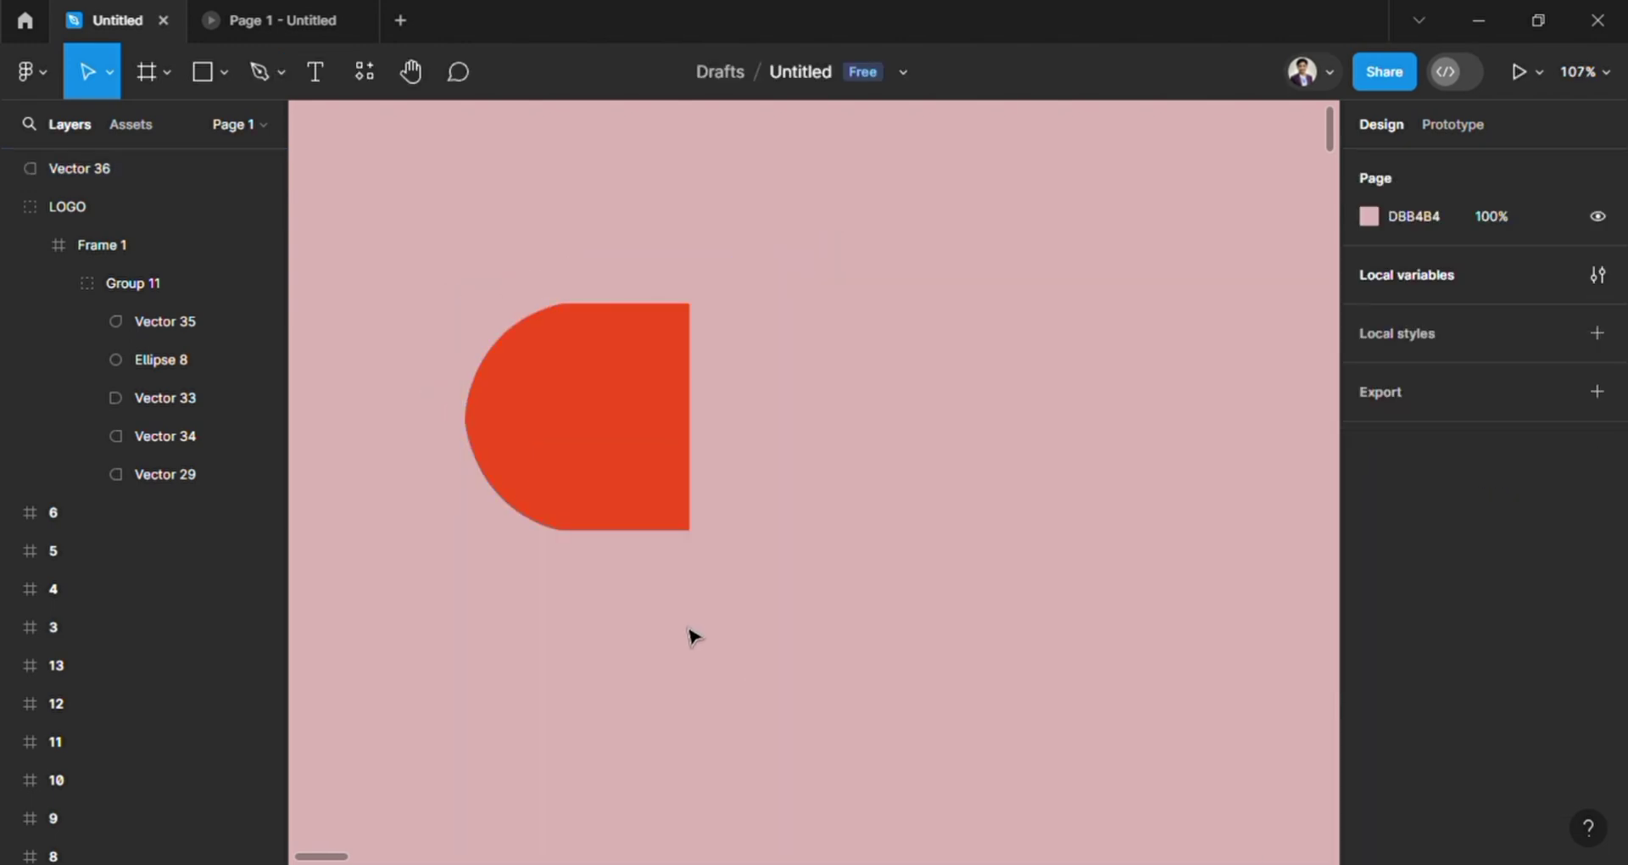
# Step: Duplicate the orange shape beside the original and rotate the copy about 180° so its curved side faces outward
pyautogui.click(582, 447)
pyautogui.moveTo(582, 447); pyautogui.dragTo(832, 446)
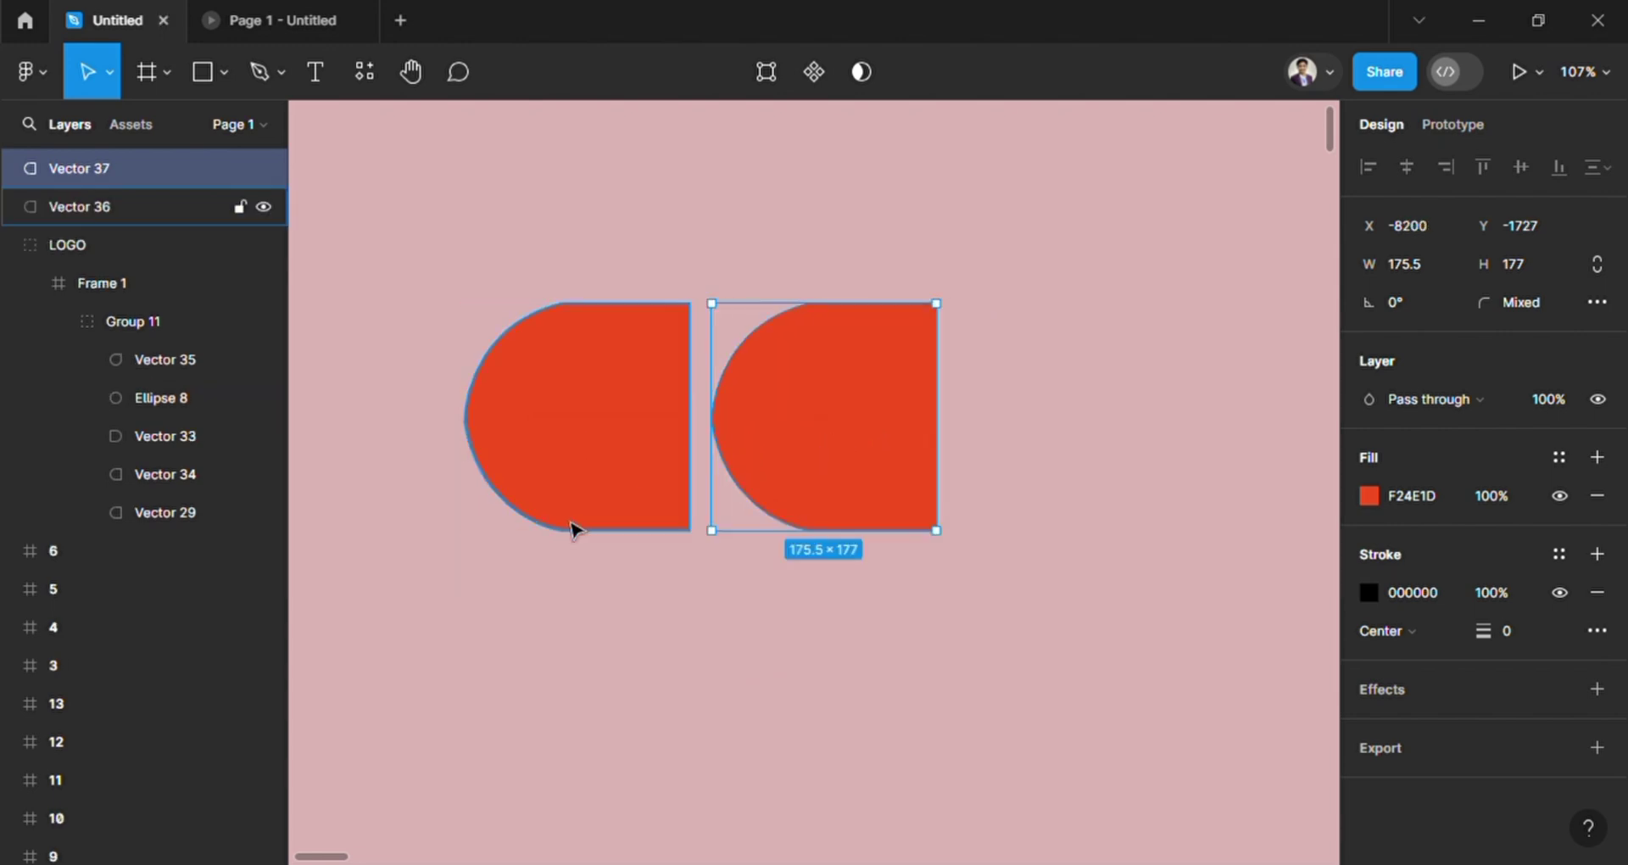
pyautogui.moveTo(723, 552); pyautogui.dragTo(1026, 257)
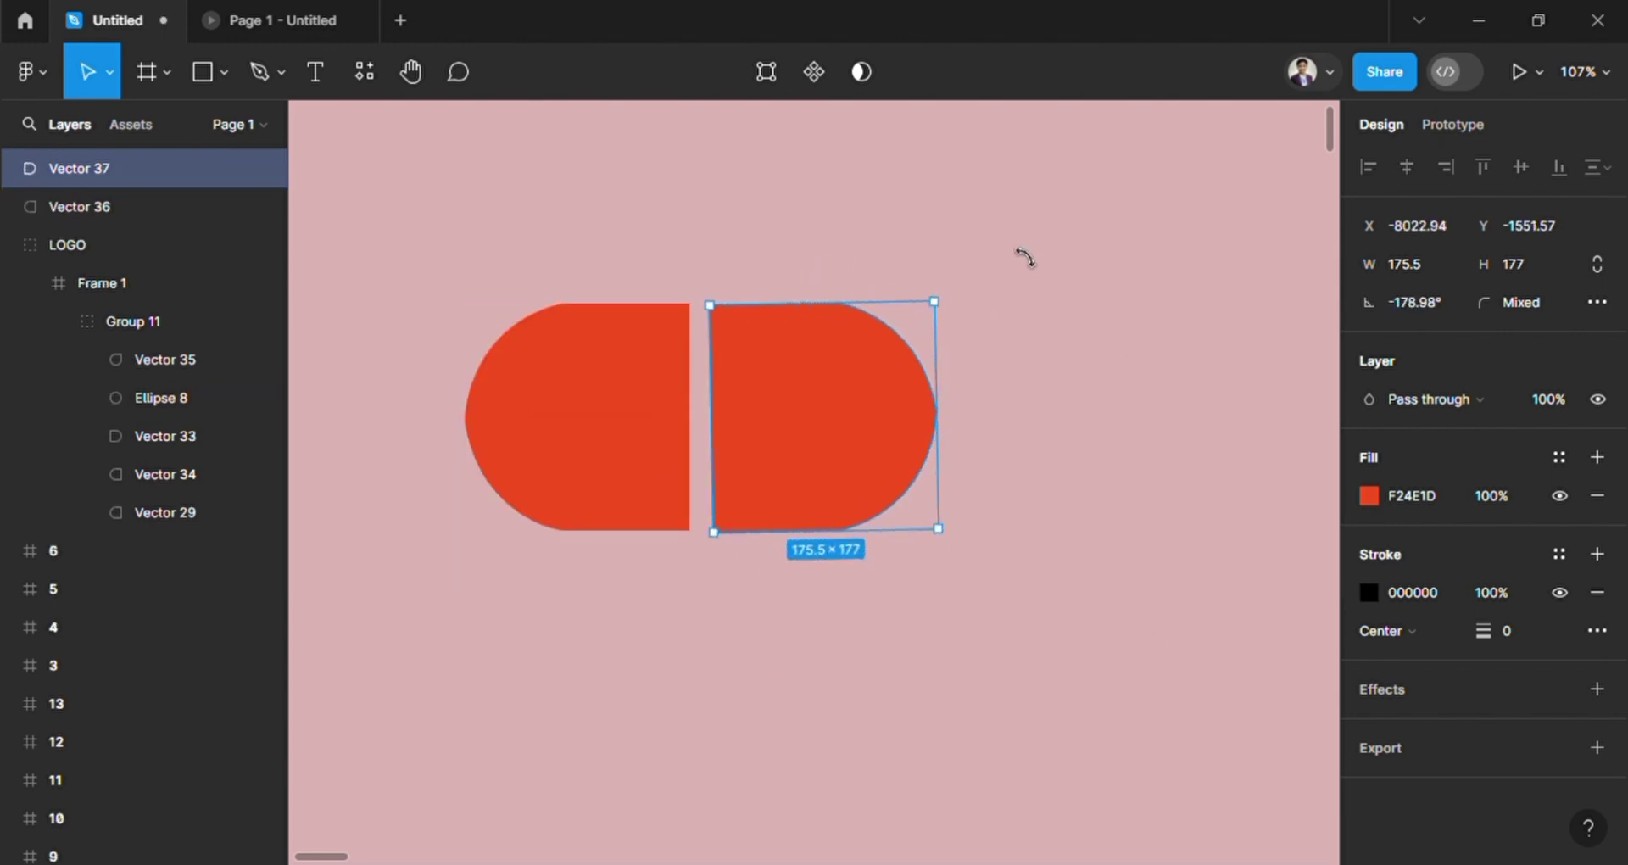
pyautogui.click(984, 429)
# Step: Move the rotated copy against the original's straight edge and adjust its rotation to about -179.84°
pyautogui.moveTo(846, 447); pyautogui.dragTo(833, 445)
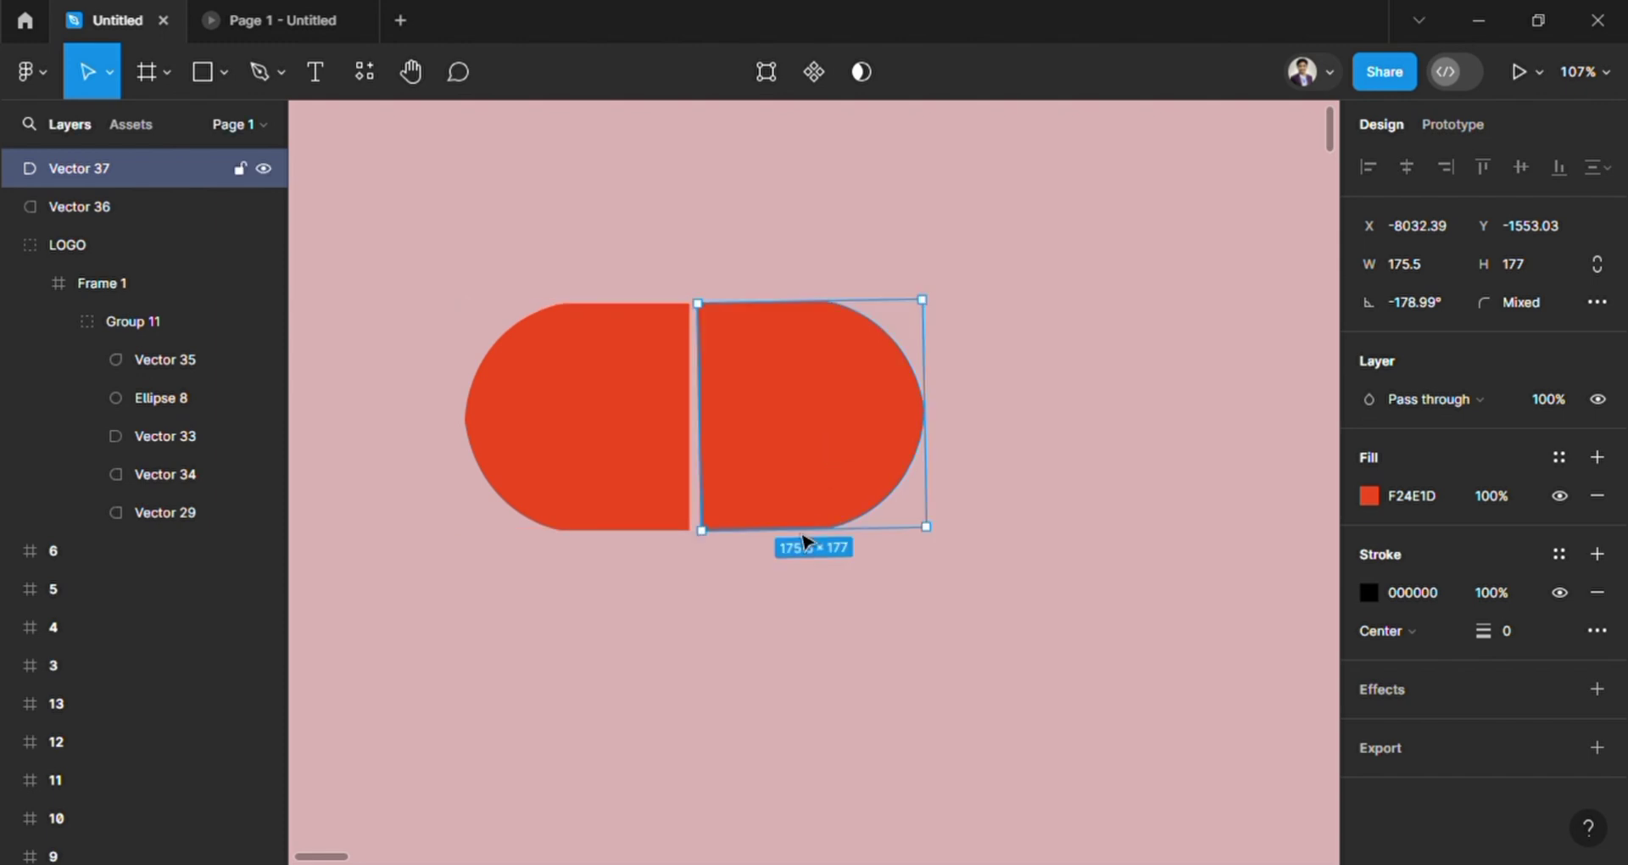
pyautogui.moveTo(711, 565); pyautogui.dragTo(702, 567)
pyautogui.scroll(5, 704, 528)
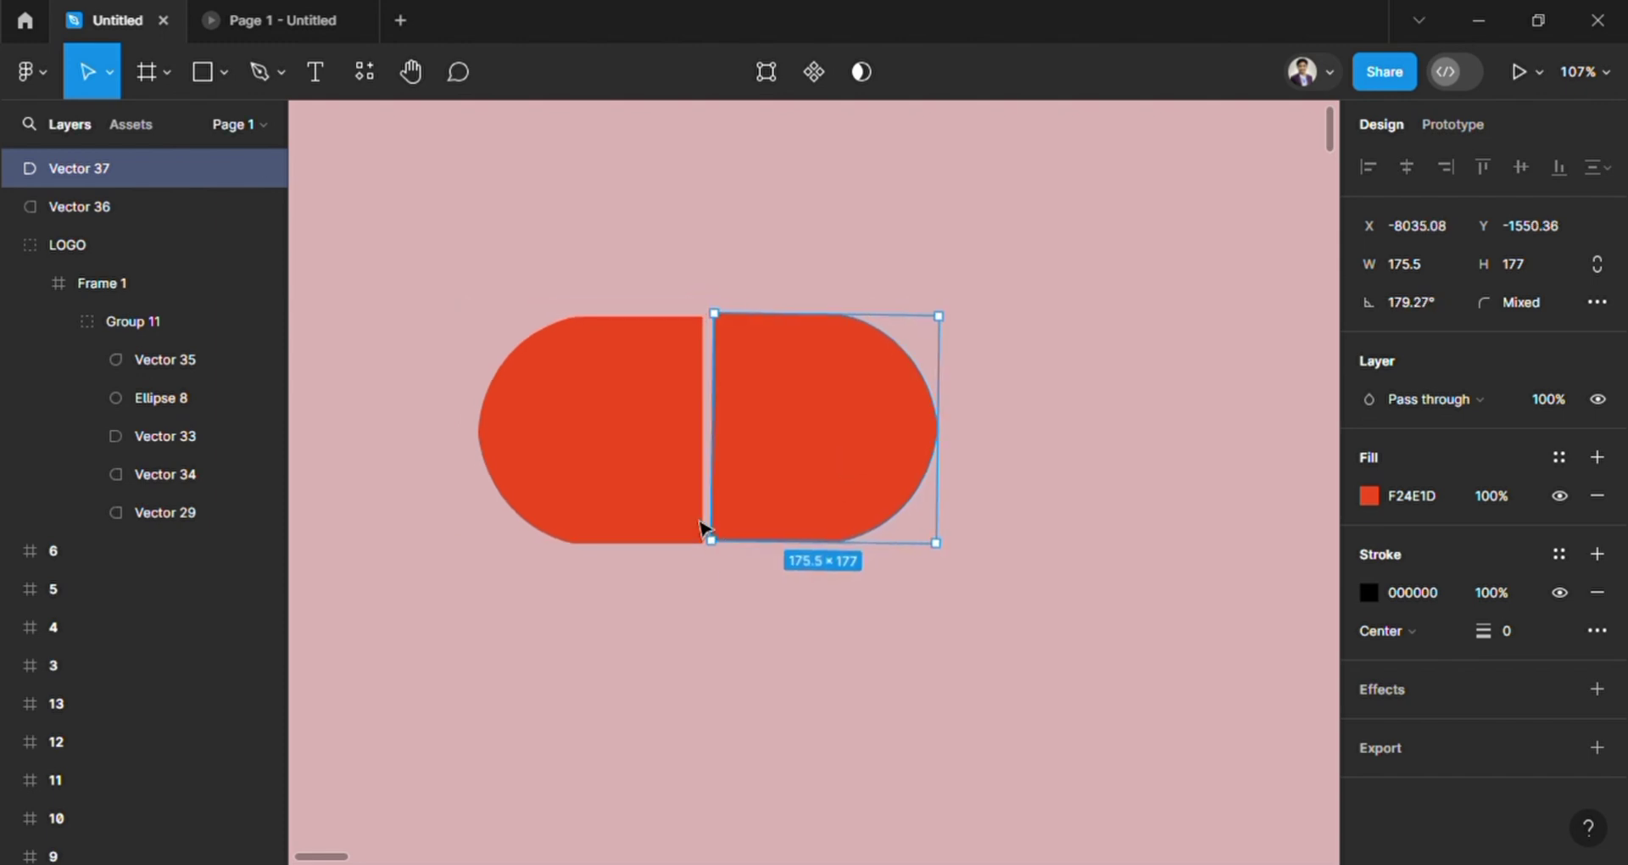
pyautogui.moveTo(931, 473); pyautogui.dragTo(917, 480)
pyautogui.moveTo(811, 156); pyautogui.dragTo(793, 161)
pyautogui.moveTo(920, 410)
pyautogui.mouseDown()
pyautogui.moveTo(908, 424)
pyautogui.moveTo(921, 417)
pyautogui.mouseUp()
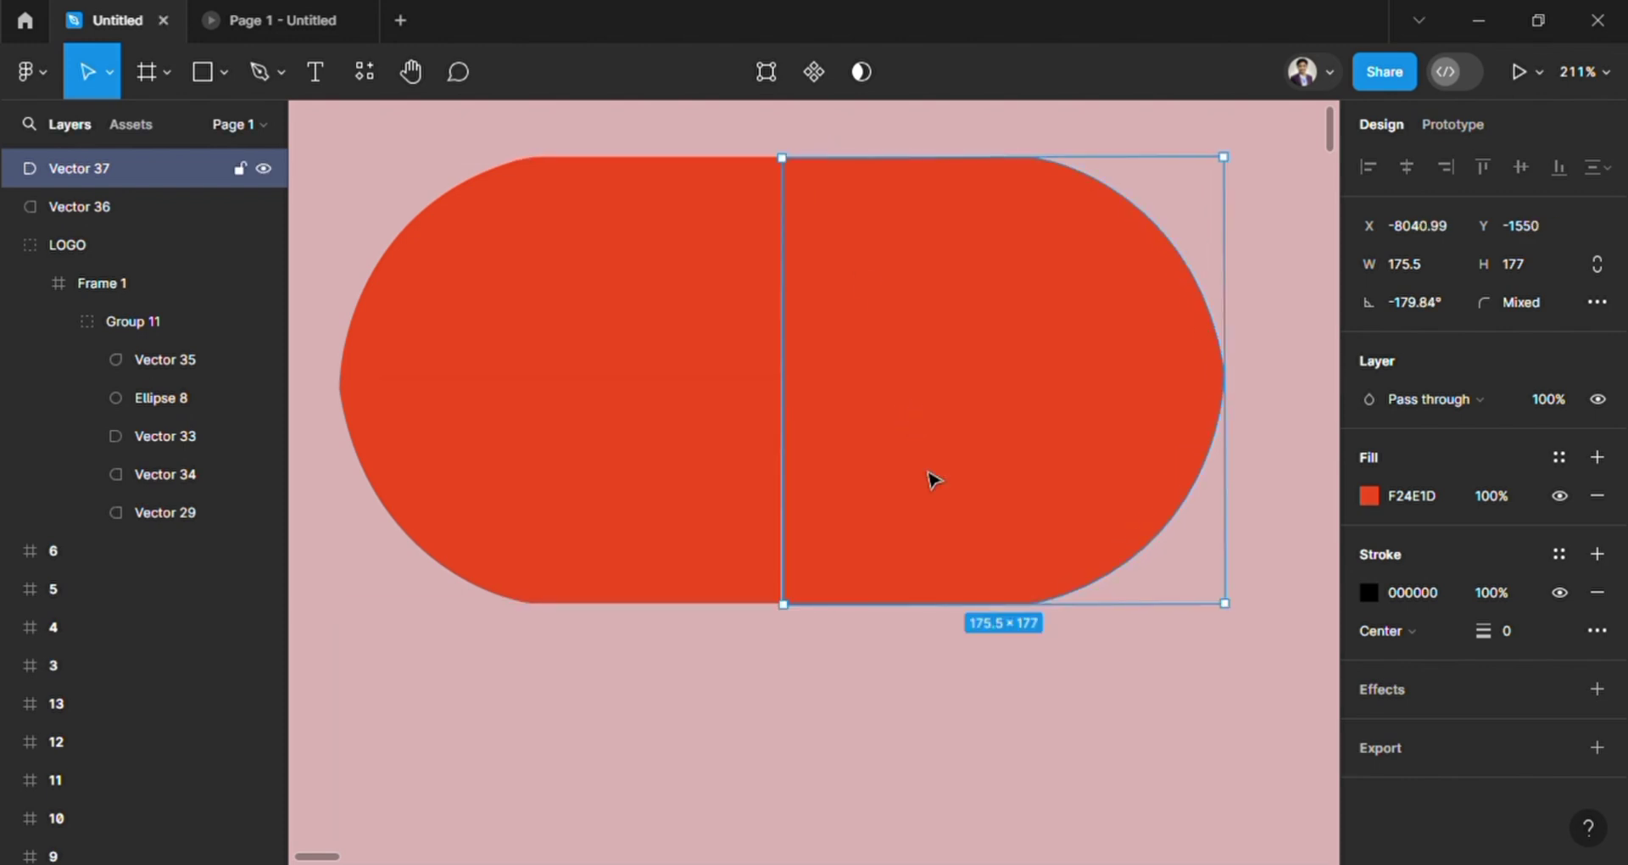
# Step: Pull the rotated copy slightly away from the original and straighten its rotation to about -179.95°
pyautogui.moveTo(1241, 643); pyautogui.dragTo(1250, 657)
pyautogui.moveTo(969, 493); pyautogui.dragTo(996, 495)
pyautogui.click(909, 636)
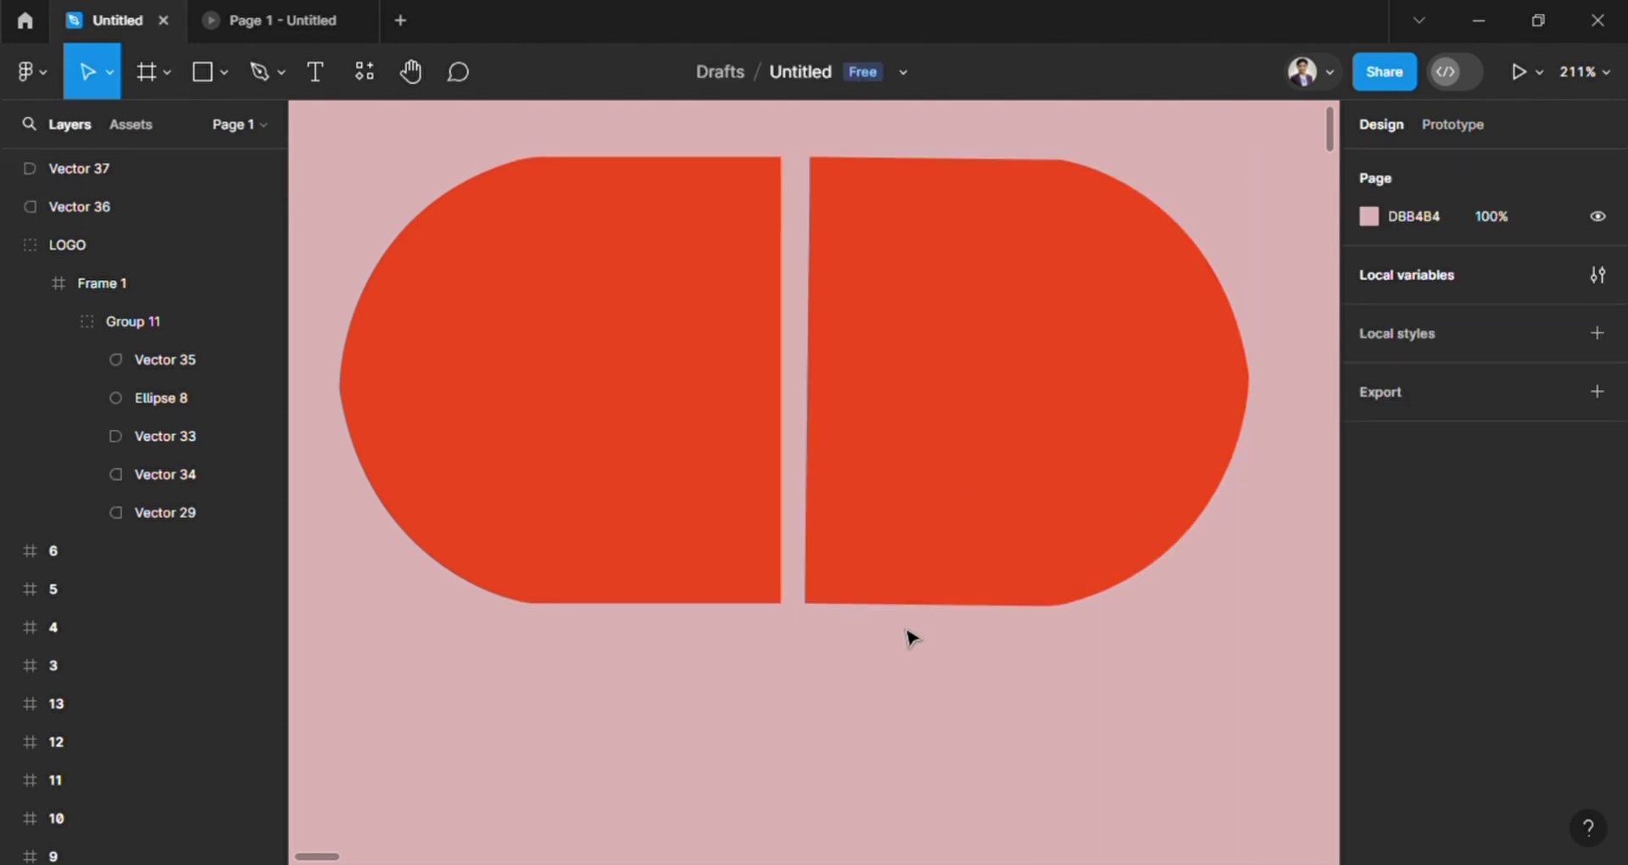
pyautogui.hscroll(1, 908, 637)
pyautogui.doubleClick(889, 496)
pyautogui.press('Escape')
pyautogui.click(850, 781)
pyautogui.moveTo(882, 500); pyautogui.dragTo(862, 509)
pyautogui.press('Right')
pyautogui.press('Right')
pyautogui.press('Right')
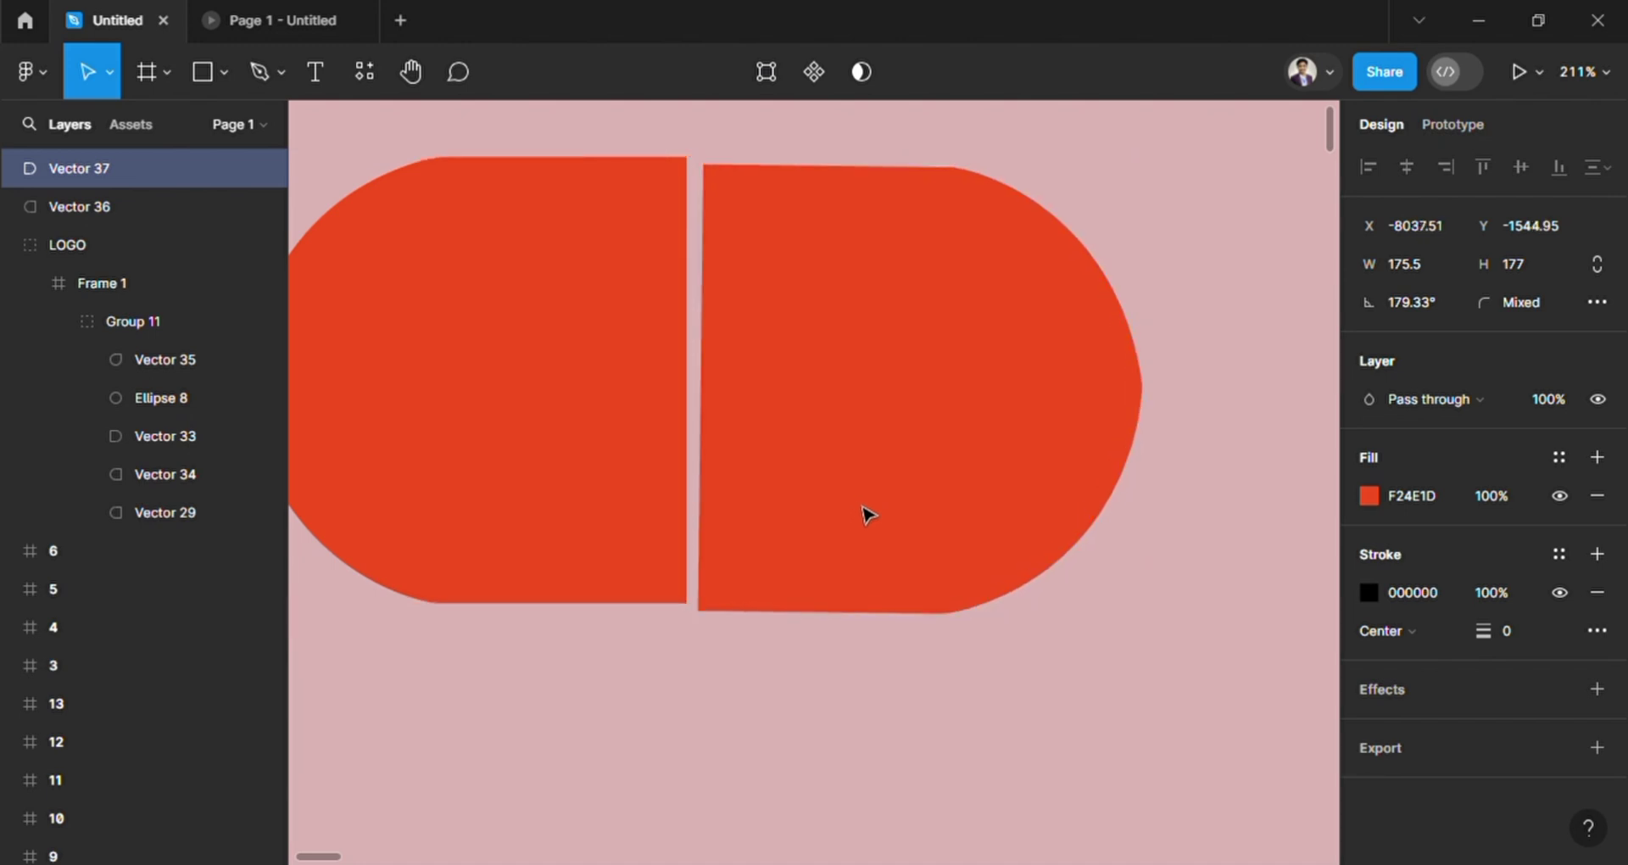
pyautogui.moveTo(694, 632); pyautogui.dragTo(704, 640)
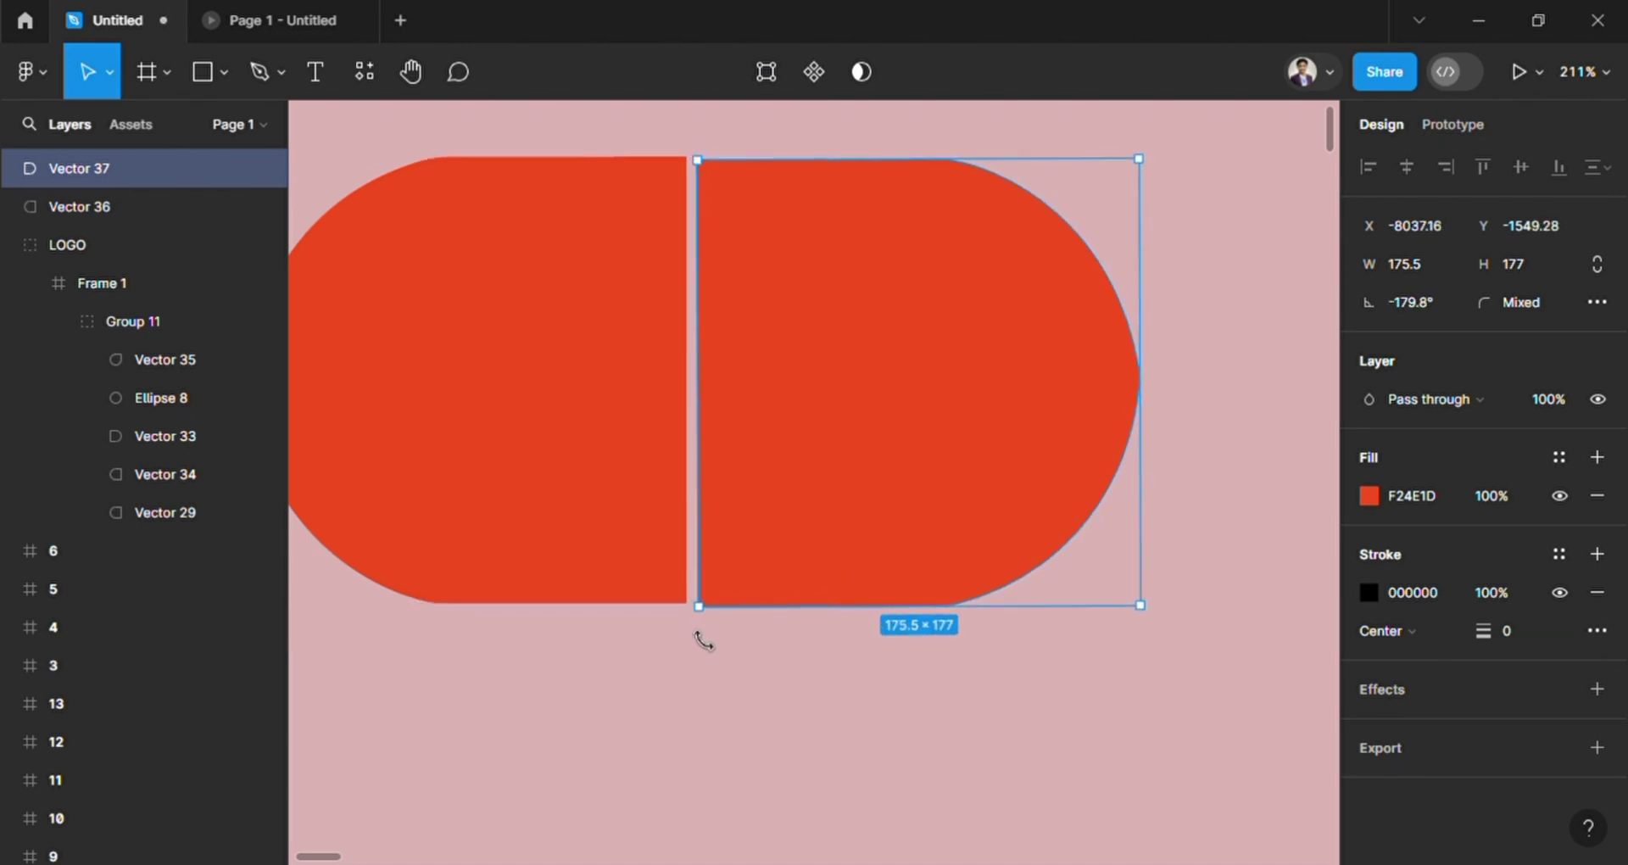
# Step: Move and nudge the straightened copy until its flat edge sits flush against the original shape's flat edge
pyautogui.press('Escape')
pyautogui.click(869, 440)
pyautogui.moveTo(869, 440); pyautogui.dragTo(827, 435)
pyautogui.press('Right')
pyautogui.press('Right')
pyautogui.press('Right')
pyautogui.press('Right')
pyautogui.press('Right')
pyautogui.press('Left')
pyautogui.press('Left')
pyautogui.press('Up')
pyautogui.press('Left')
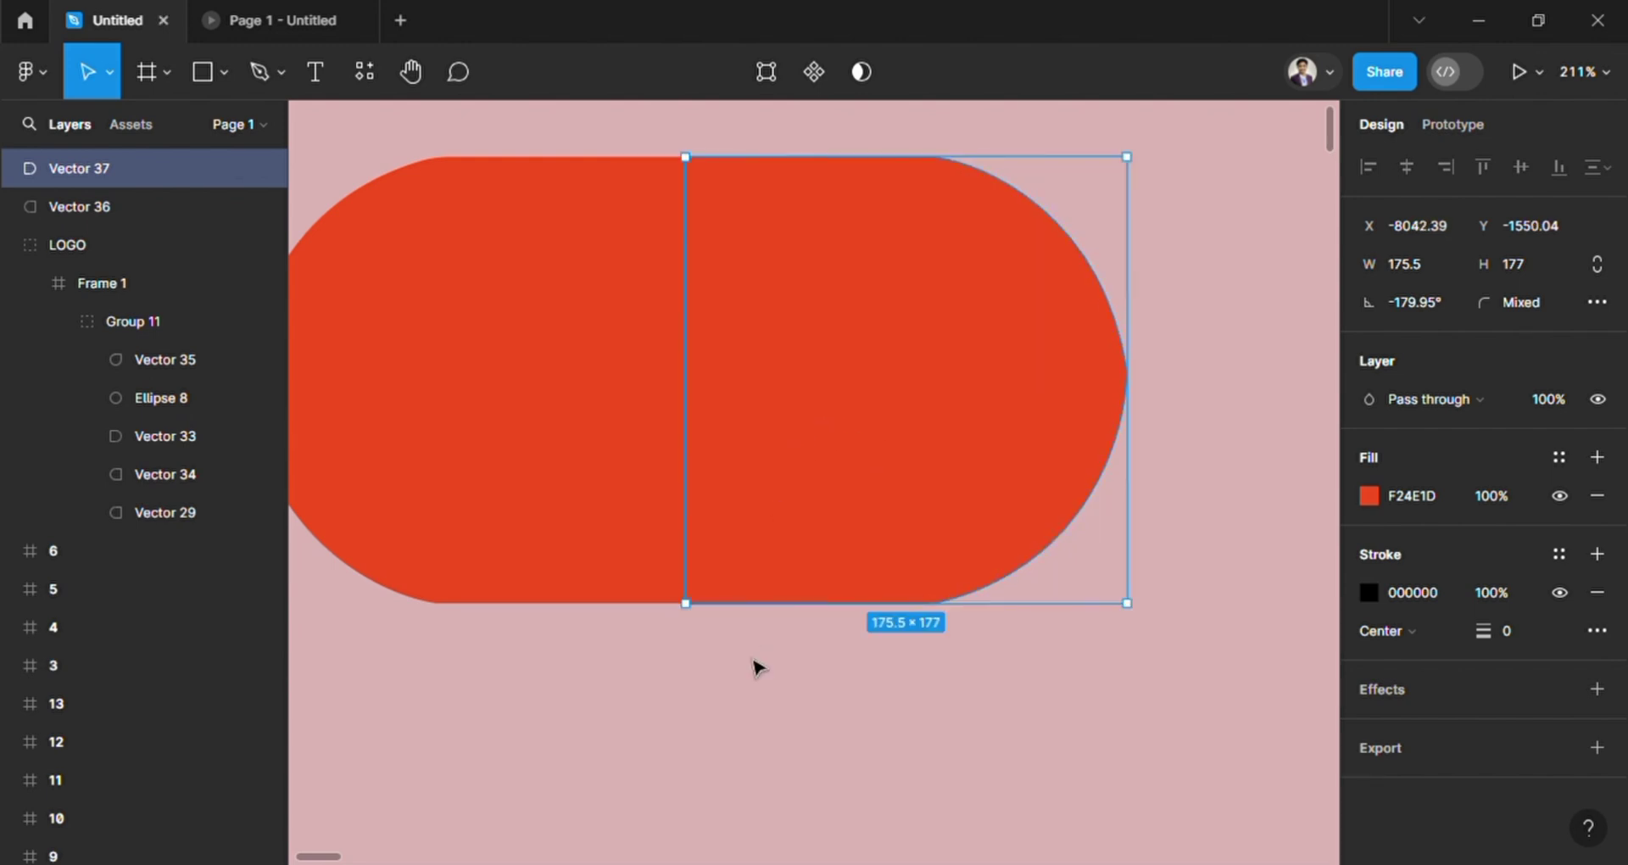
# Step: Recolor the rotated copy with the reference logo's pink, FD7060, using the eyedropper
pyautogui.click(753, 717)
pyautogui.scroll(-5, 823, 782)
pyautogui.click(847, 636)
pyautogui.scroll(-3, 1065, 599)
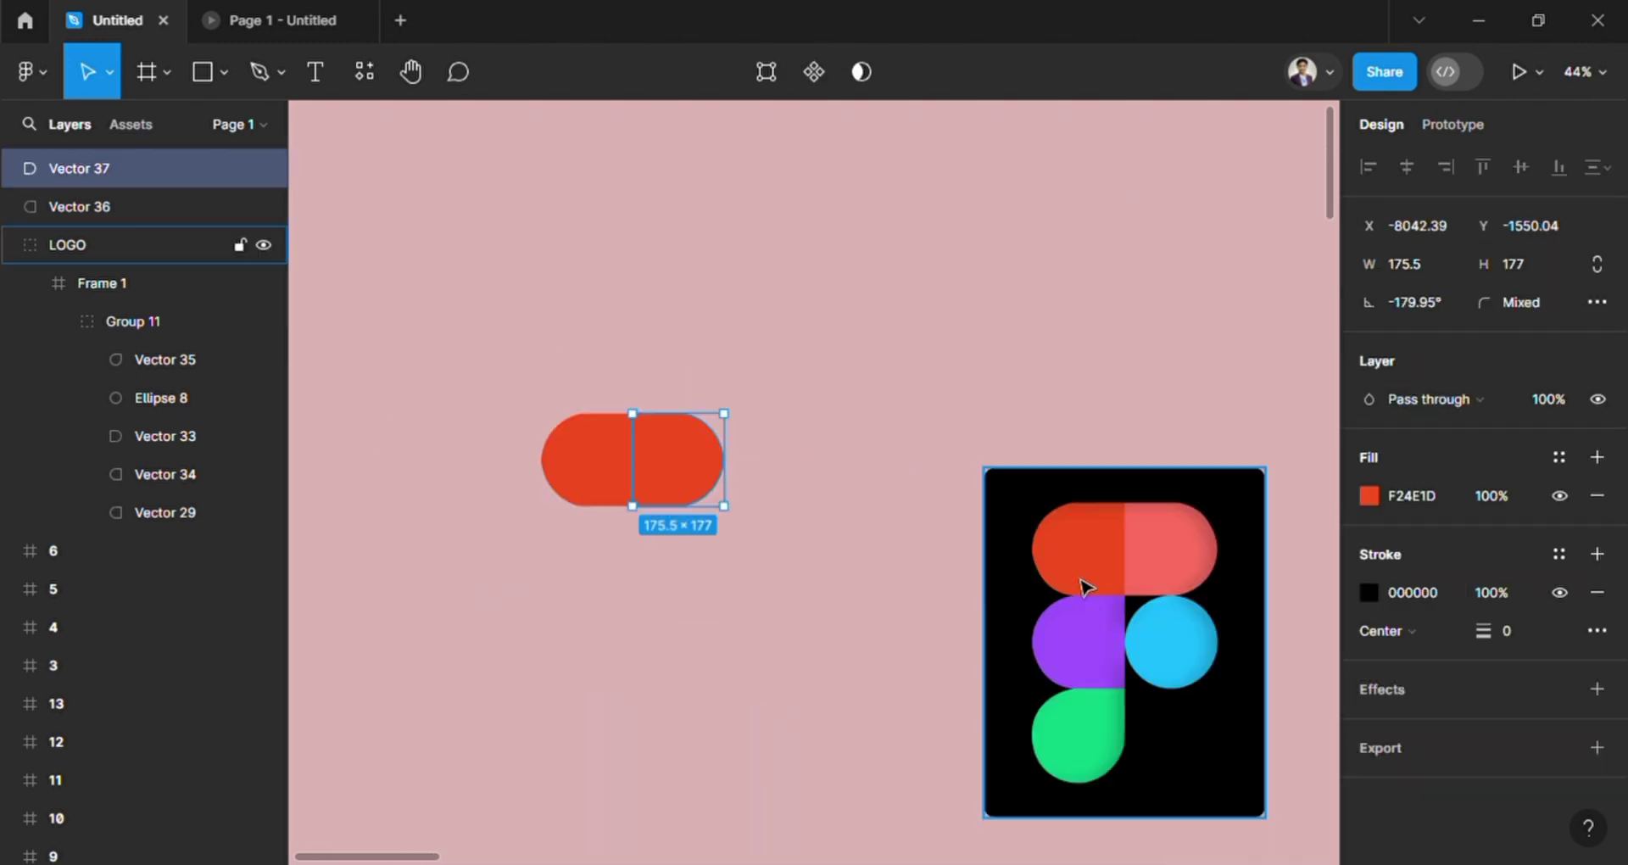
pyautogui.click(1366, 498)
pyautogui.click(1094, 583)
pyautogui.moveTo(1276, 181); pyautogui.dragTo(1450, 184)
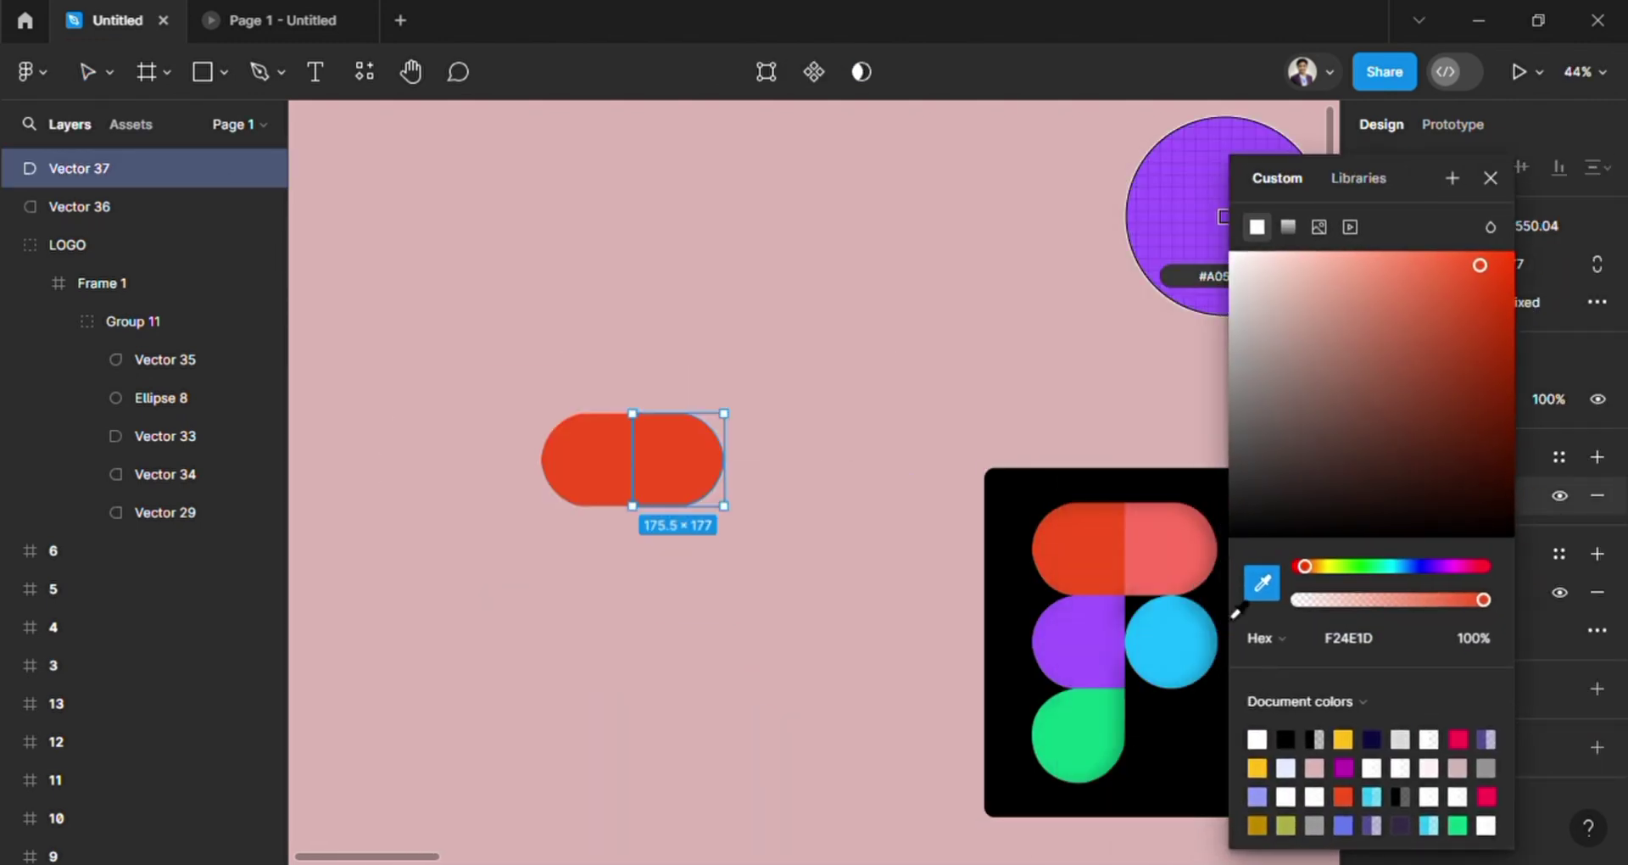
pyautogui.click(1187, 575)
pyautogui.click(1491, 178)
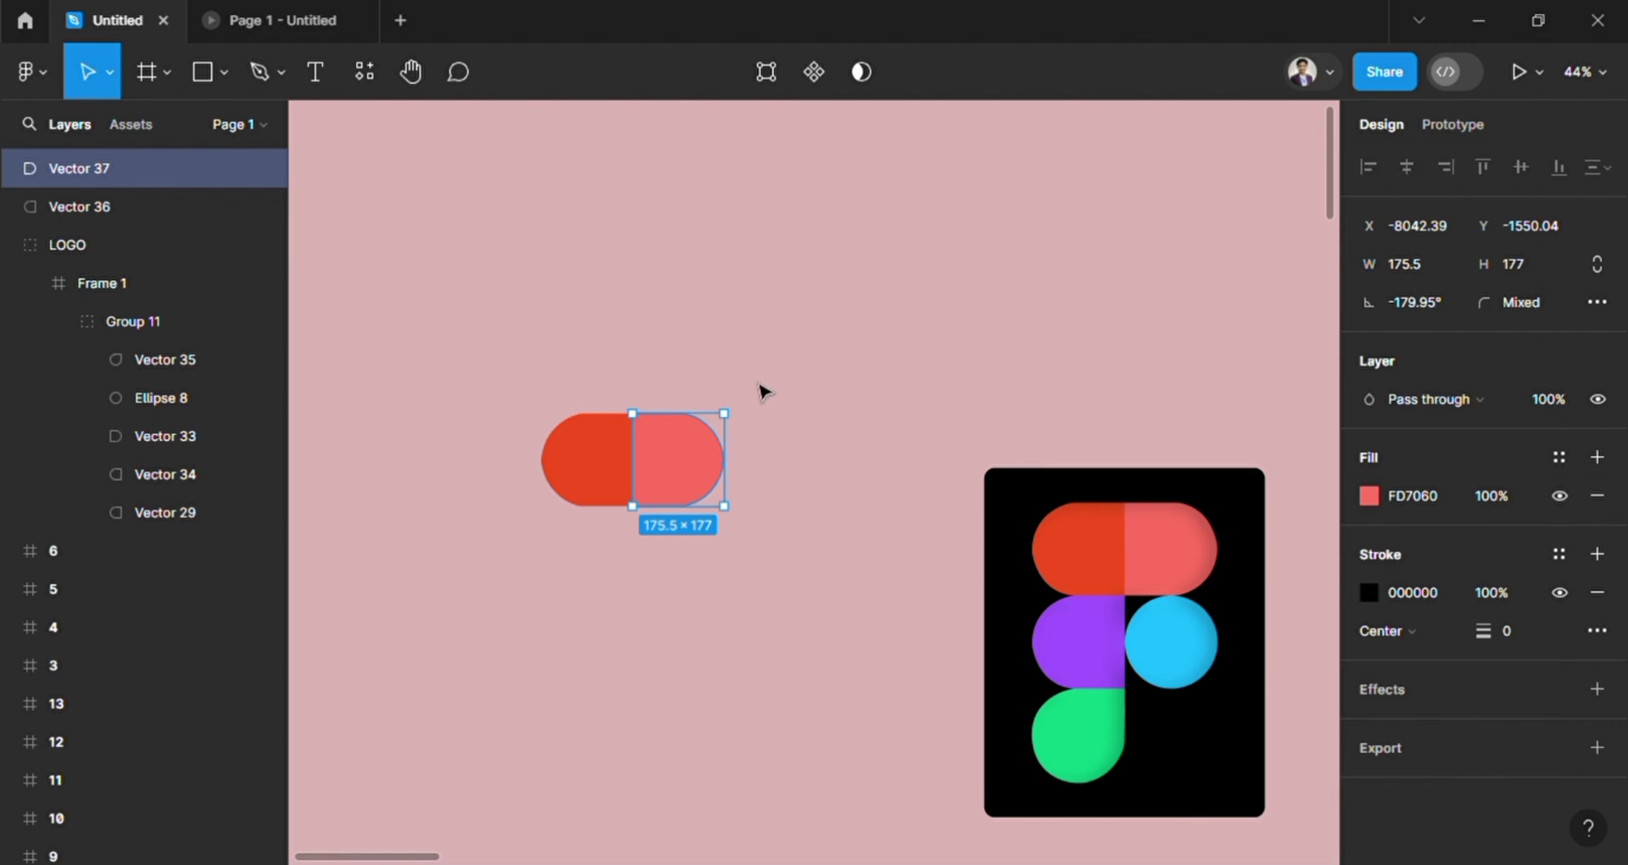
# Step: Reposition the pink half against the orange half and select both halves to check their alignment
pyautogui.click(775, 563)
pyautogui.scroll(6, 775, 563)
pyautogui.click(884, 422)
pyautogui.moveTo(882, 421)
pyautogui.mouseDown()
pyautogui.moveTo(905, 415)
pyautogui.moveTo(894, 425)
pyautogui.mouseUp()
pyautogui.click(1018, 593)
pyautogui.moveTo(1272, 432); pyautogui.dragTo(448, 397)
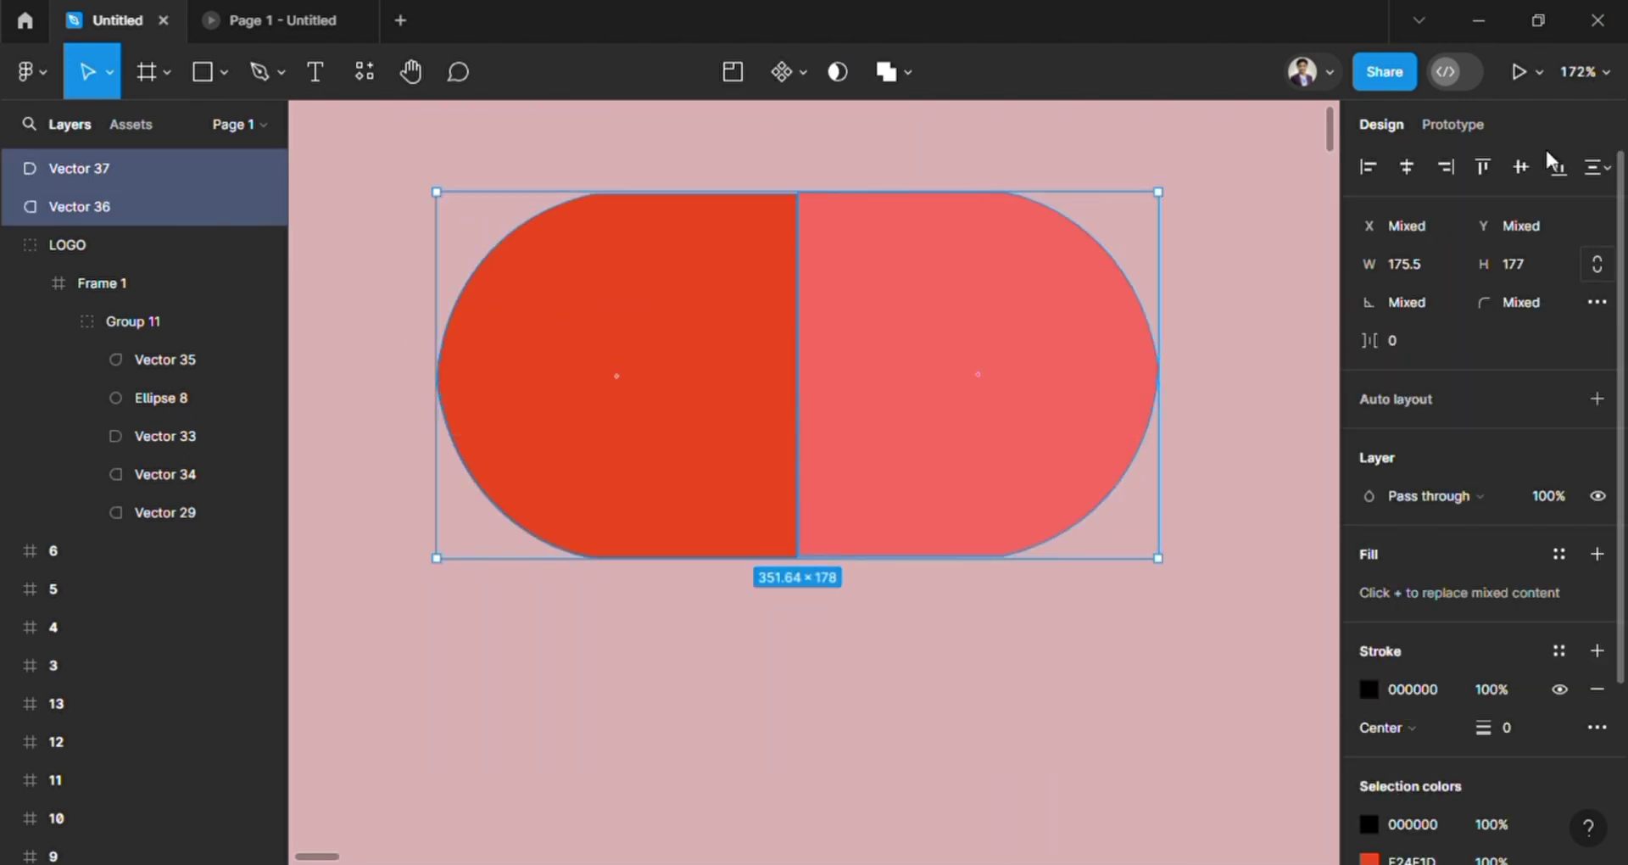
pyautogui.scroll(-4, 1173, 356)
pyautogui.hscroll(1, 1179, 364)
pyautogui.click(908, 588)
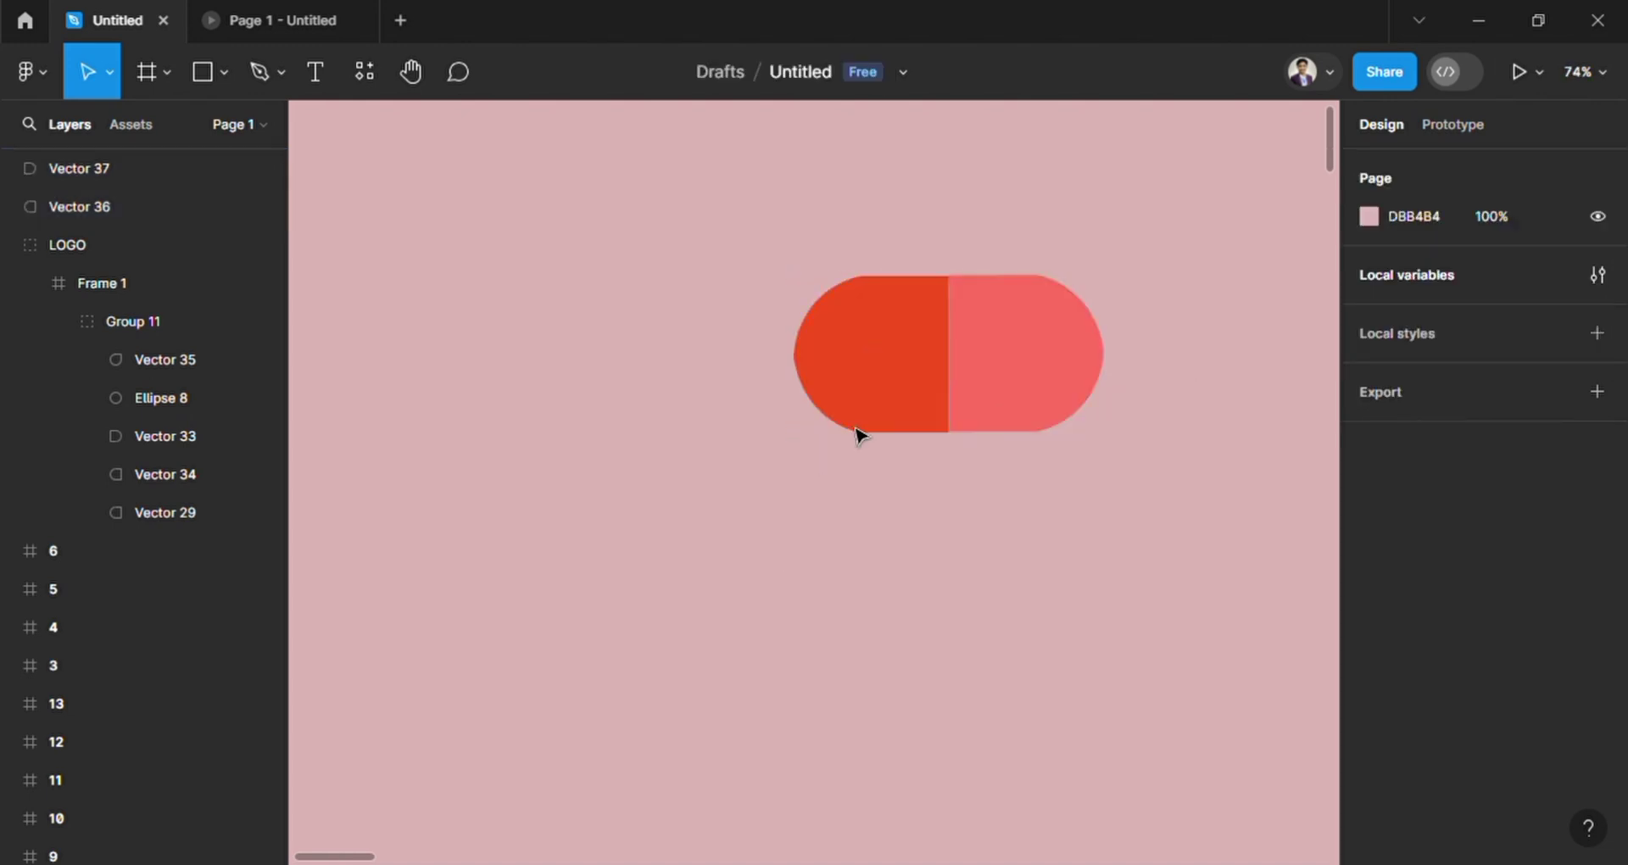
# Step: Duplicate the orange half and place the copy directly beneath it at X -8393, Y -1551
pyautogui.click(909, 422)
pyautogui.moveTo(899, 419); pyautogui.dragTo(912, 574)
pyautogui.click(857, 713)
pyautogui.hscroll(3, 670, 579)
pyautogui.click(678, 551)
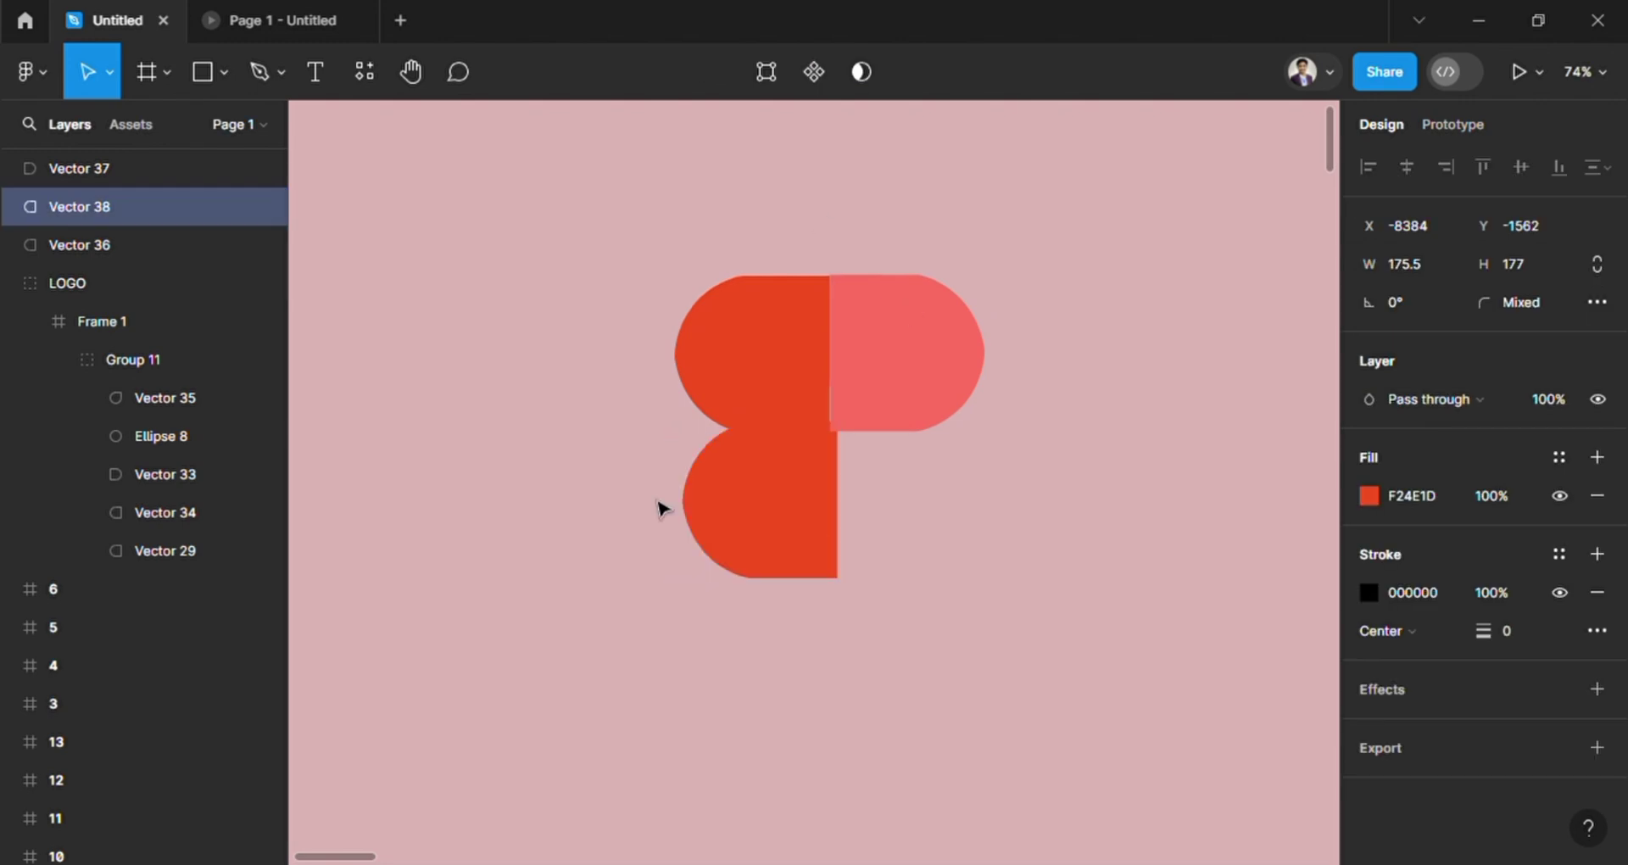
pyautogui.click(949, 701)
pyautogui.click(818, 577)
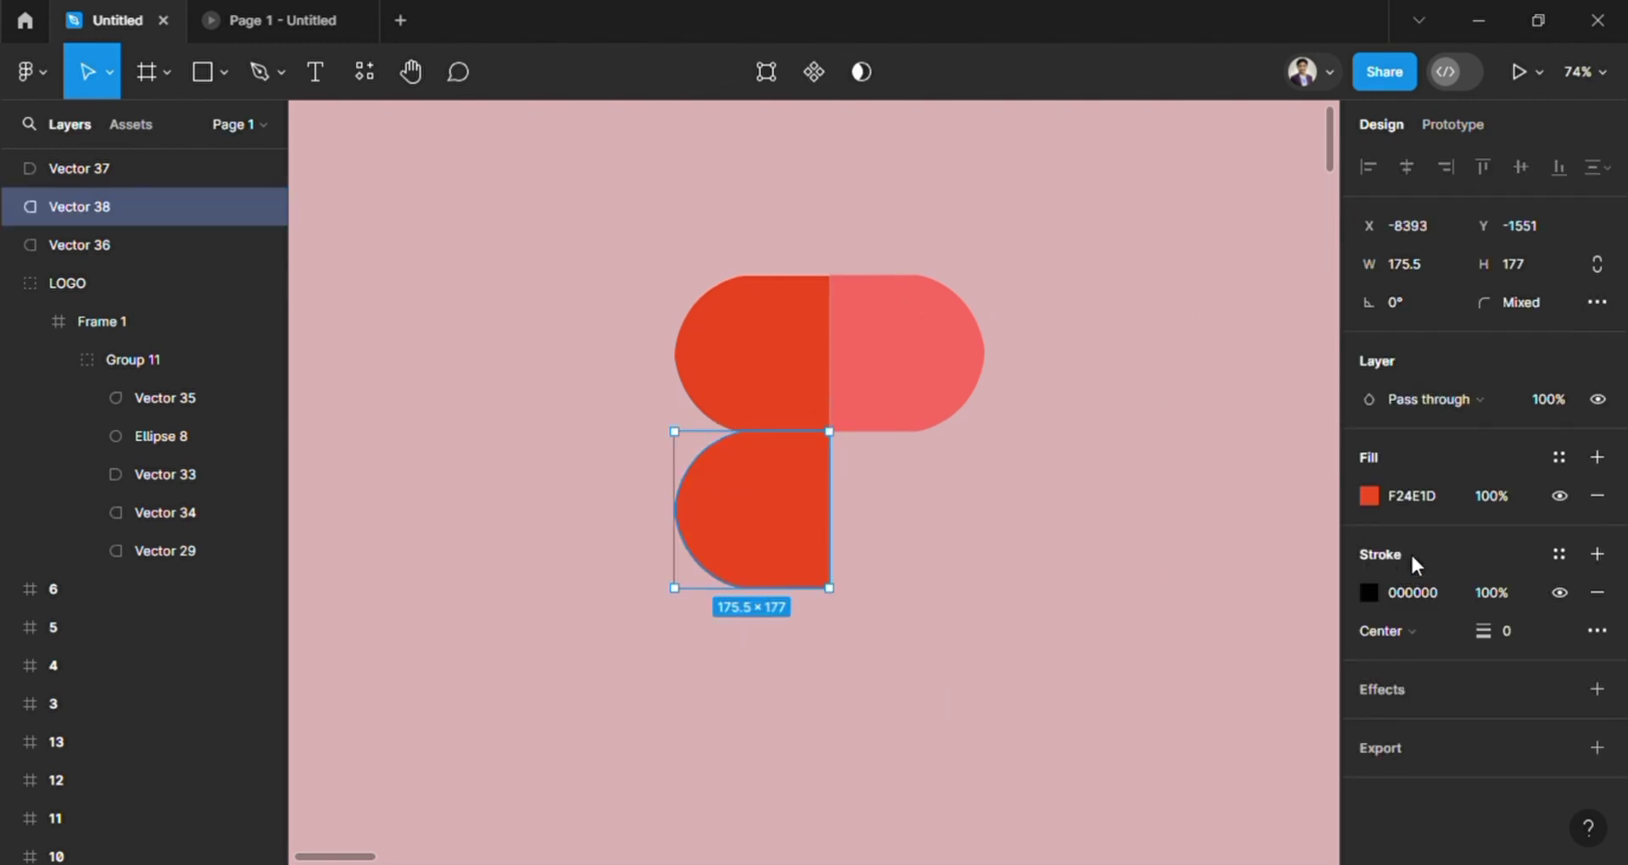
# Step: Recolor the lower orange copy with the reference logo's purple, A056FF, using the eyedropper
pyautogui.hscroll(6, 1172, 559)
pyautogui.scroll(-3, 1158, 585)
pyautogui.scroll(1, 1139, 607)
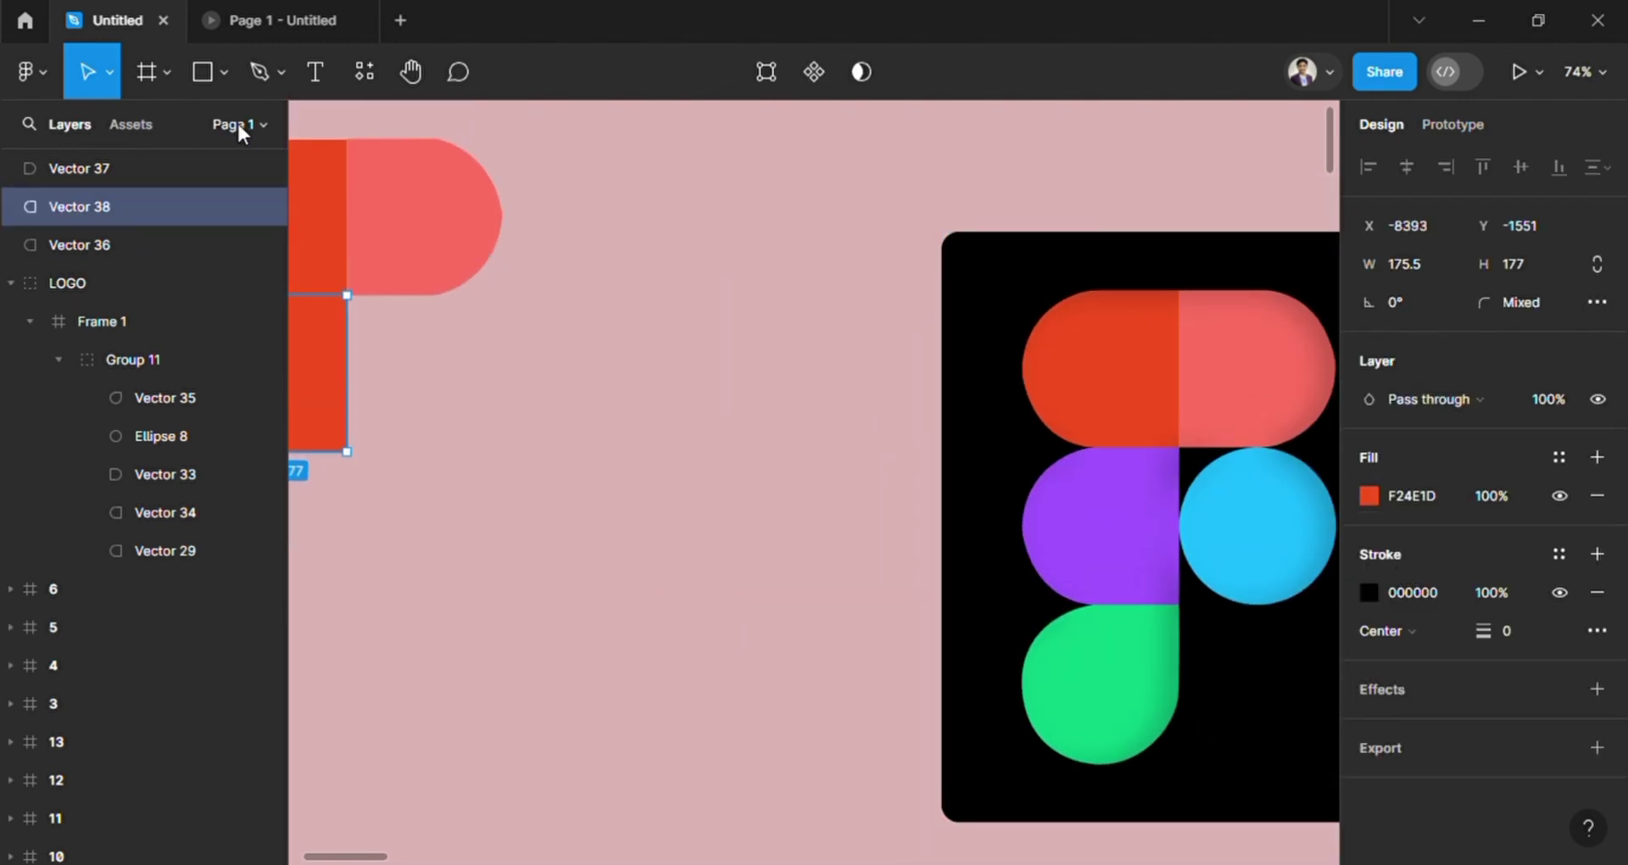
pyautogui.hscroll(-2, 685, 440)
pyautogui.scroll(-2, 691, 447)
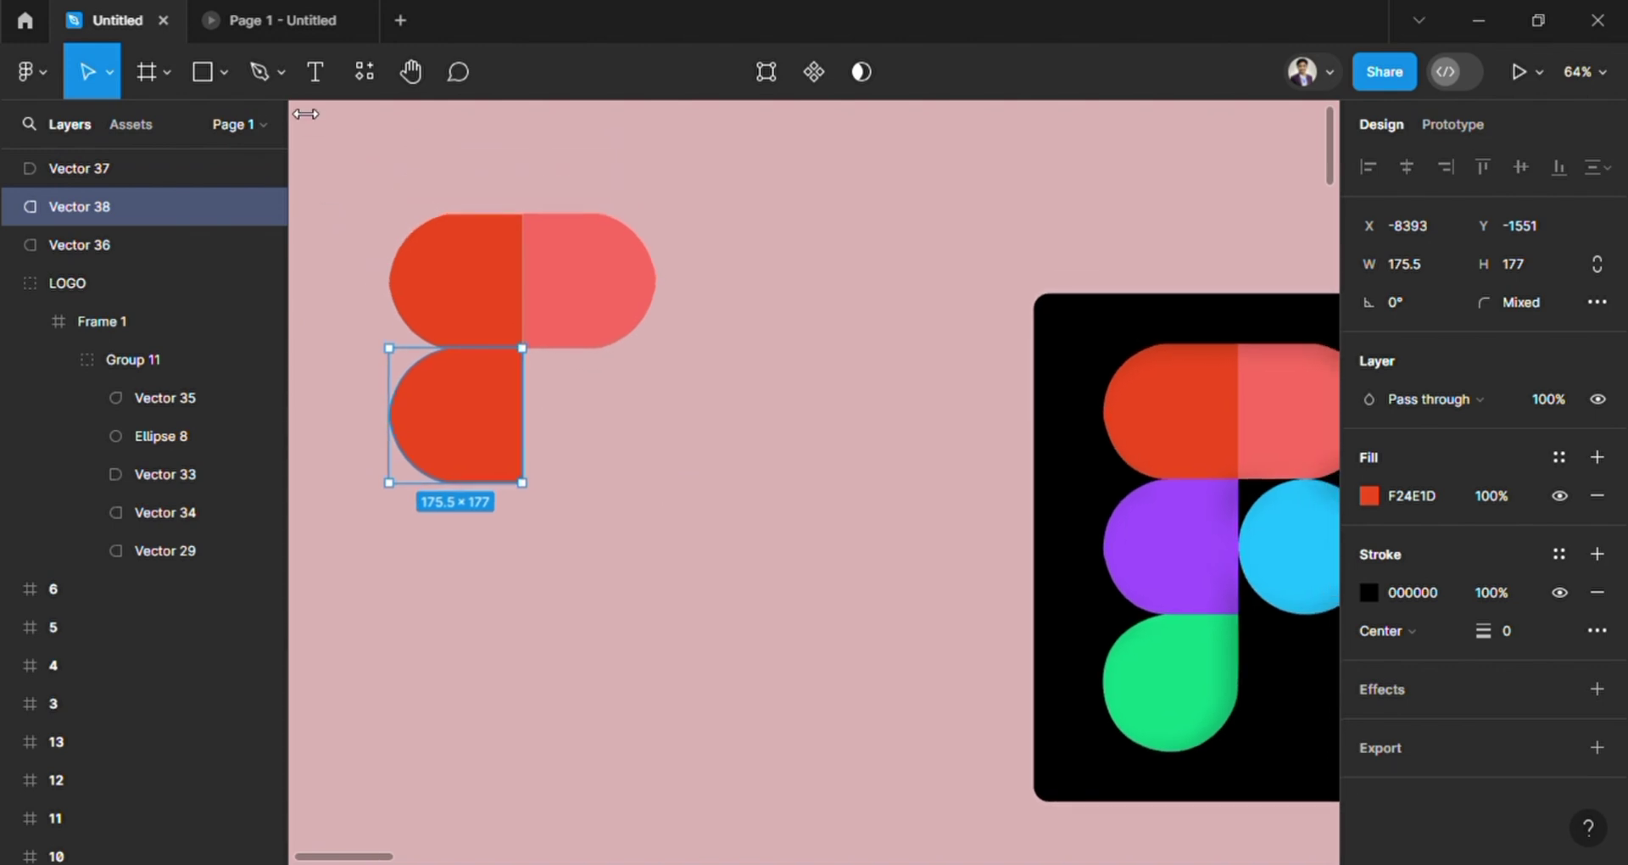
pyautogui.click(1369, 501)
pyautogui.click(1088, 579)
pyautogui.moveTo(1258, 176); pyautogui.dragTo(1566, 180)
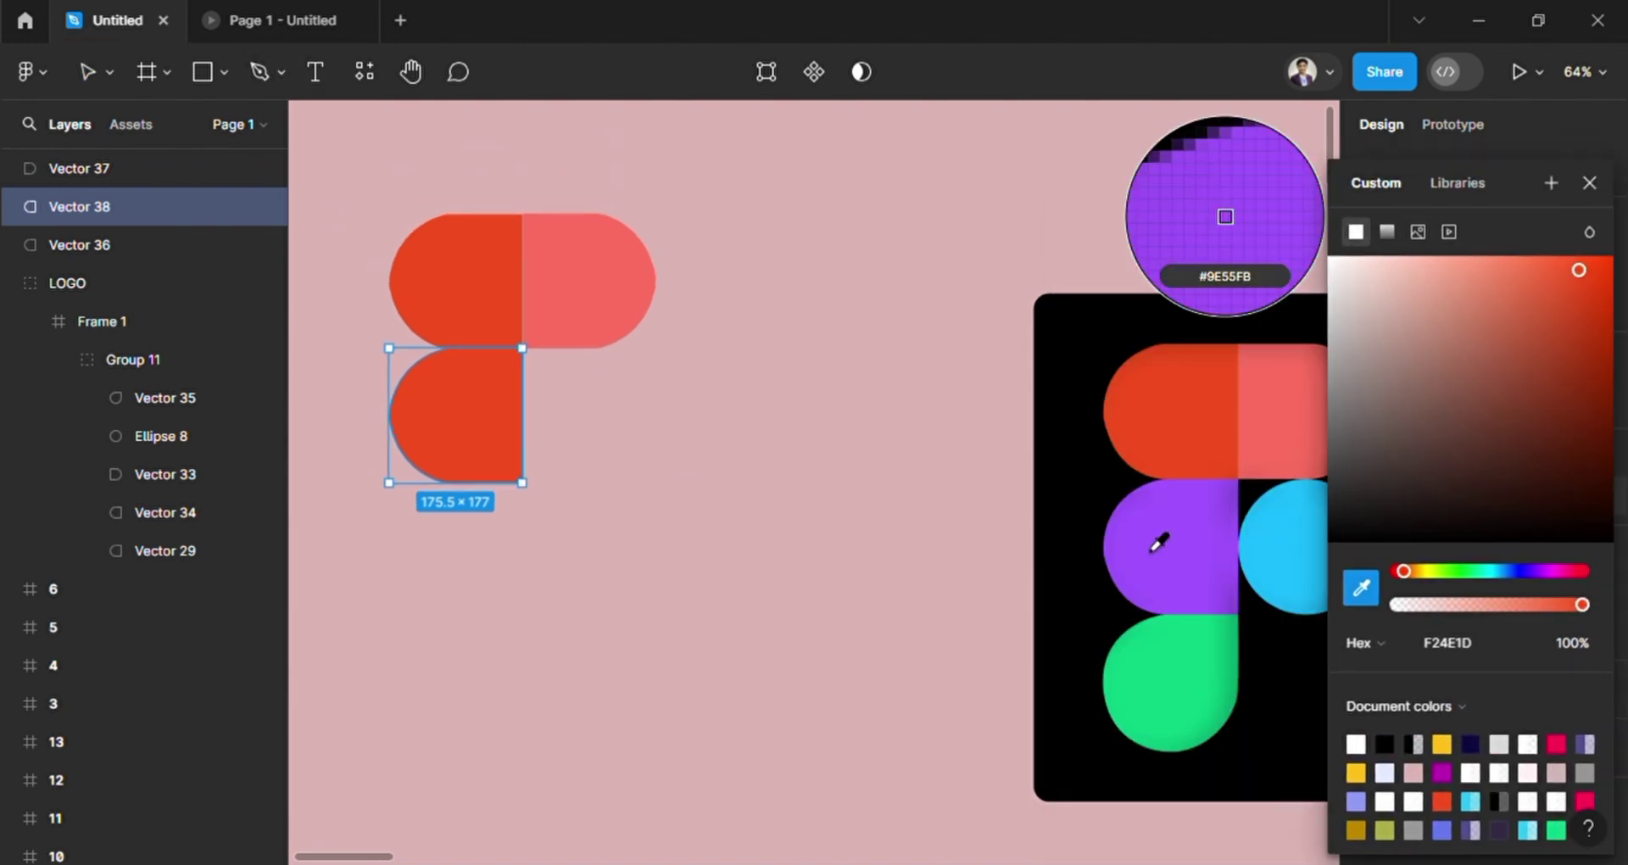
pyautogui.click(1159, 542)
pyautogui.click(1590, 183)
# Step: Nudge the pink half against the orange half and shift the purple half to X -8394
pyautogui.scroll(5, 753, 422)
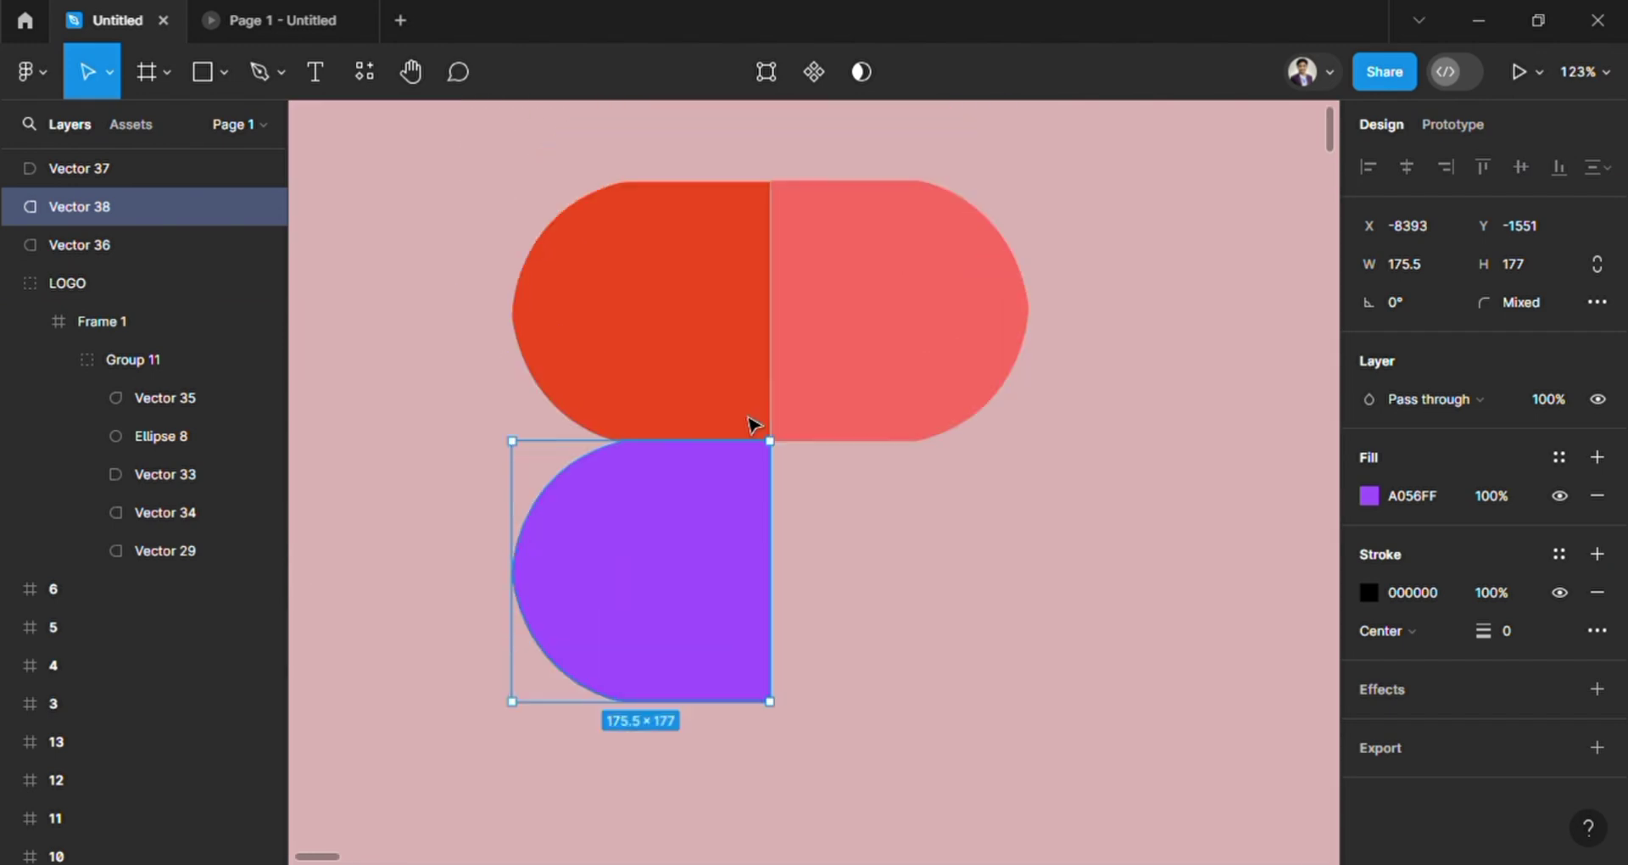
pyautogui.scroll(1, 752, 422)
pyautogui.click(872, 618)
pyautogui.click(879, 344)
pyautogui.press('Escape')
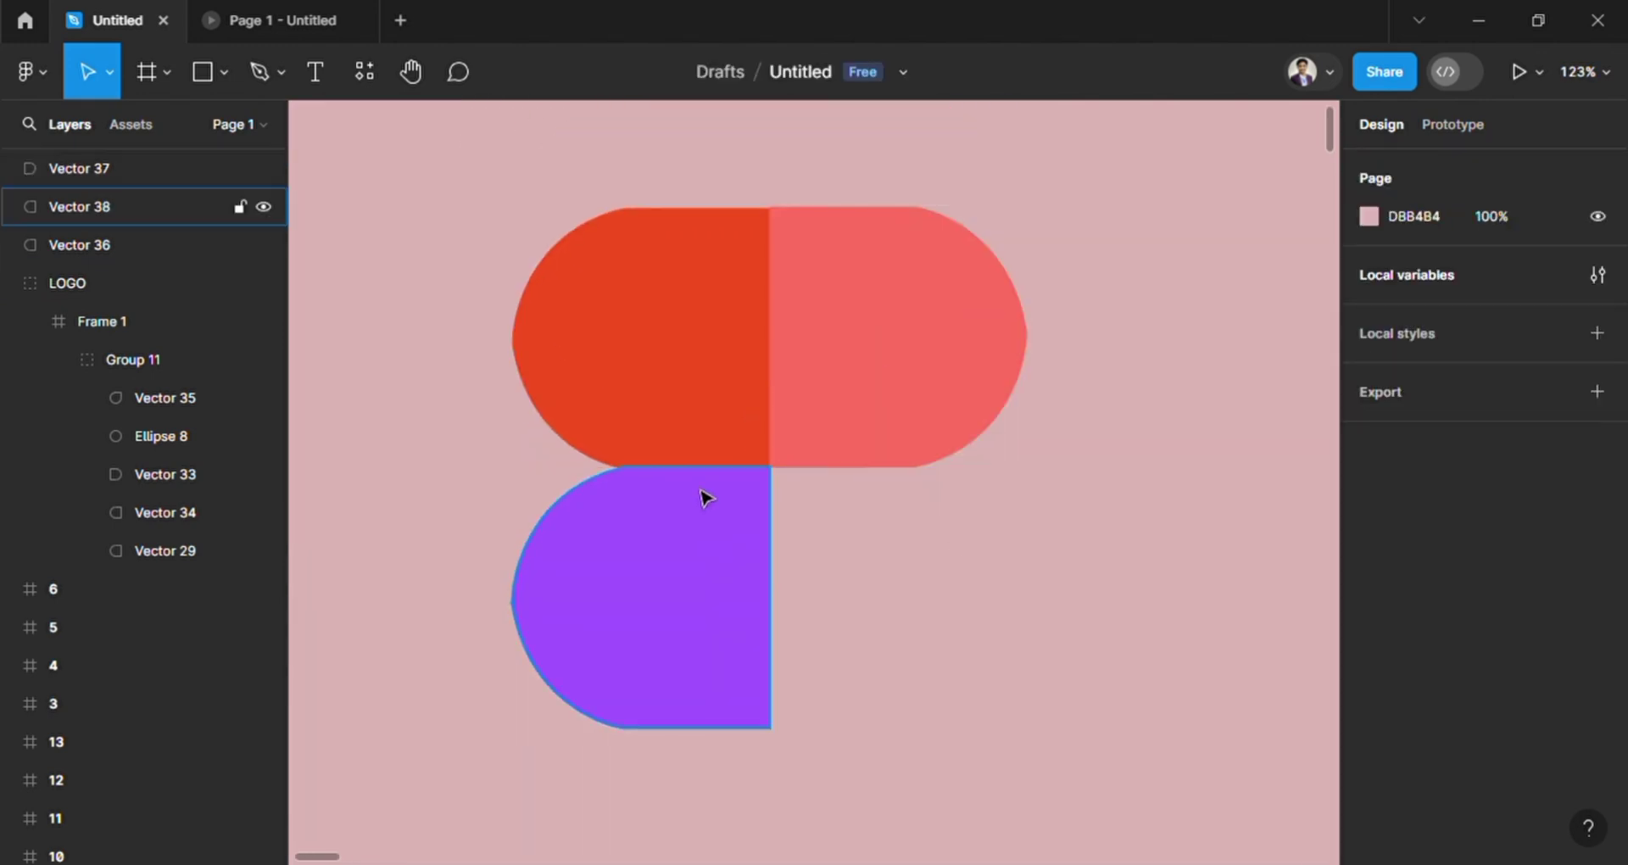
pyautogui.click(726, 575)
pyautogui.press('Left')
pyautogui.press('Escape')
# Step: Select the orange and purple halves together and align their left edges
pyautogui.moveTo(680, 157); pyautogui.dragTo(699, 560)
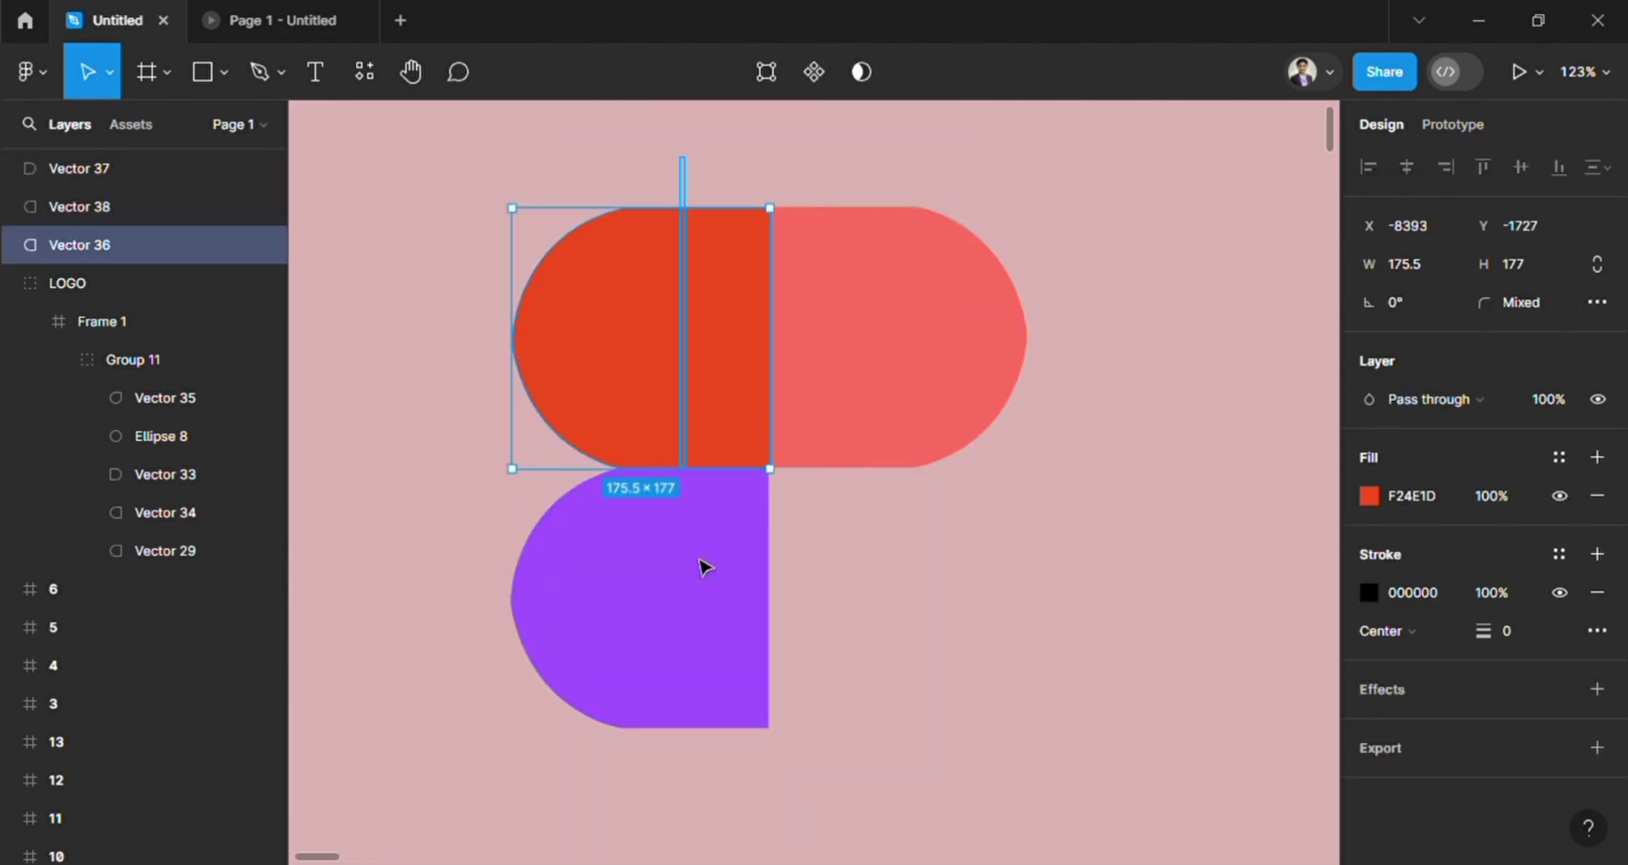
pyautogui.keyDown('shift'); pyautogui.click(706, 566); pyautogui.keyUp('shift')
pyautogui.click(1250, 422)
pyautogui.scroll(-3, 893, 577)
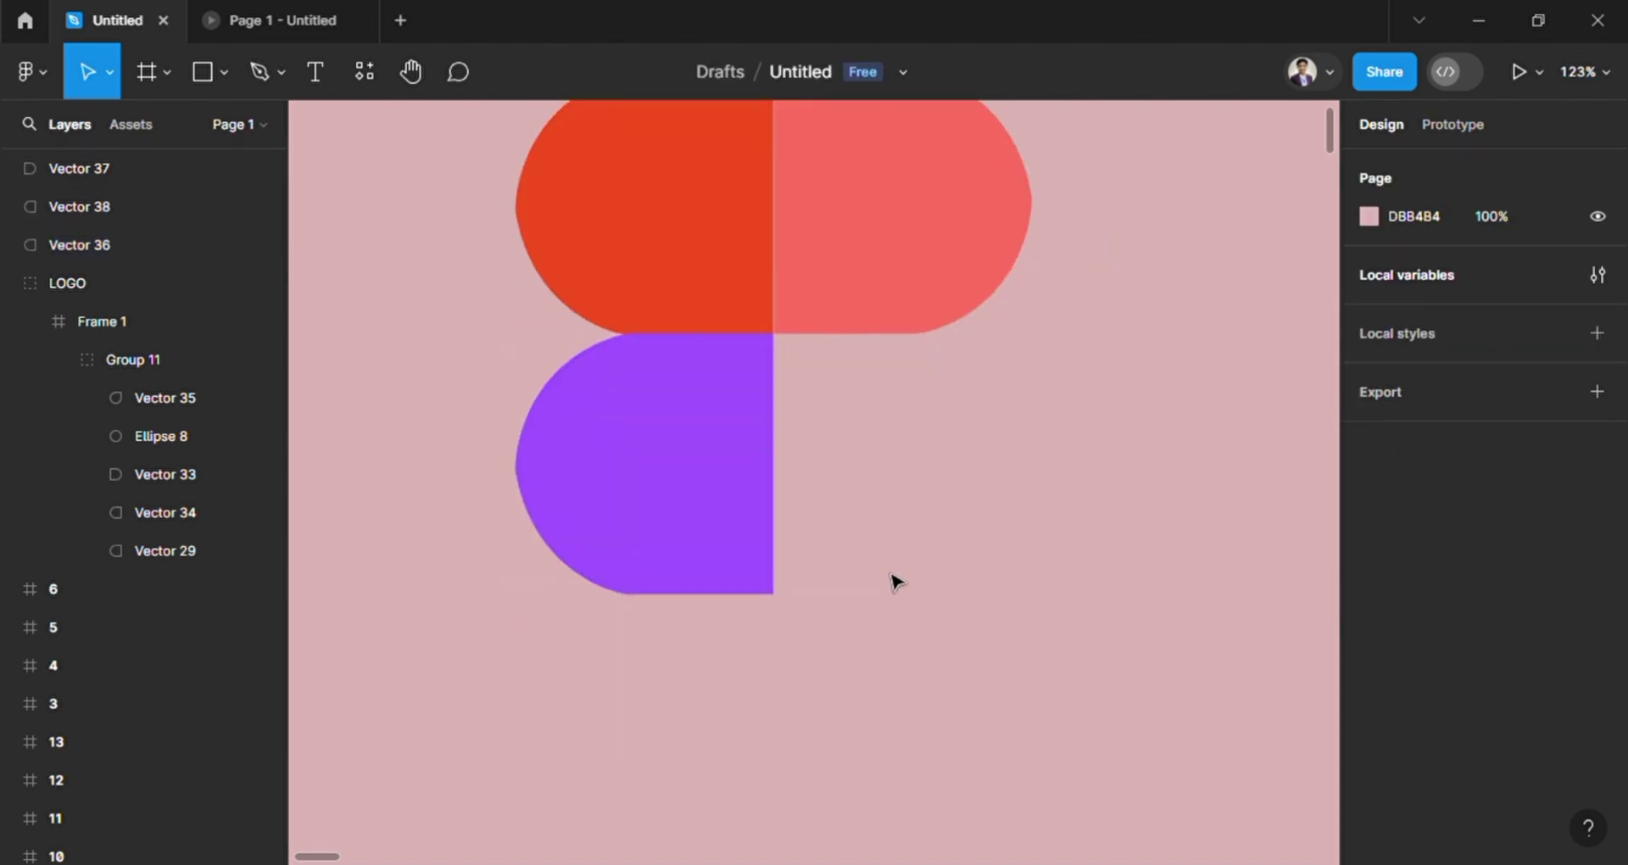
# Step: Draw a circle of about 182 by 184 to the right of the purple half, beneath the pink half
pyautogui.scroll(-3, 891, 575)
pyautogui.scroll(1, 806, 534)
pyautogui.click(775, 506)
pyautogui.click(430, 291)
pyautogui.click(731, 458)
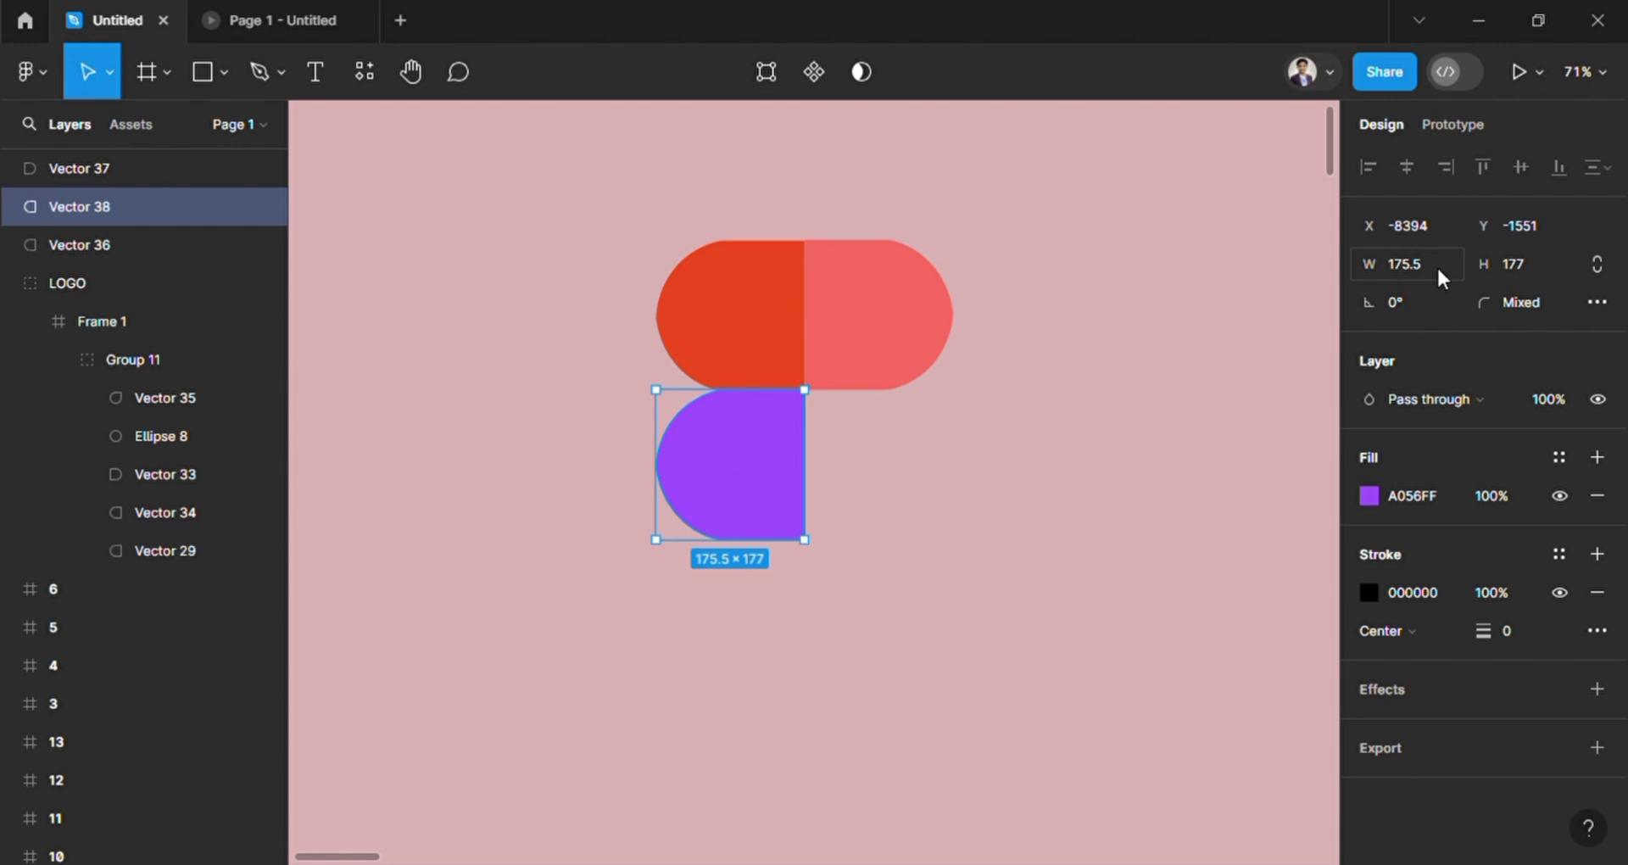
pyautogui.press('Escape')
pyautogui.click(222, 72)
pyautogui.click(220, 215)
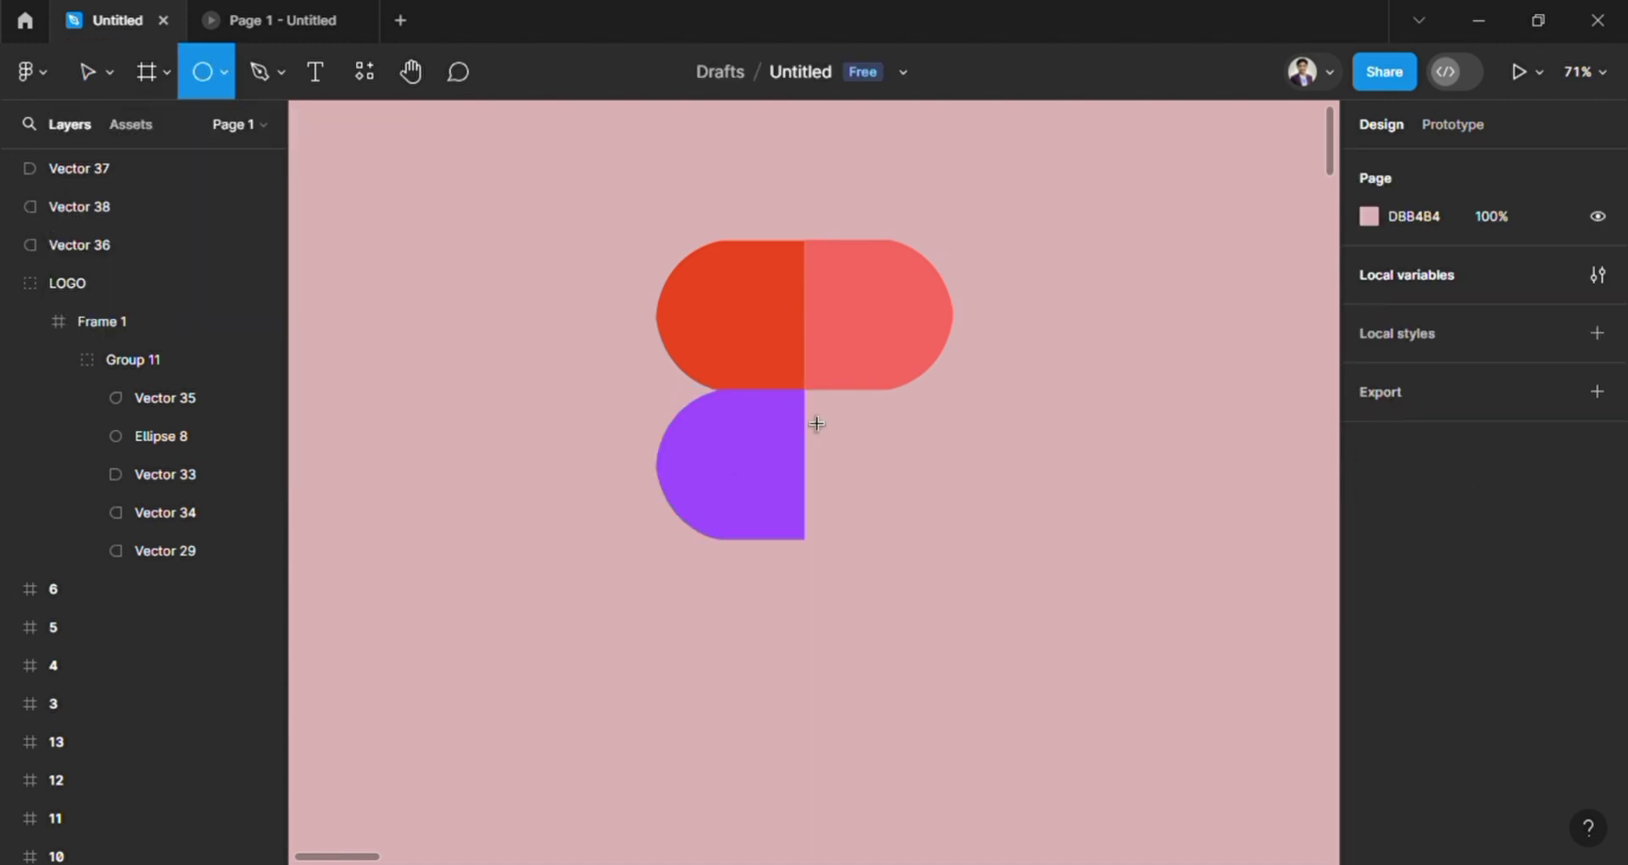
pyautogui.hscroll(5, 817, 423)
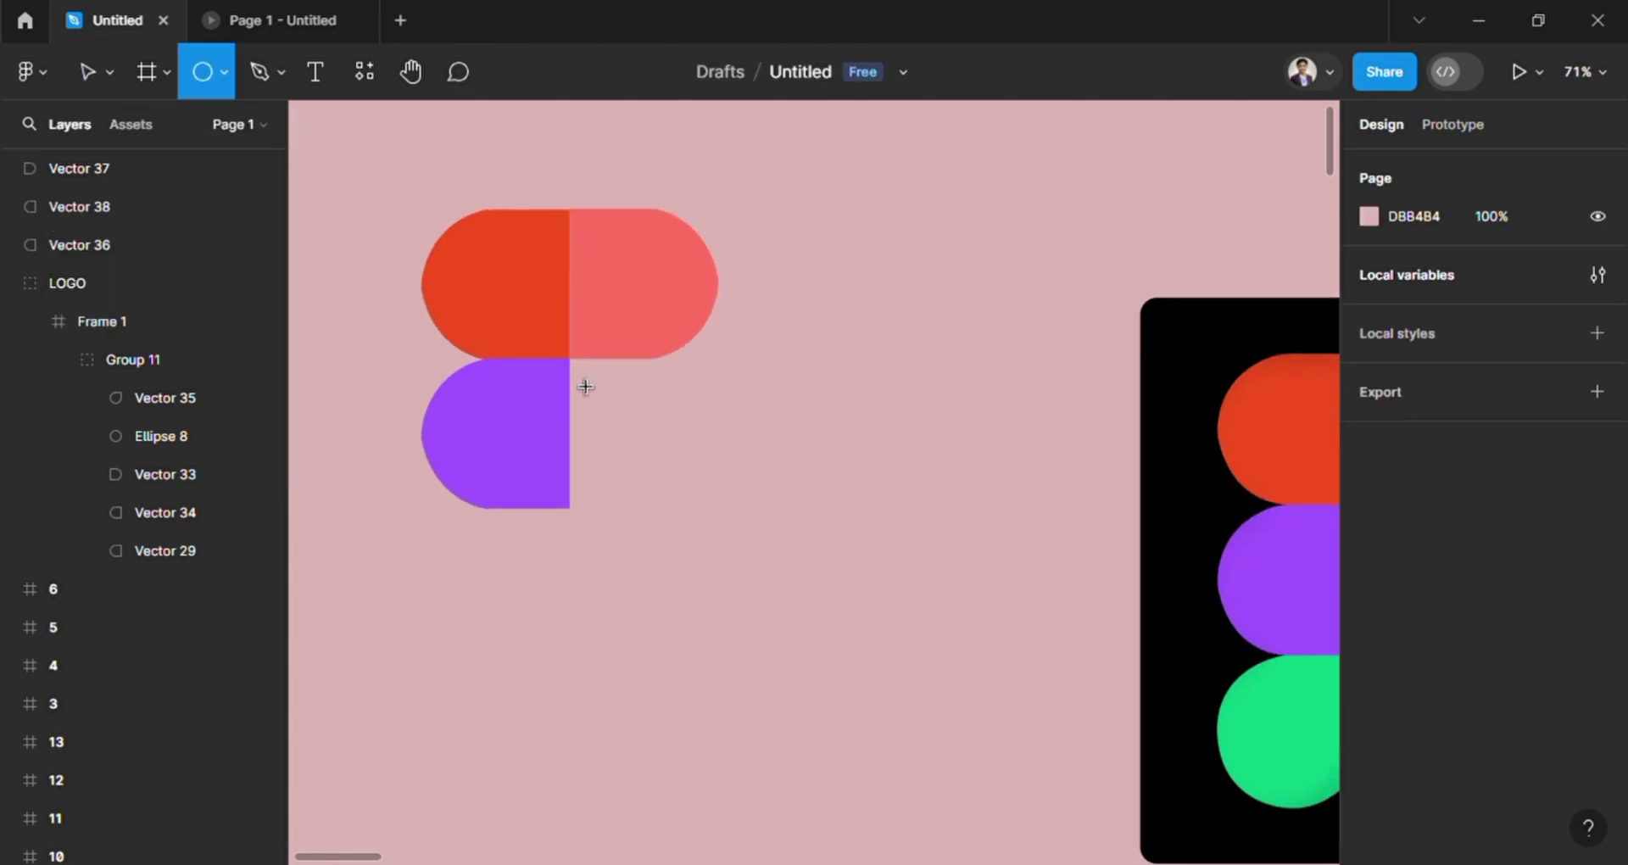
pyautogui.moveTo(604, 392)
pyautogui.mouseDown()
pyautogui.moveTo(716, 494)
pyautogui.moveTo(702, 495)
pyautogui.moveTo(682, 470)
pyautogui.moveTo(695, 454)
pyautogui.moveTo(711, 472)
pyautogui.mouseUp()
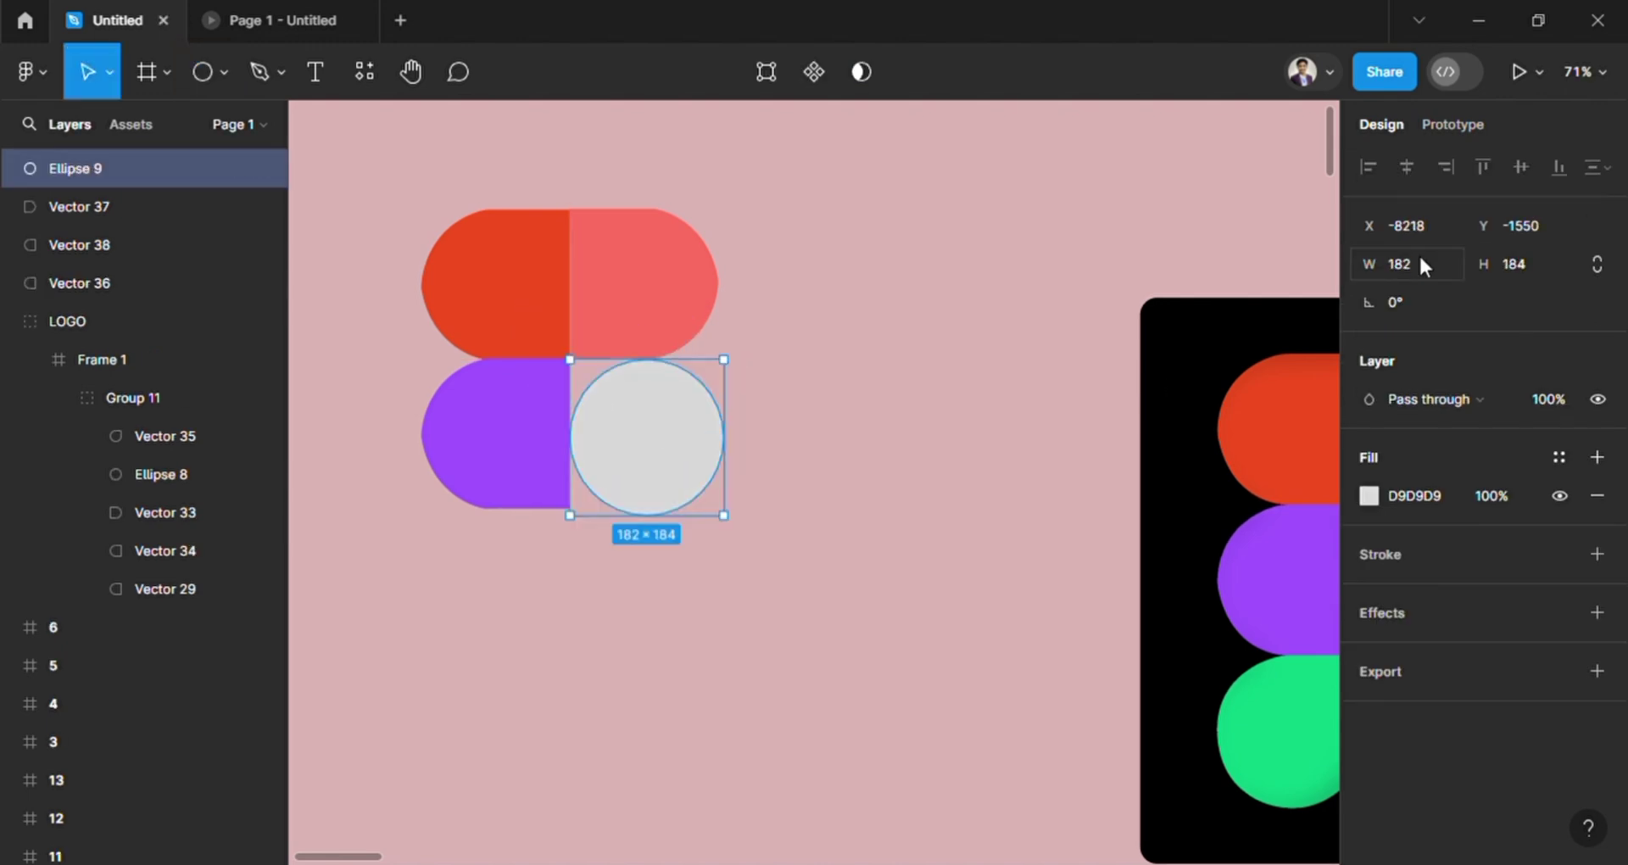
# Step: Set the gray circle's width and height to 170
pyautogui.moveTo(1362, 267); pyautogui.dragTo(1333, 277)
pyautogui.click(1526, 263)
pyautogui.write('170')
pyautogui.click(720, 476)
pyautogui.click(692, 465)
pyautogui.moveTo(639, 457); pyautogui.dragTo(640, 460)
pyautogui.click(364, 500)
pyautogui.hscroll(-1, 679, 441)
pyautogui.click(726, 443)
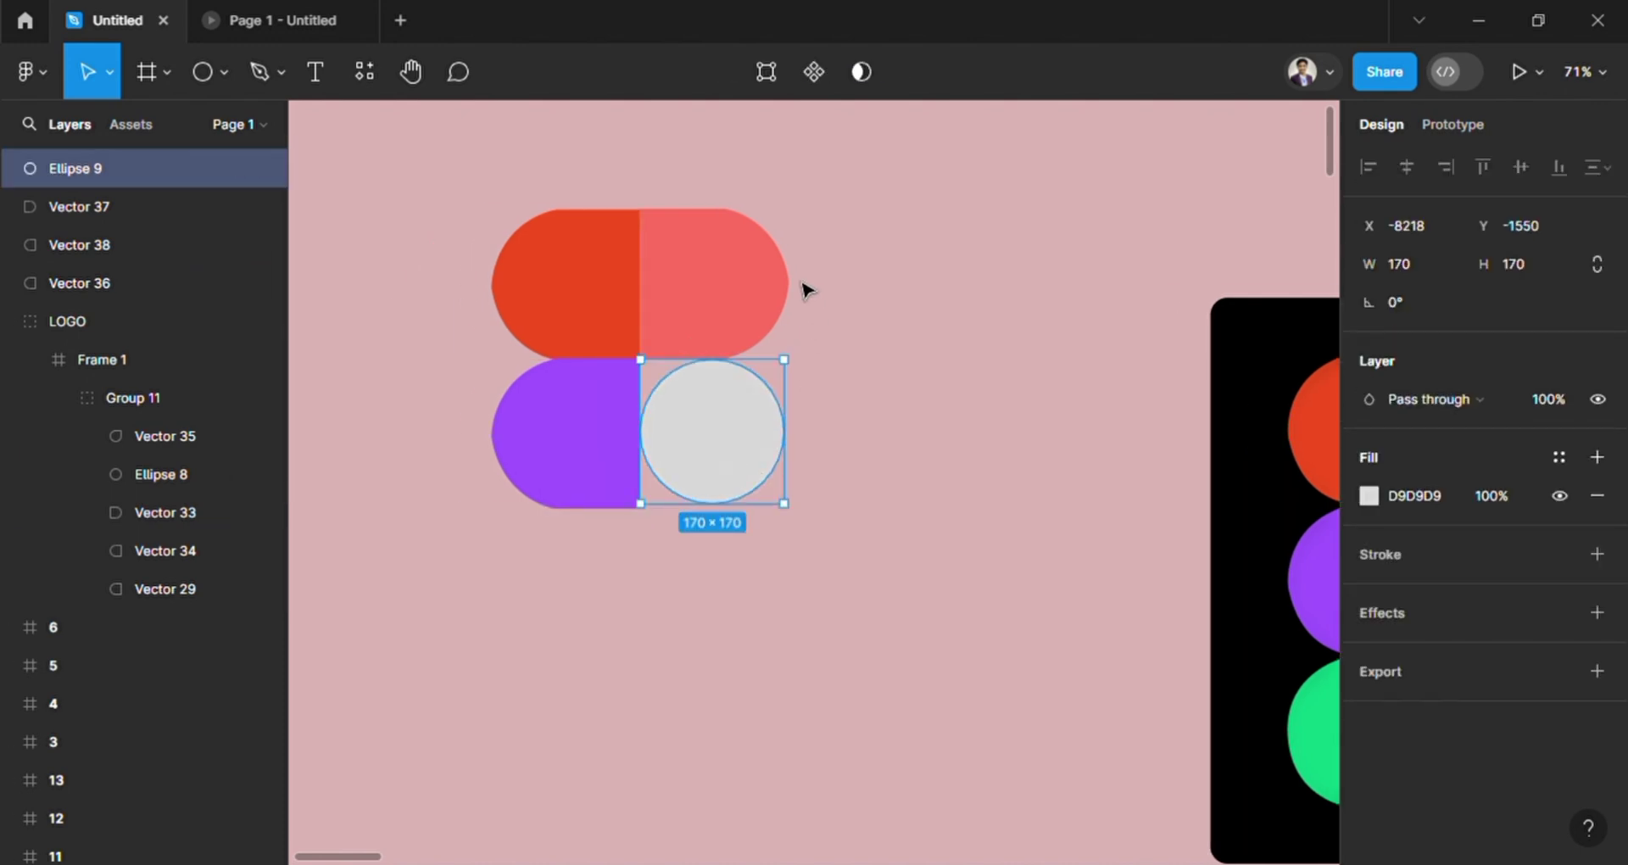
# Step: Resize the gray circle to 174 by 174 and place it against the purple half at X -8218, Y -1550
pyautogui.moveTo(745, 439)
pyautogui.mouseDown()
pyautogui.moveTo(767, 433)
pyautogui.moveTo(771, 449)
pyautogui.moveTo(756, 448)
pyautogui.mouseUp()
pyautogui.click(811, 618)
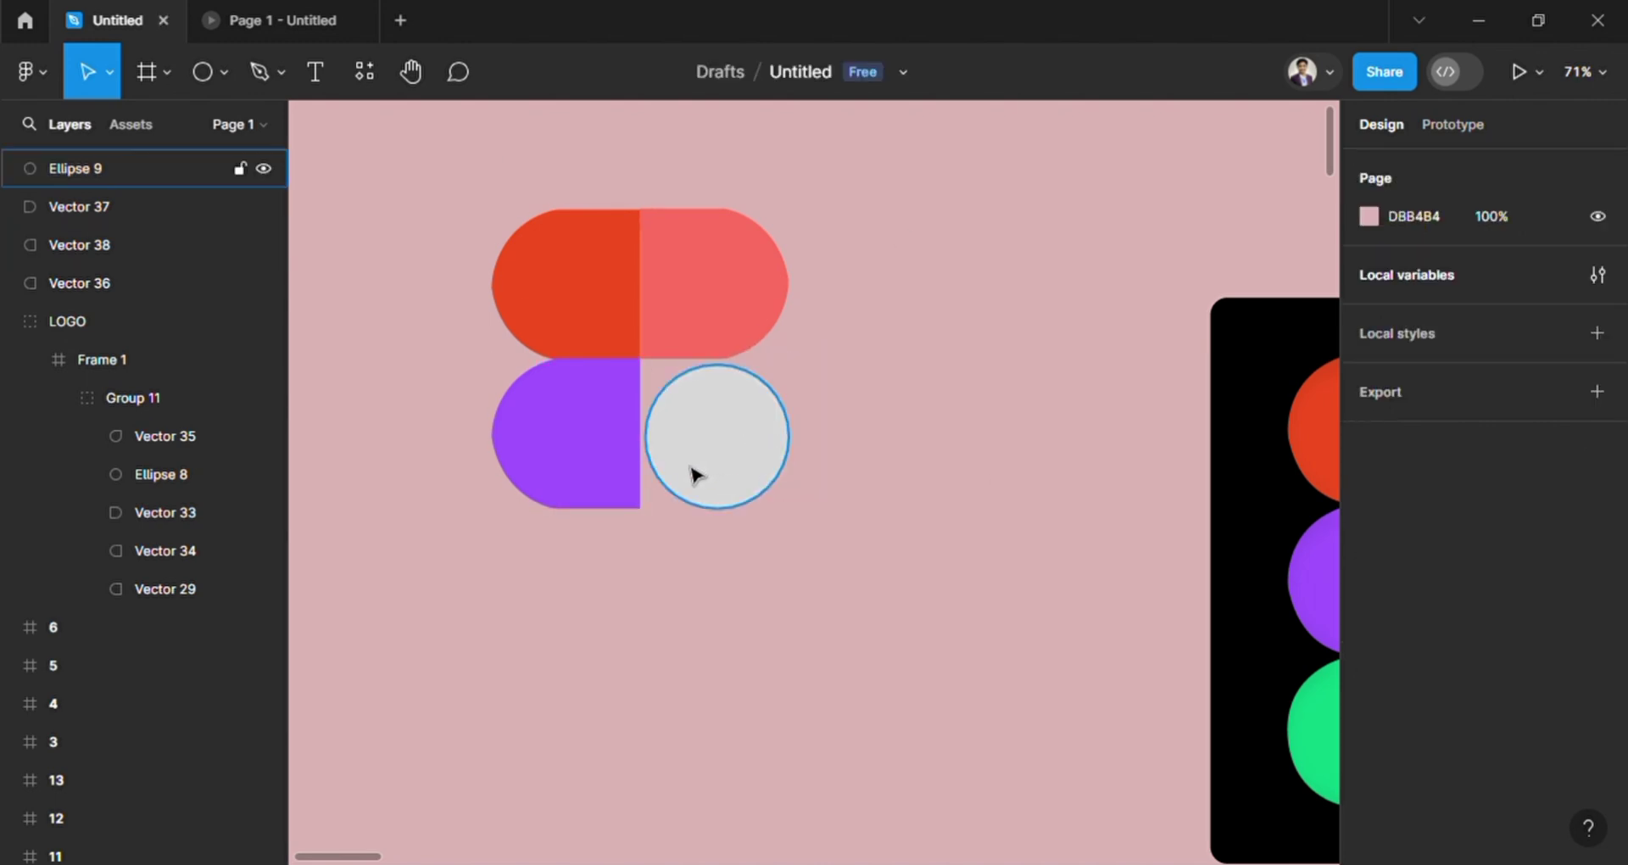
pyautogui.hscroll(-1, 720, 462)
pyautogui.click(801, 438)
pyautogui.moveTo(1366, 277); pyautogui.dragTo(1370, 277)
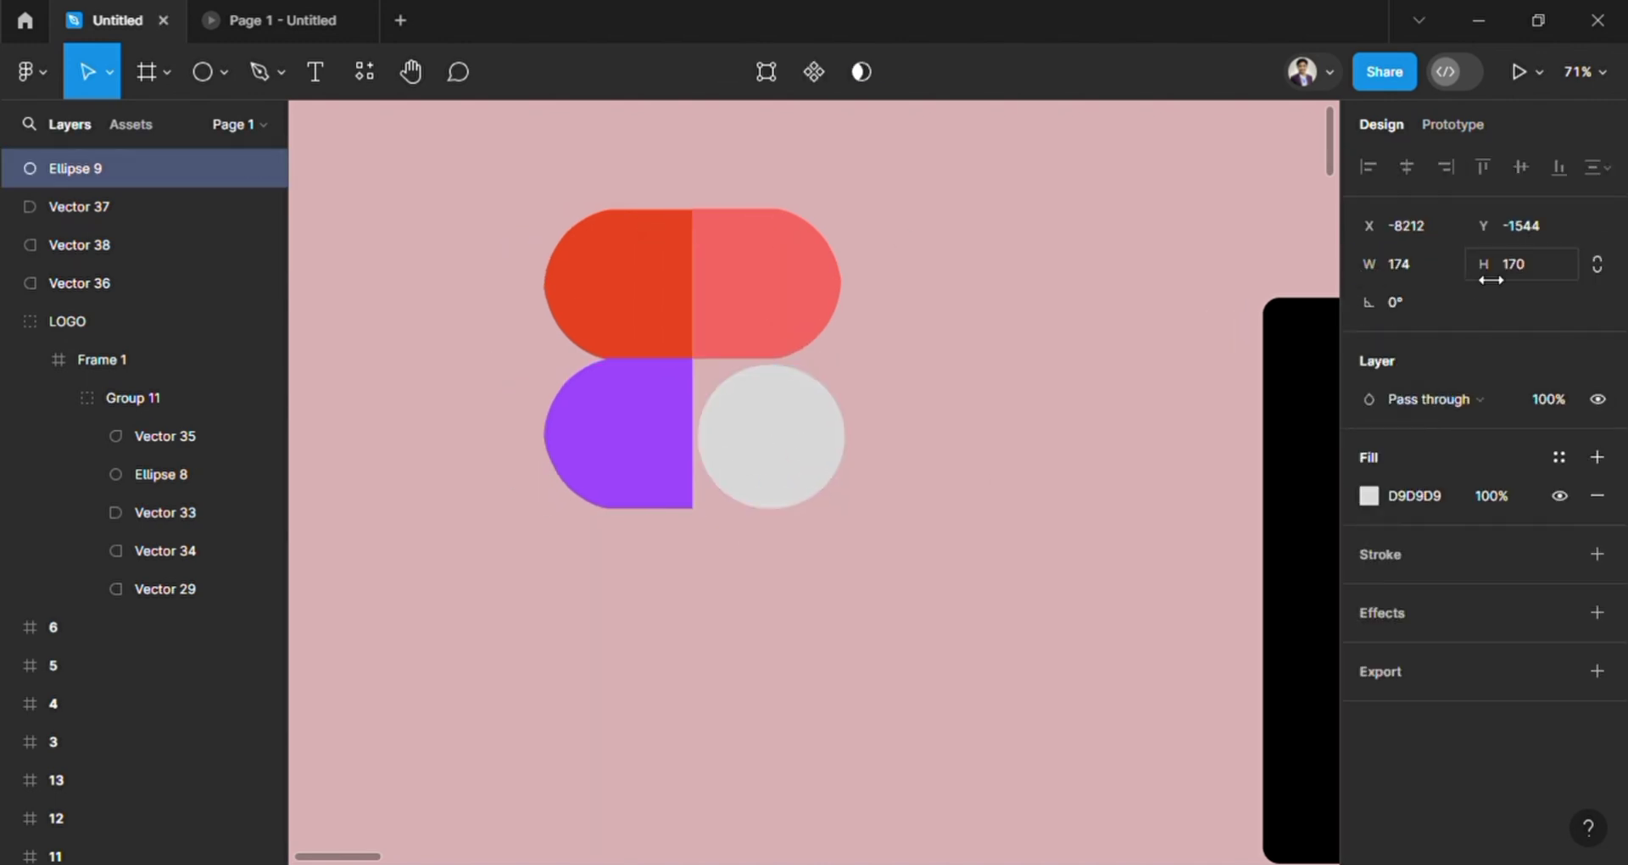
pyautogui.moveTo(1492, 284); pyautogui.dragTo(1488, 284)
pyautogui.moveTo(782, 483); pyautogui.dragTo(799, 487)
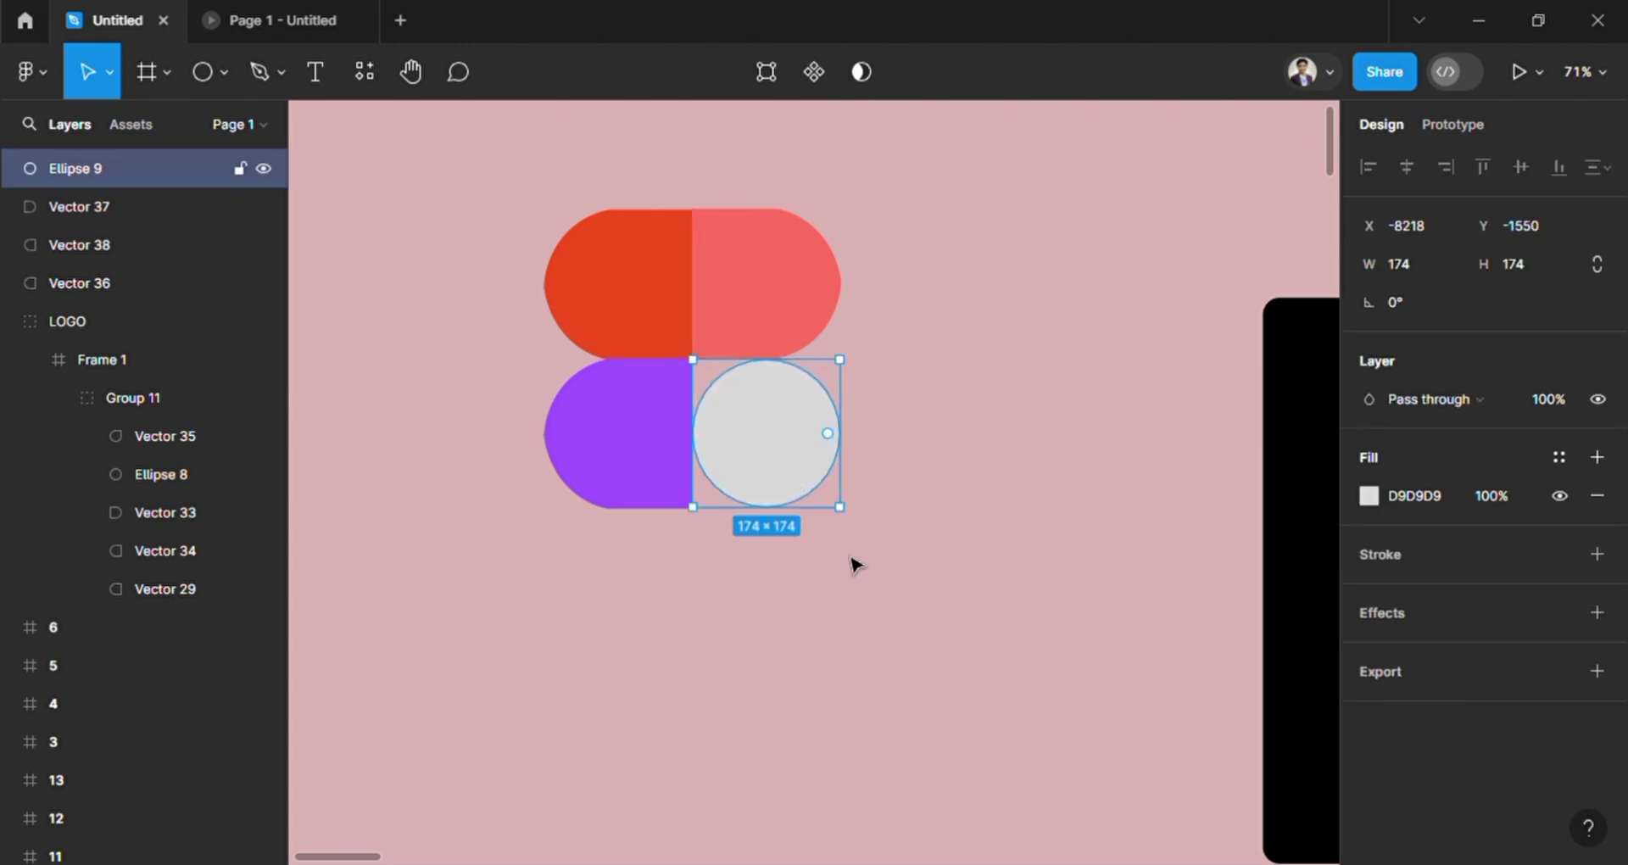
pyautogui.click(760, 563)
# Step: Recolor the gray circle with the reference logo's blue, 19BCFF, using the eyedropper
pyautogui.scroll(-2, 831, 458)
pyautogui.hscroll(-3, 832, 458)
pyautogui.click(902, 356)
pyautogui.click(867, 414)
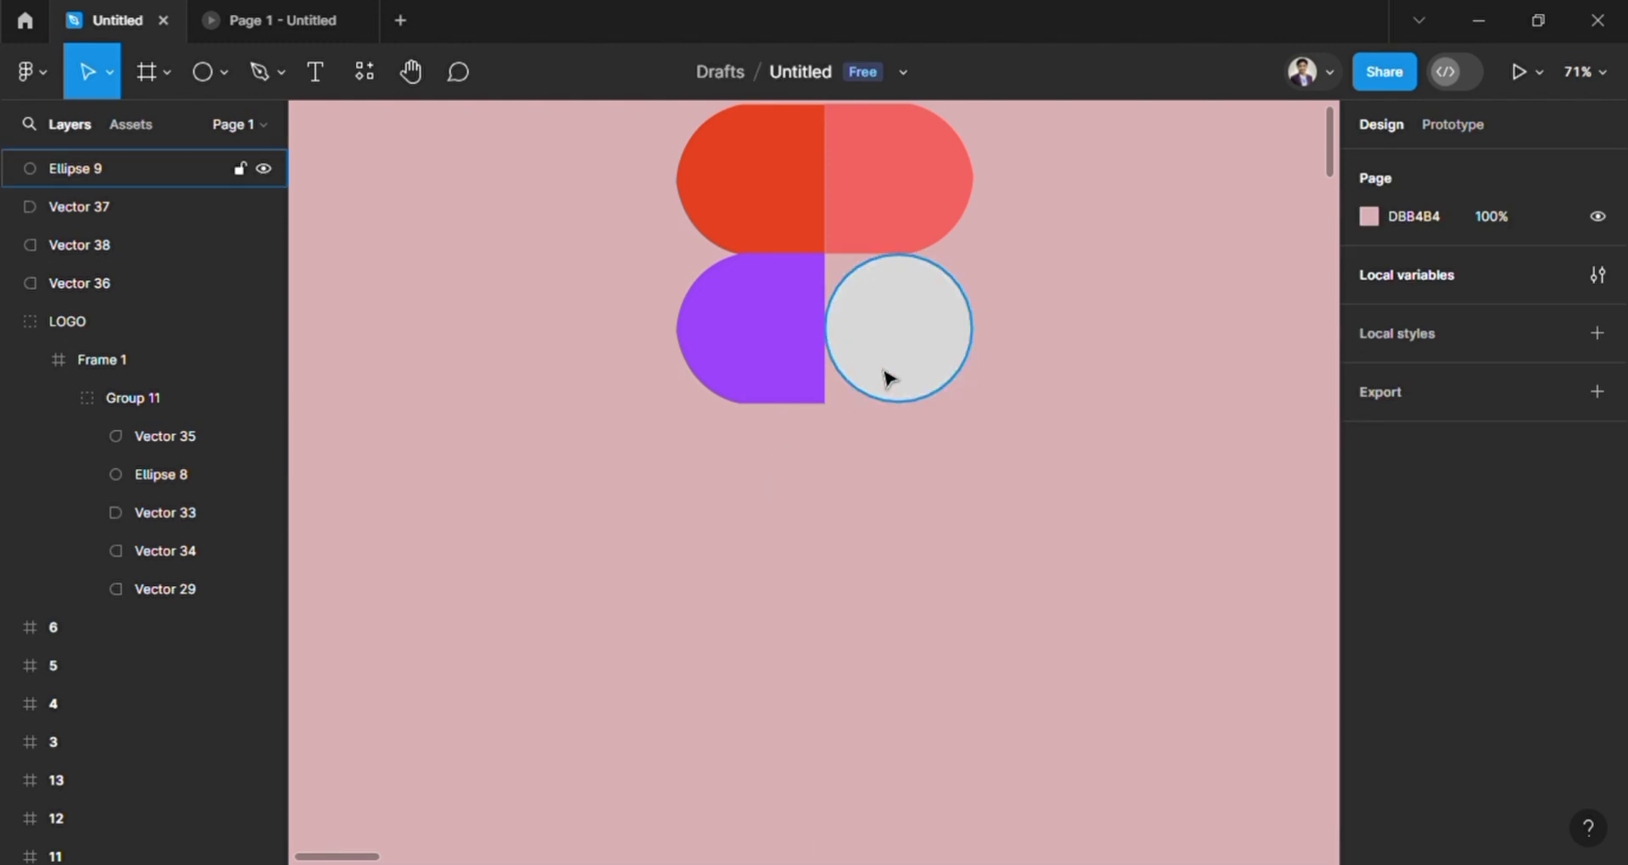
pyautogui.click(883, 372)
pyautogui.scroll(-5, 883, 372)
pyautogui.scroll(4, 1091, 385)
pyautogui.click(1368, 496)
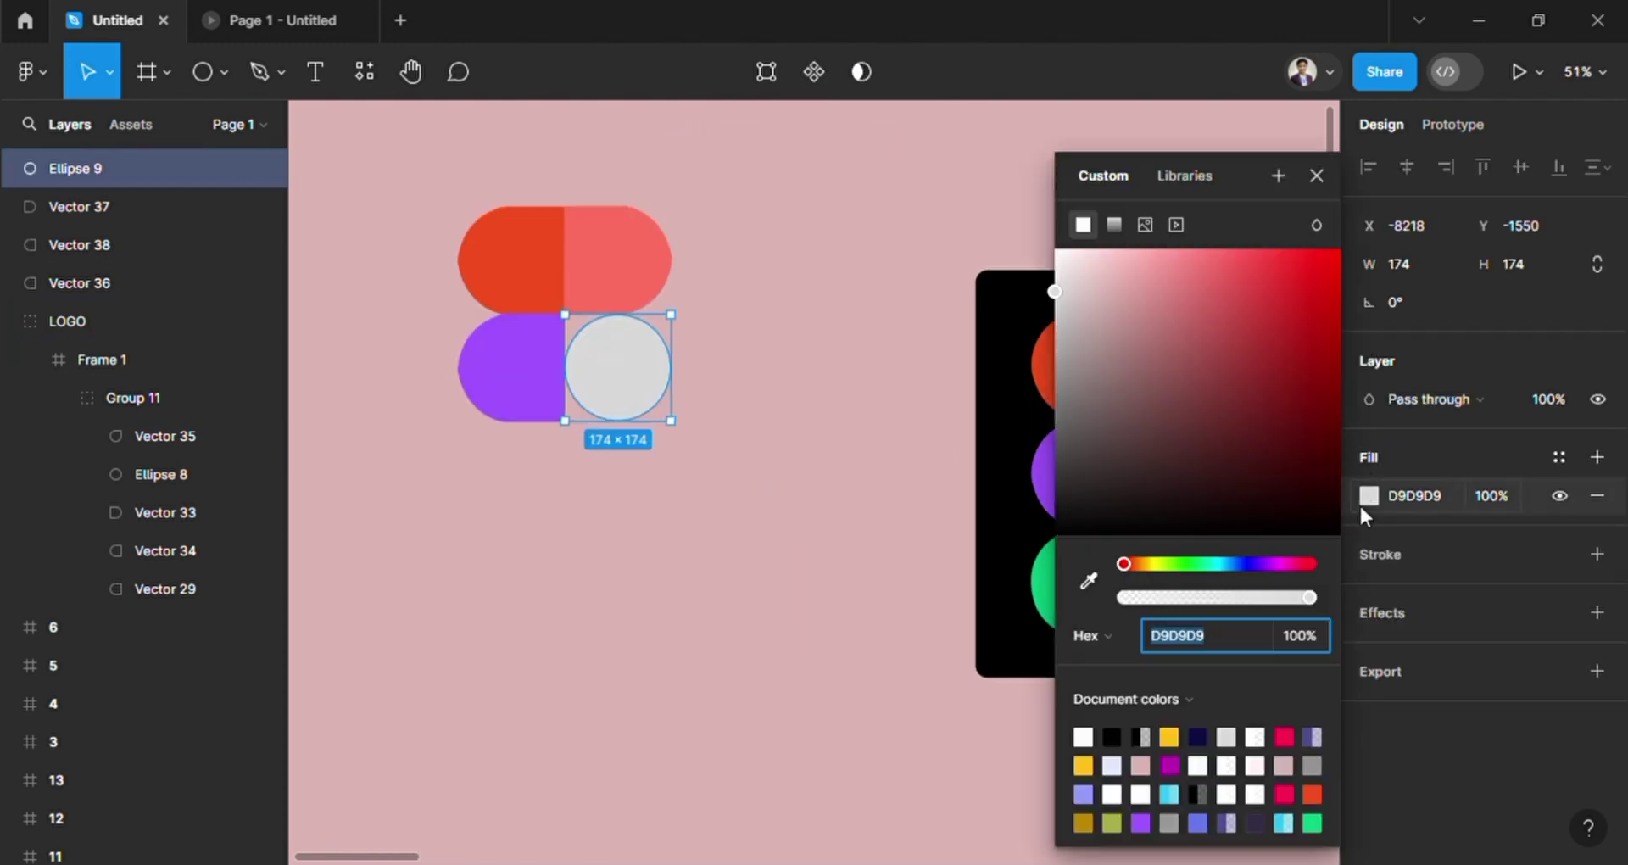
pyautogui.moveTo(1258, 178); pyautogui.dragTo(1402, 178)
pyautogui.click(1233, 580)
pyautogui.click(1200, 507)
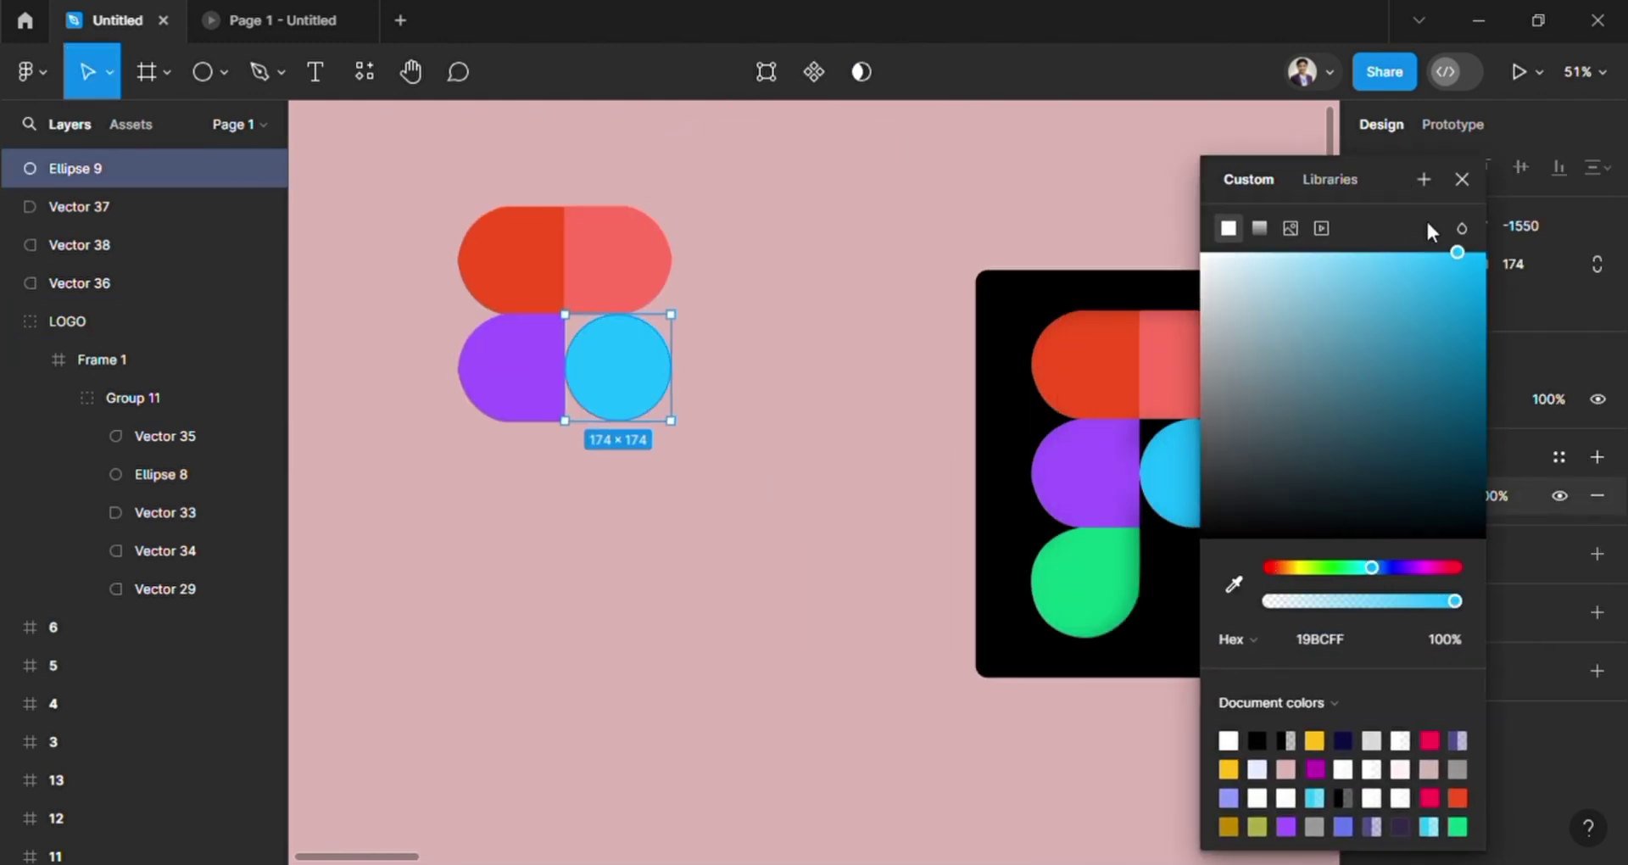
pyautogui.click(1461, 176)
pyautogui.click(592, 550)
# Step: Trace the reference logo's green teardrop with the Pen tool, starting at its upper right corner and curving around its lower edge
pyautogui.hscroll(-2, 1258, 626)
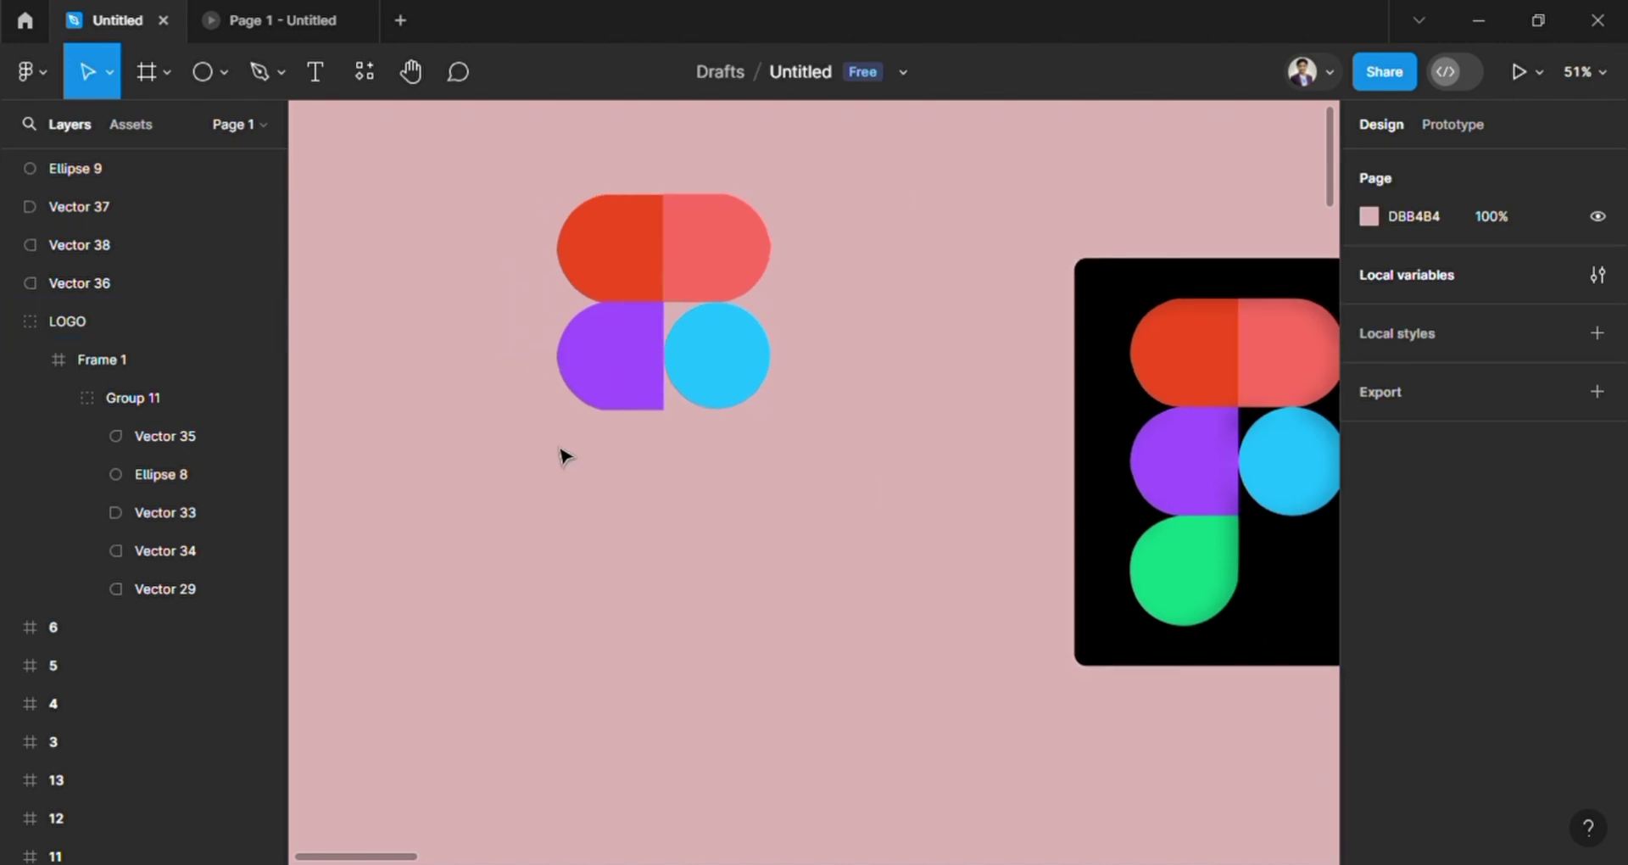
pyautogui.scroll(4, 559, 450)
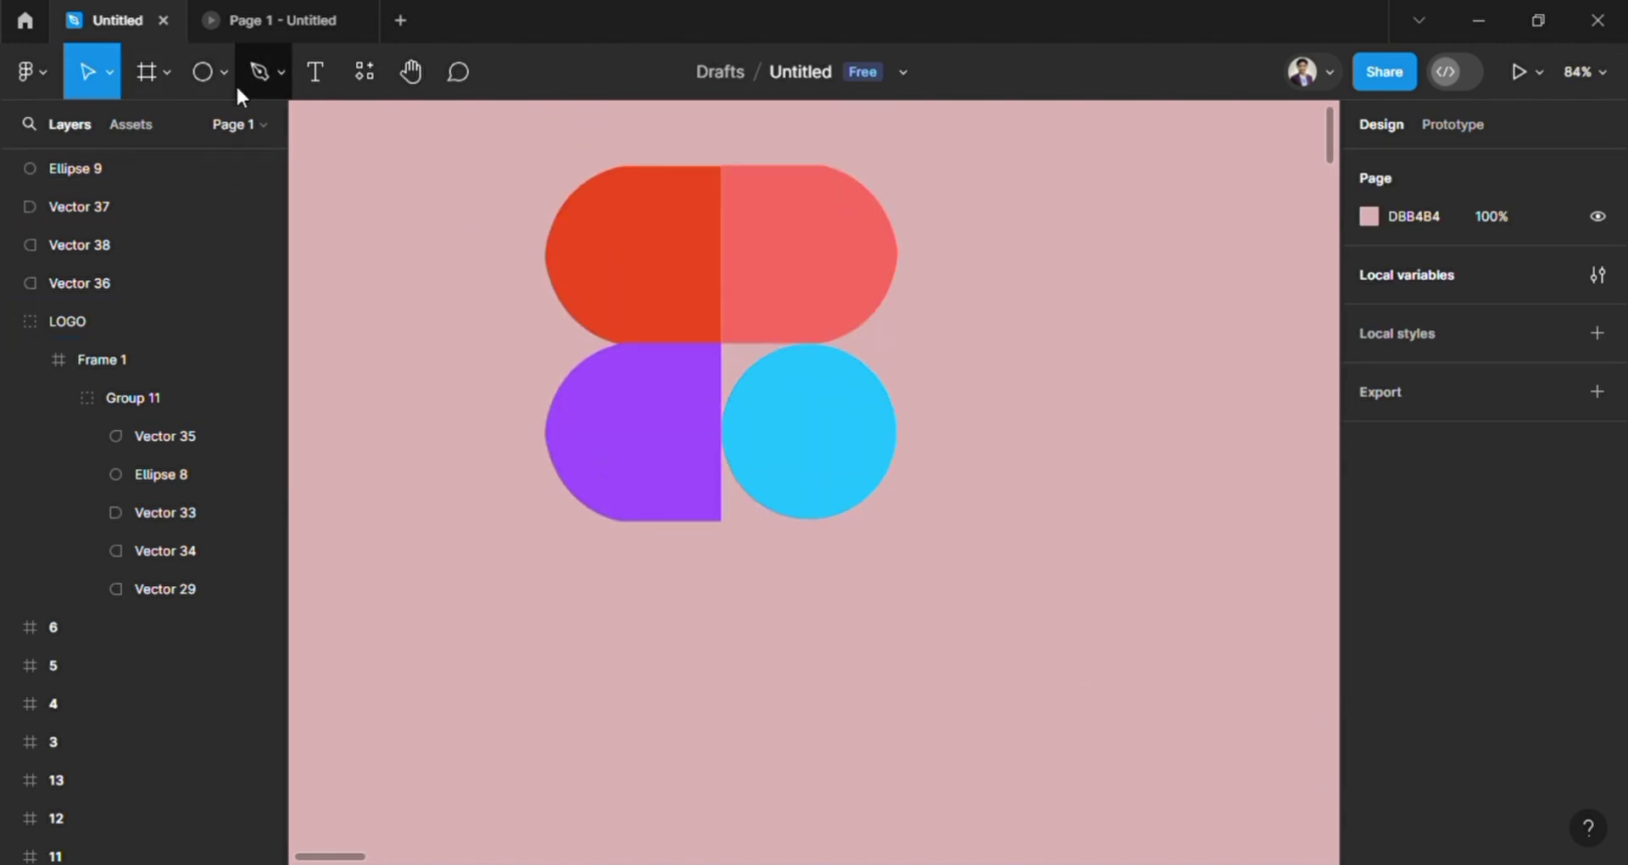
pyautogui.click(203, 73)
pyautogui.hscroll(8, 785, 429)
pyautogui.scroll(-3, 785, 429)
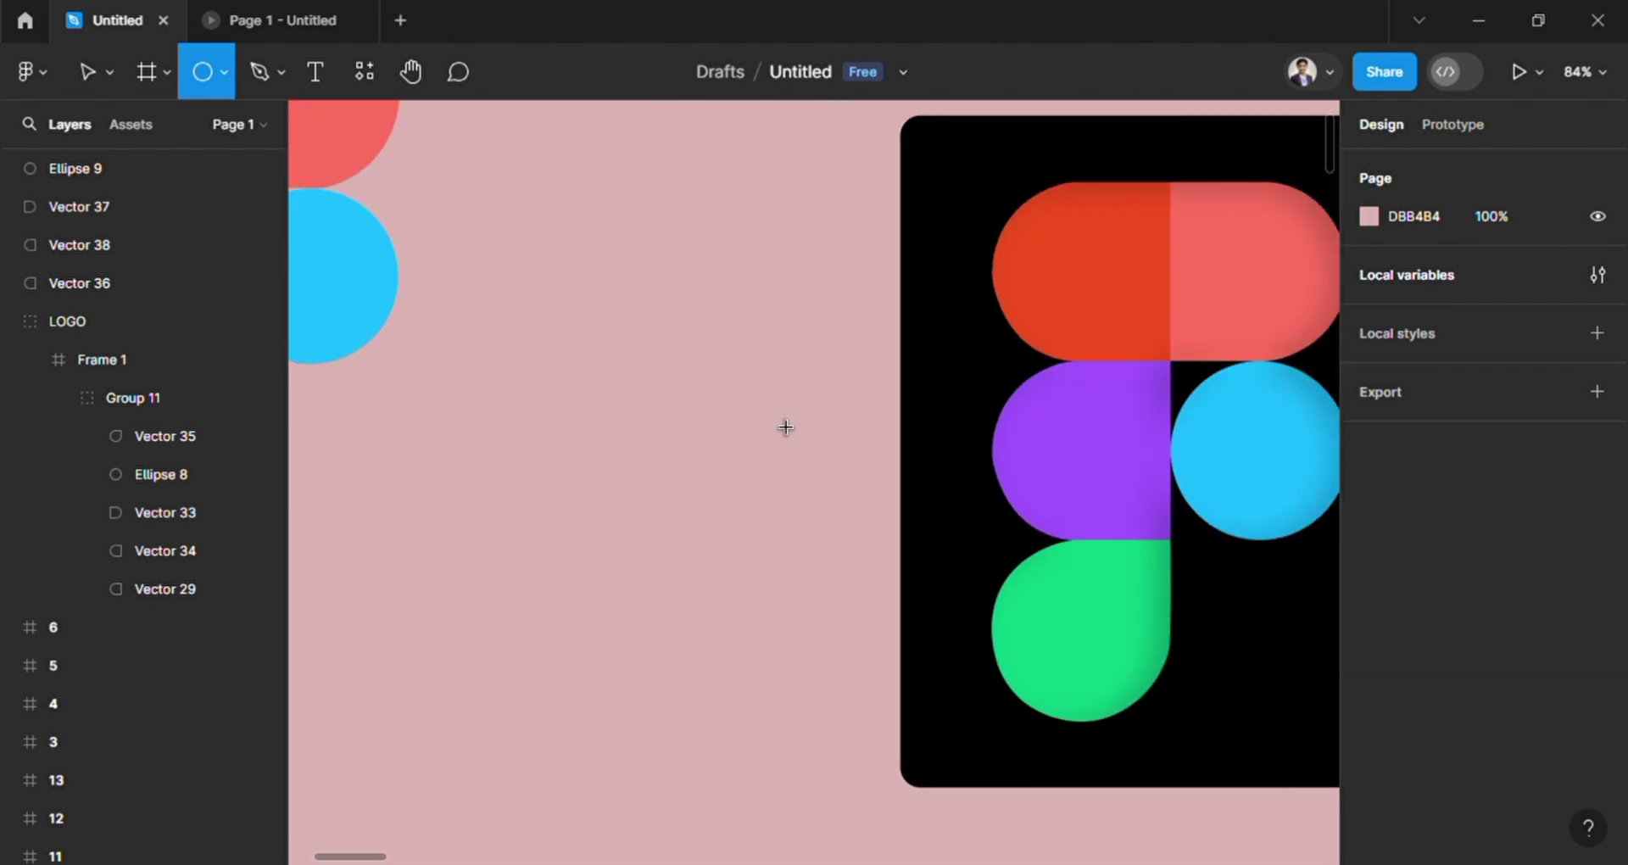
pyautogui.click(261, 72)
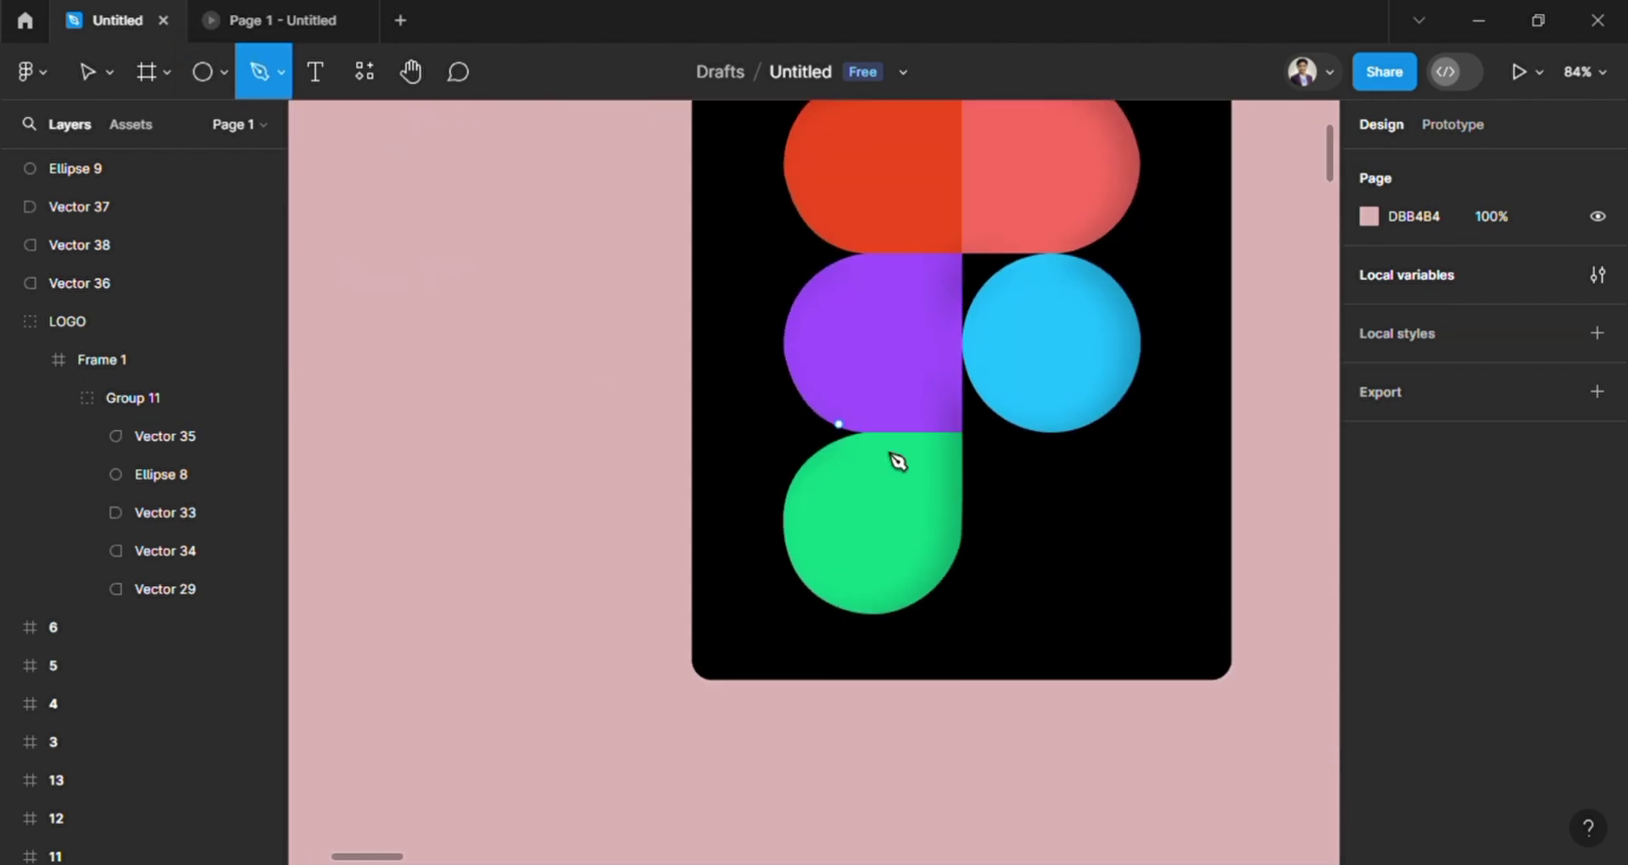
pyautogui.click(965, 432)
pyautogui.click(865, 433)
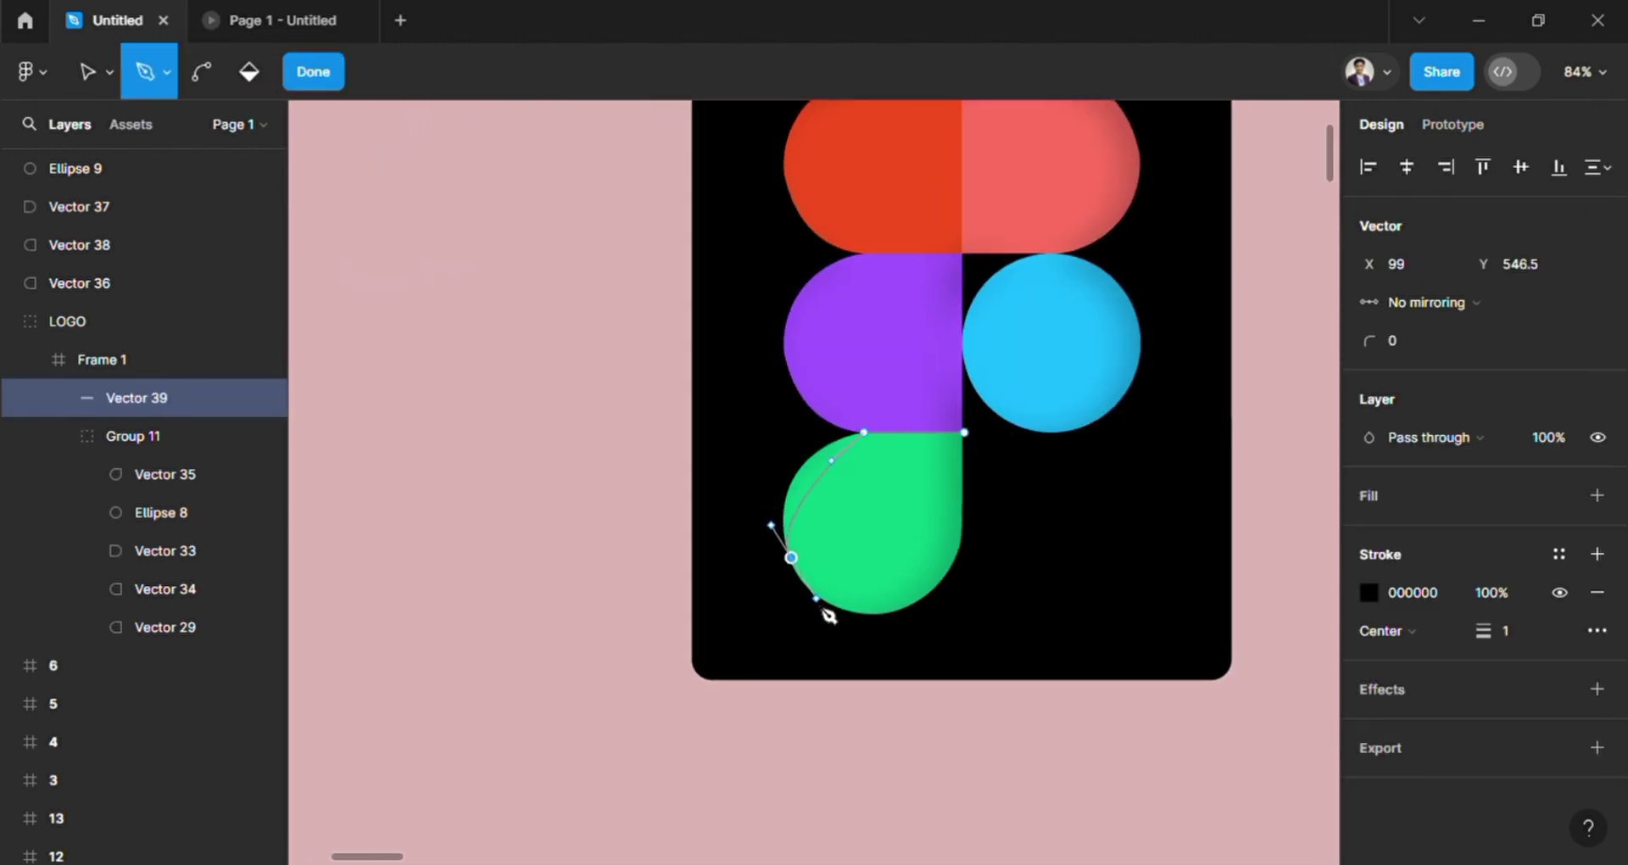
pyautogui.moveTo(844, 662); pyautogui.dragTo(836, 670)
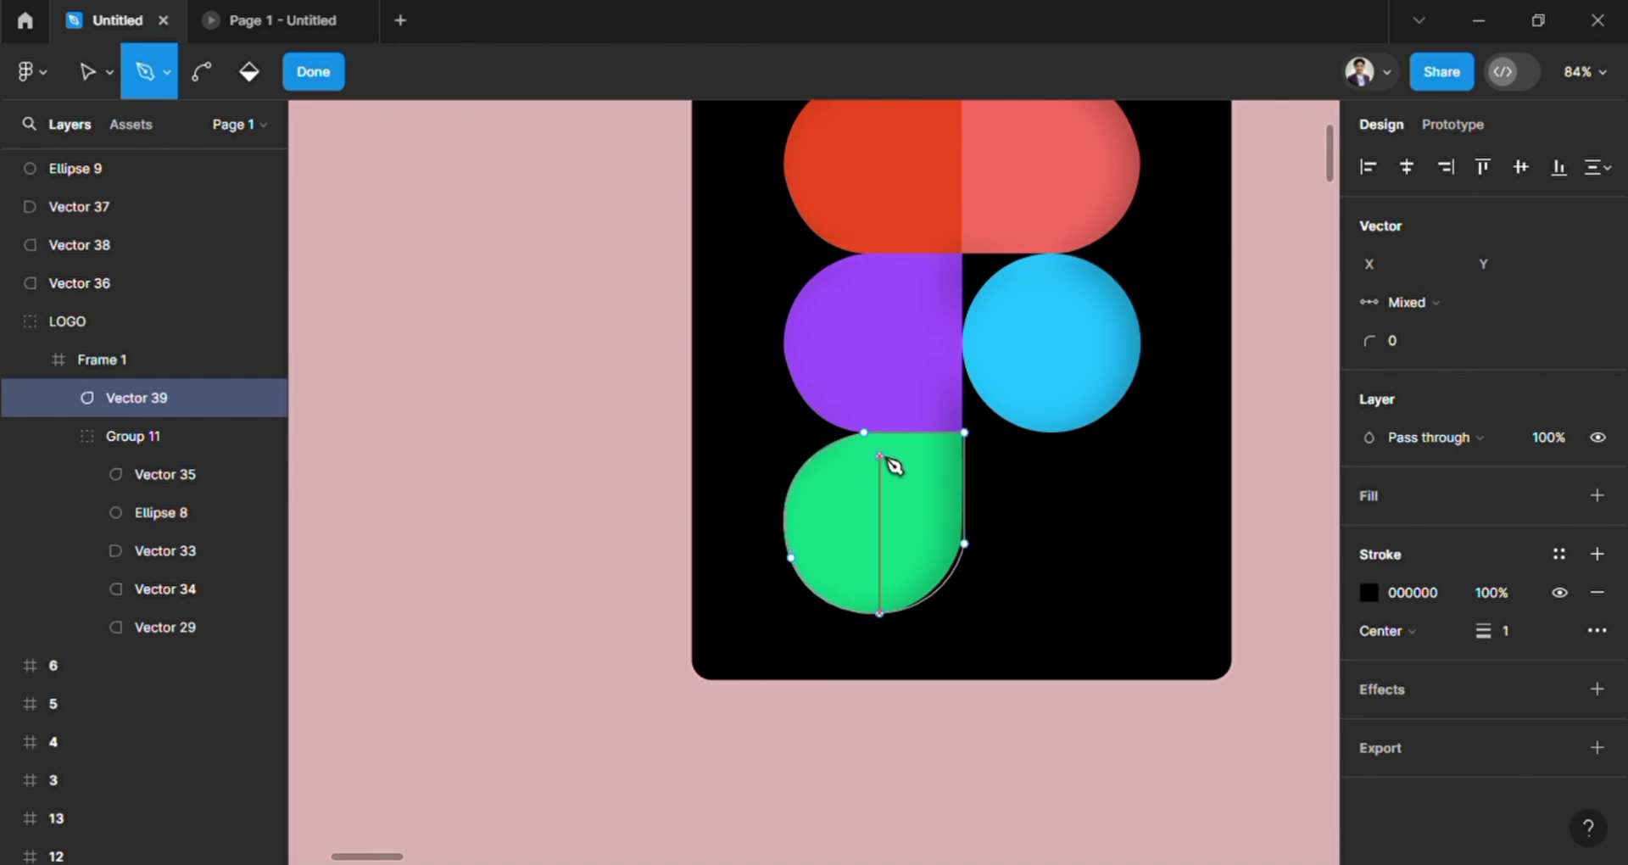
# Step: Adjust the traced teardrop's curve handles to follow the green shape and add a D9D9D9 fill
pyautogui.click(83, 79)
pyautogui.hscroll(-1, 989, 526)
pyautogui.moveTo(956, 498); pyautogui.dragTo(627, 483)
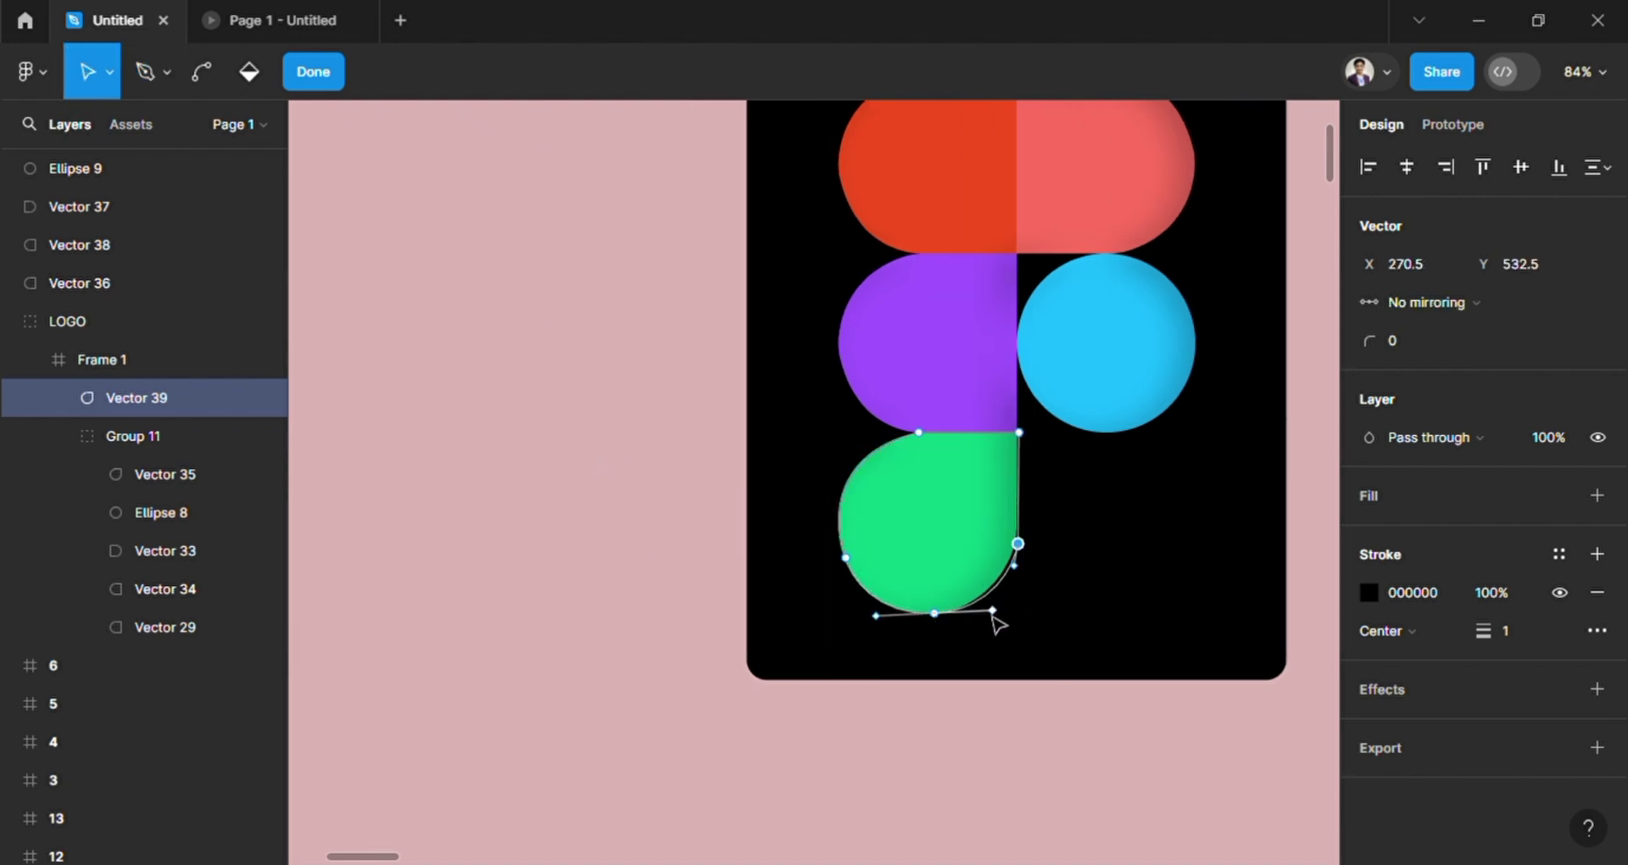
pyautogui.moveTo(999, 616); pyautogui.dragTo(993, 610)
pyautogui.click(763, 557)
pyautogui.click(1597, 496)
pyautogui.moveTo(908, 485); pyautogui.dragTo(776, 583)
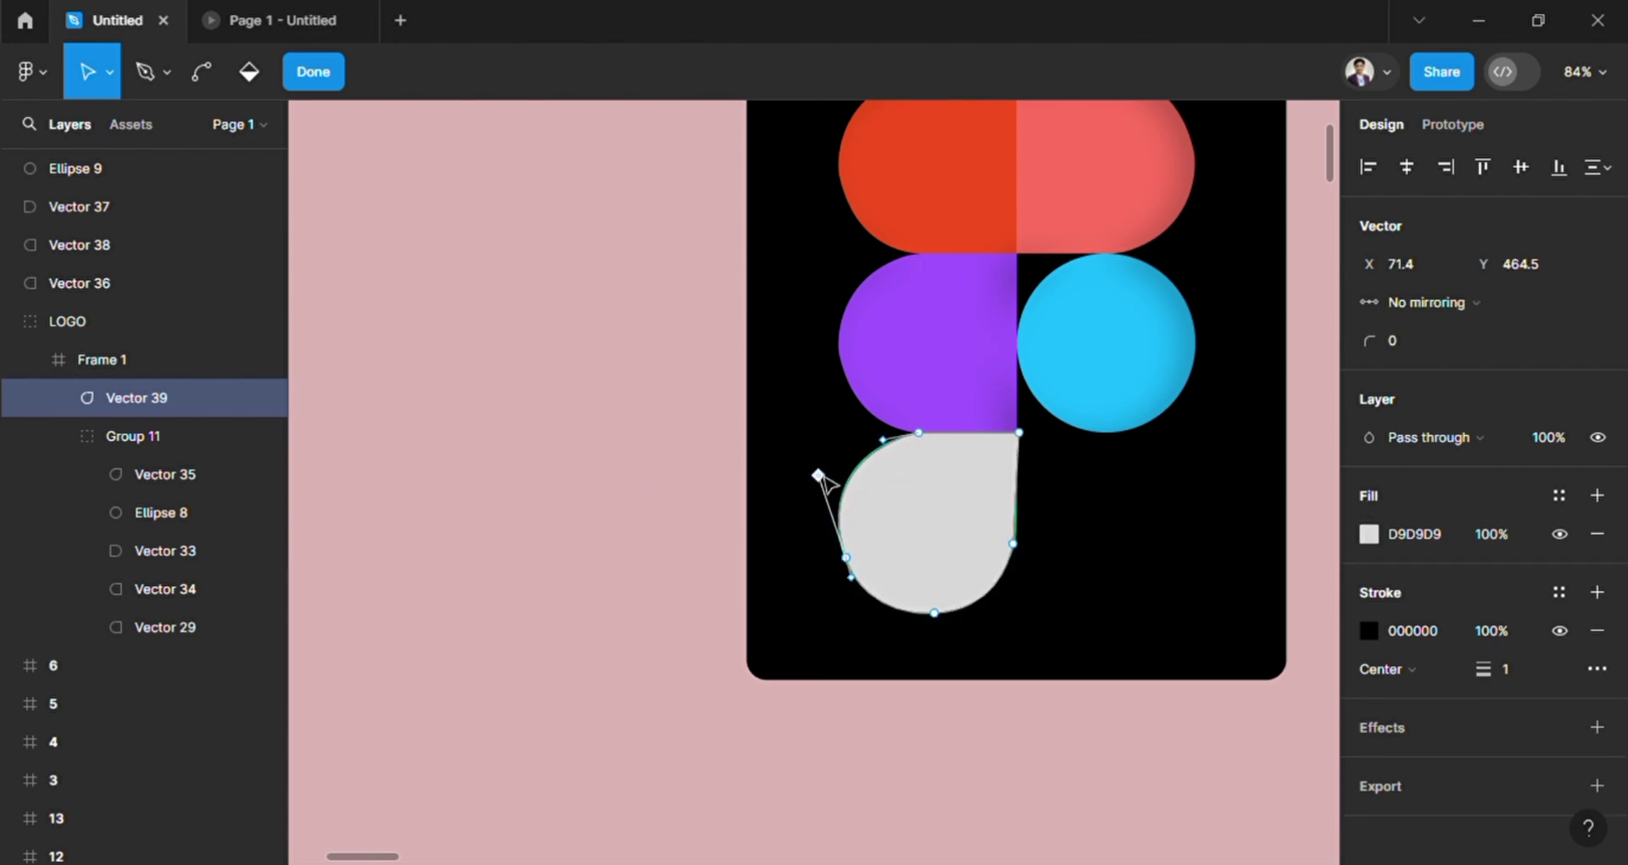
# Step: Leave vector editing and move the gray teardrop out of the reference frame to X -7947, Y -1254
pyautogui.press('Escape')
pyautogui.press('Escape')
pyautogui.press('Escape')
pyautogui.click(959, 535)
pyautogui.hotkey('ctrl', 'z')
pyautogui.hotkey('ctrl', 'z')
pyautogui.hotkey('ctrl', 'z')
pyautogui.press('Escape')
pyautogui.click(890, 534)
pyautogui.moveTo(890, 534); pyautogui.dragTo(481, 500)
pyautogui.click(441, 423)
# Step: Set the teardrop's stroke weight to 0 and recolor its fill with the reference logo's green, 0ACF83, using the eyedropper
pyautogui.doubleClick(801, 597)
pyautogui.doubleClick(802, 596)
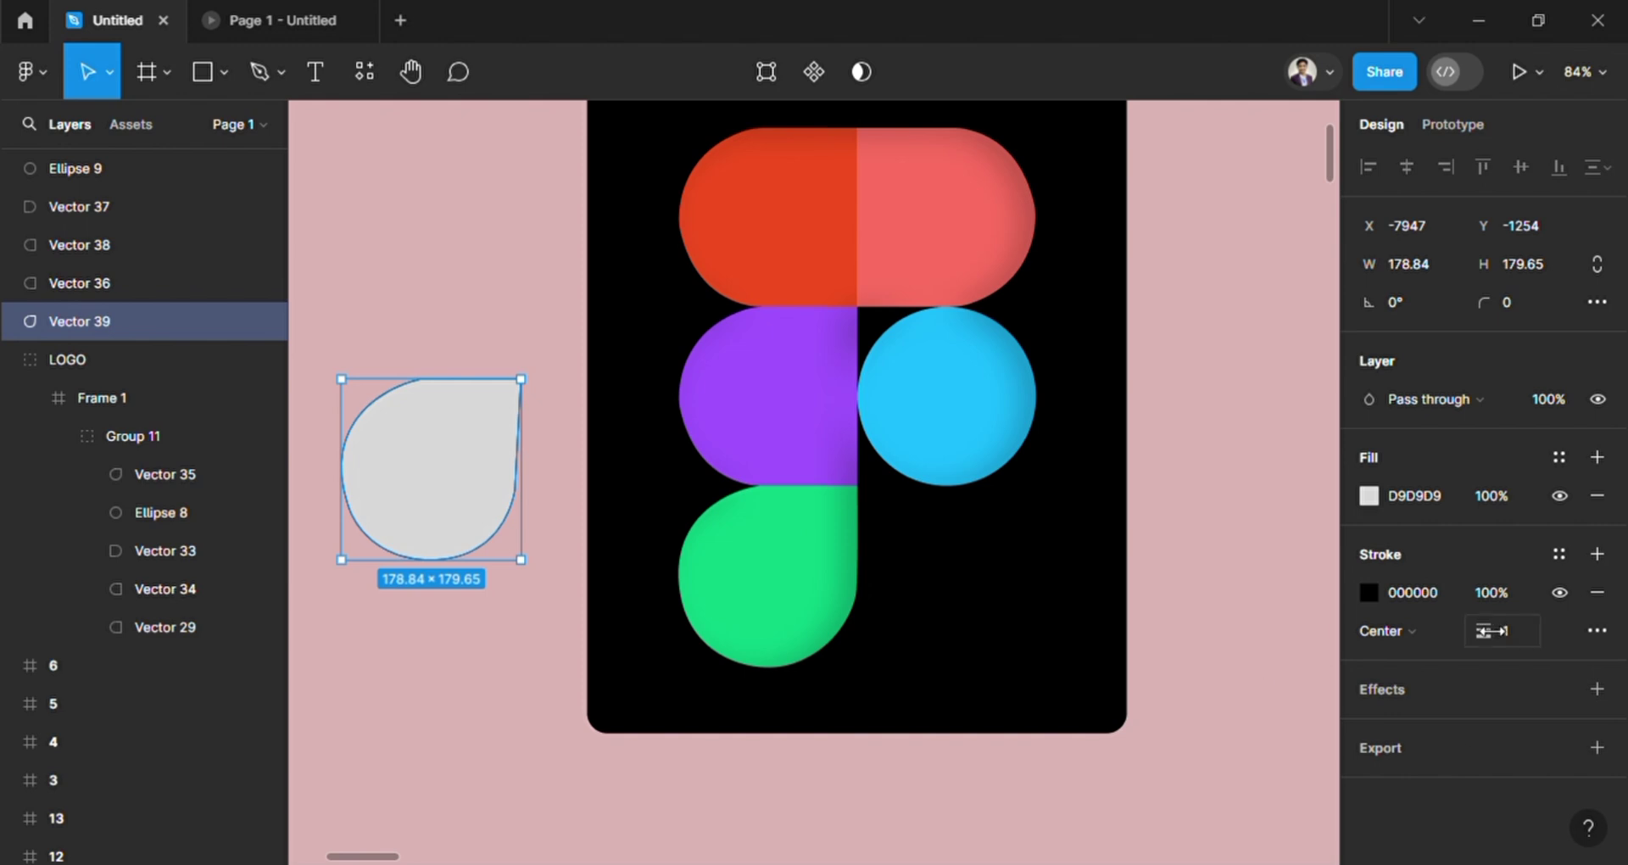
pyautogui.click(1368, 495)
pyautogui.click(1088, 580)
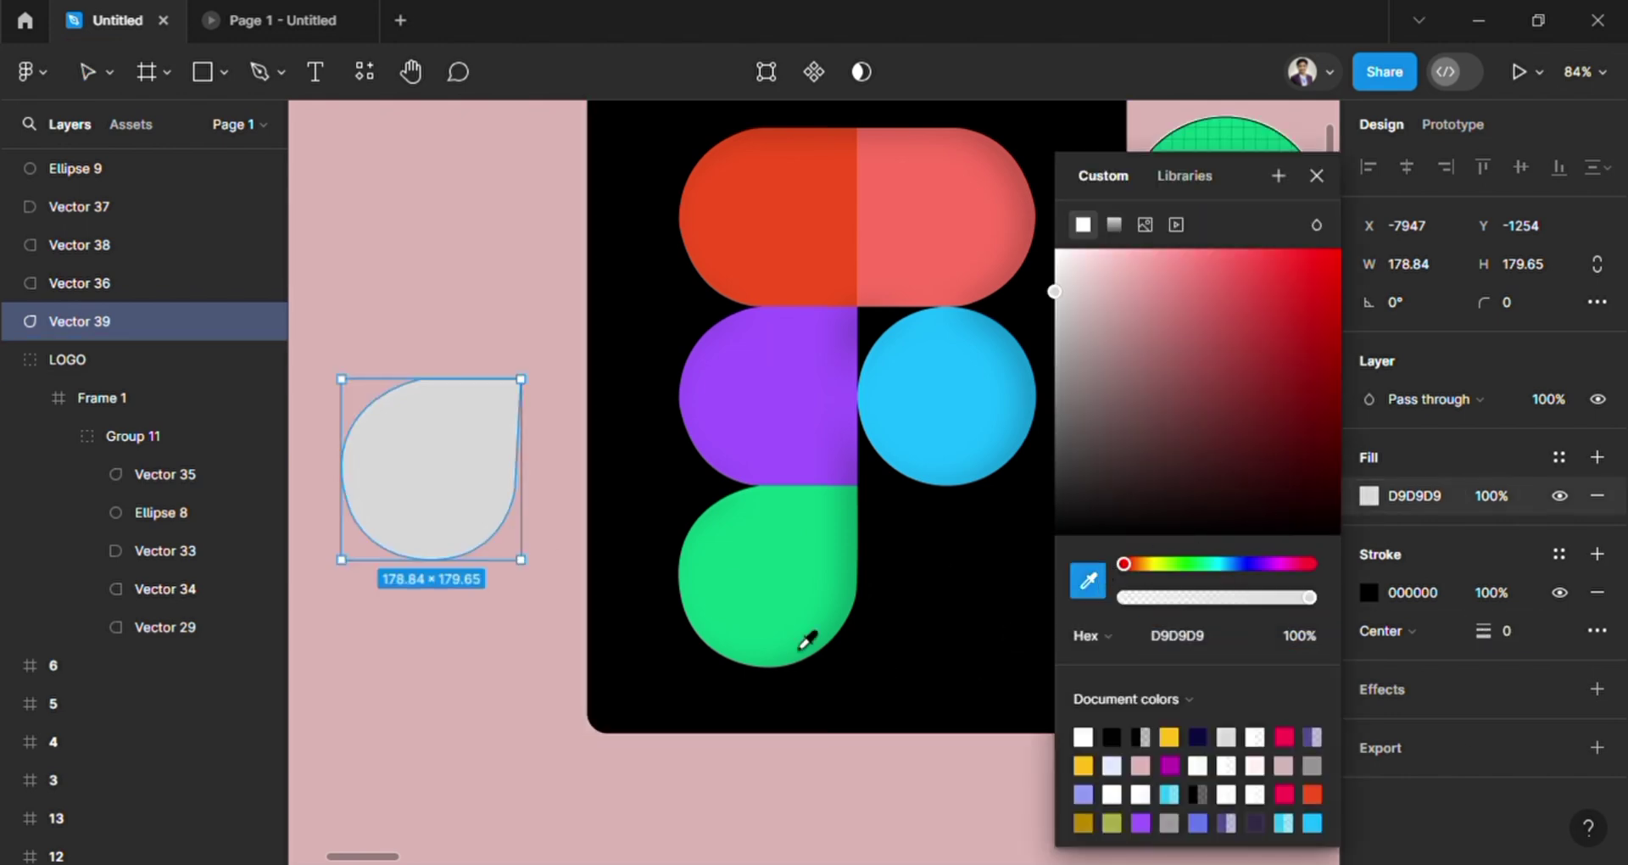
pyautogui.click(802, 647)
pyautogui.click(1317, 175)
# Step: Place the green teardrop directly beneath the purple half of the recreated logo
pyautogui.hscroll(-5, 741, 455)
pyautogui.moveTo(905, 520); pyautogui.dragTo(447, 396)
pyautogui.click(633, 527)
# Step: Compare the recreated logo with the reference and examine how its five shapes meet
pyautogui.scroll(-5, 633, 527)
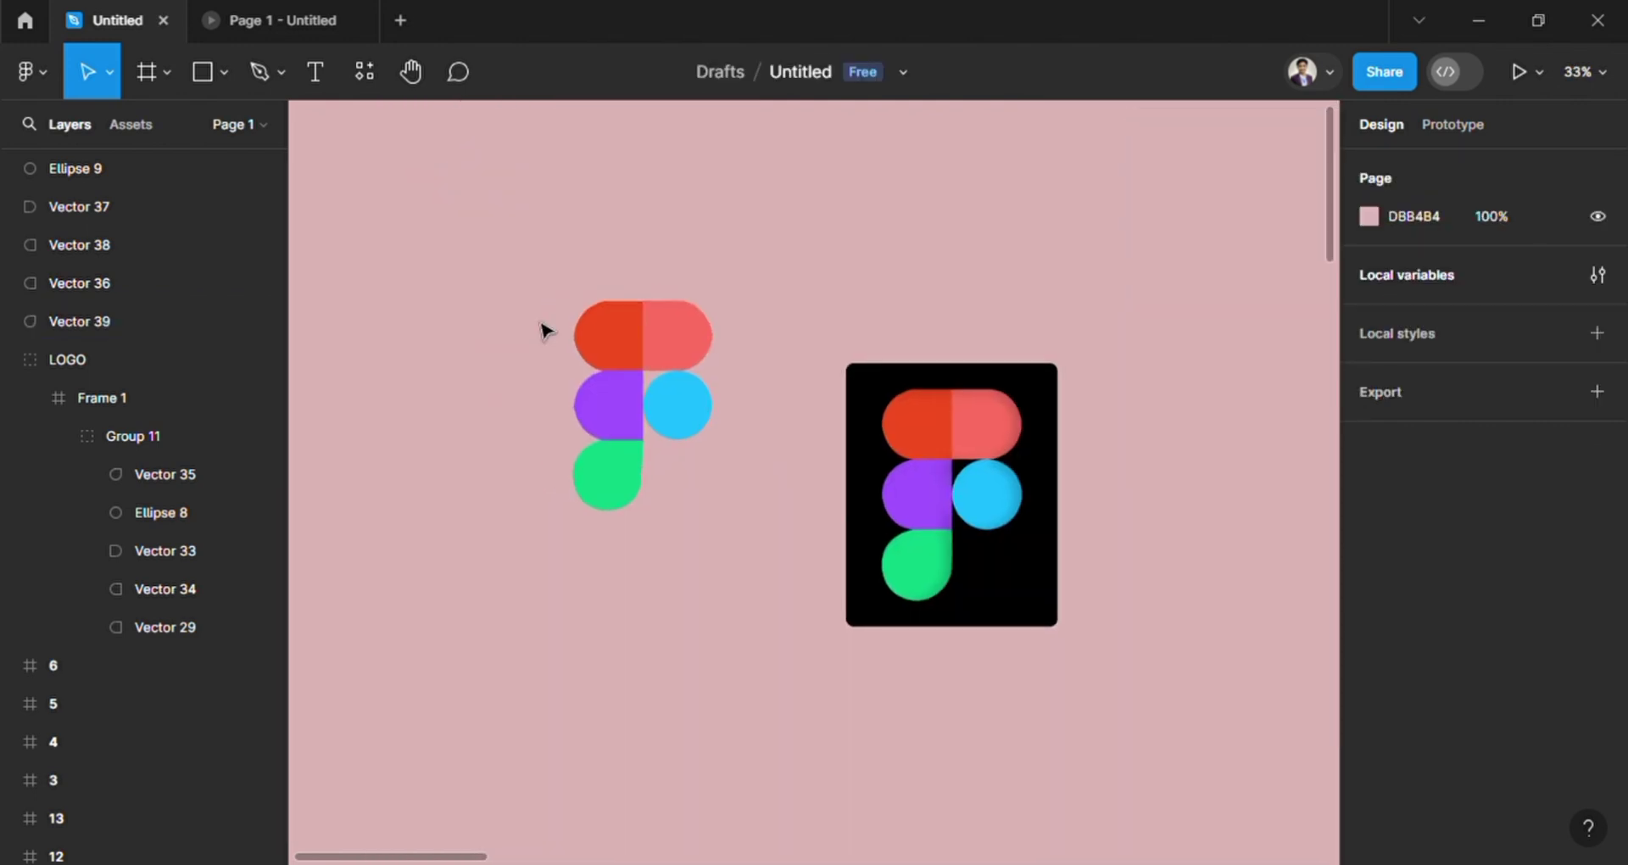
pyautogui.click(973, 531)
pyautogui.hotkey('shift', '2')
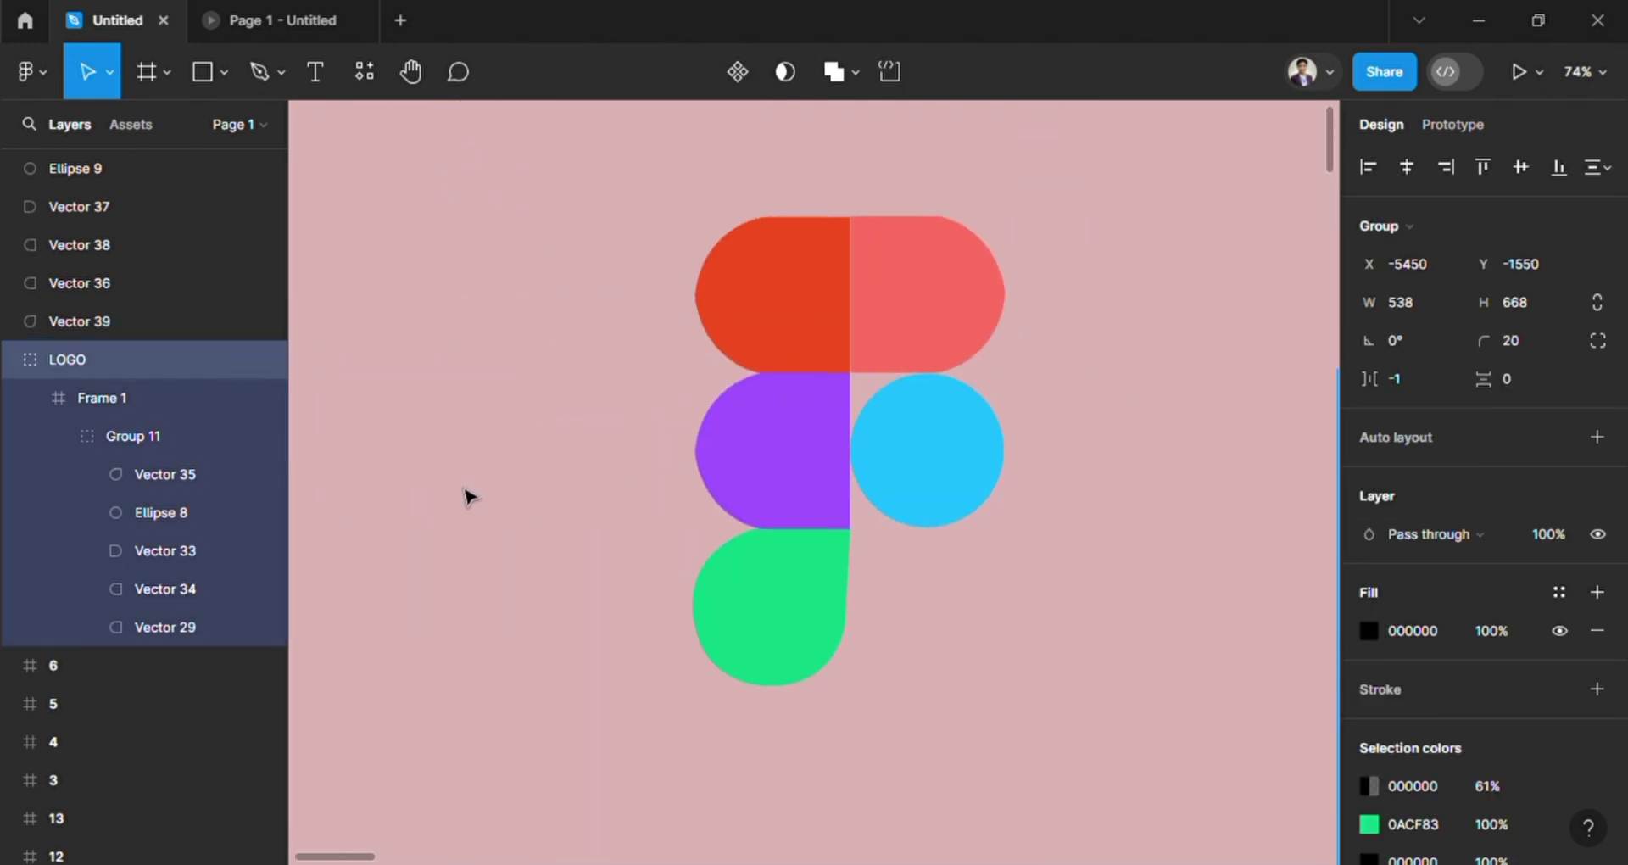
pyautogui.scroll(-3, 464, 490)
pyautogui.scroll(4, 467, 492)
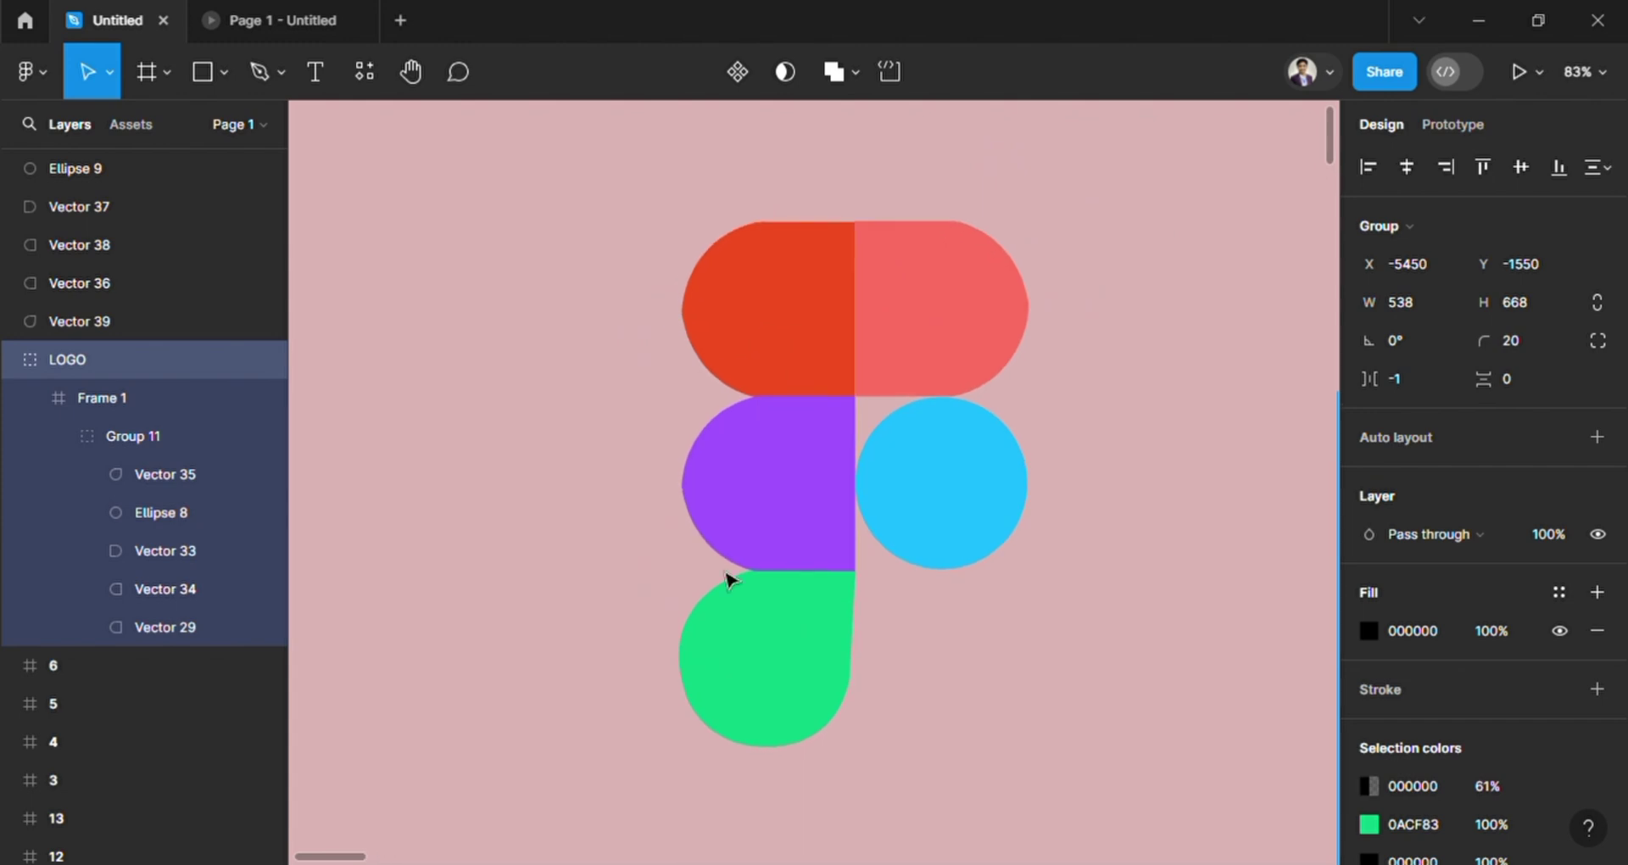
pyautogui.scroll(3, 839, 365)
pyautogui.click(956, 382)
pyautogui.click(1250, 588)
pyautogui.scroll(-2, 611, 482)
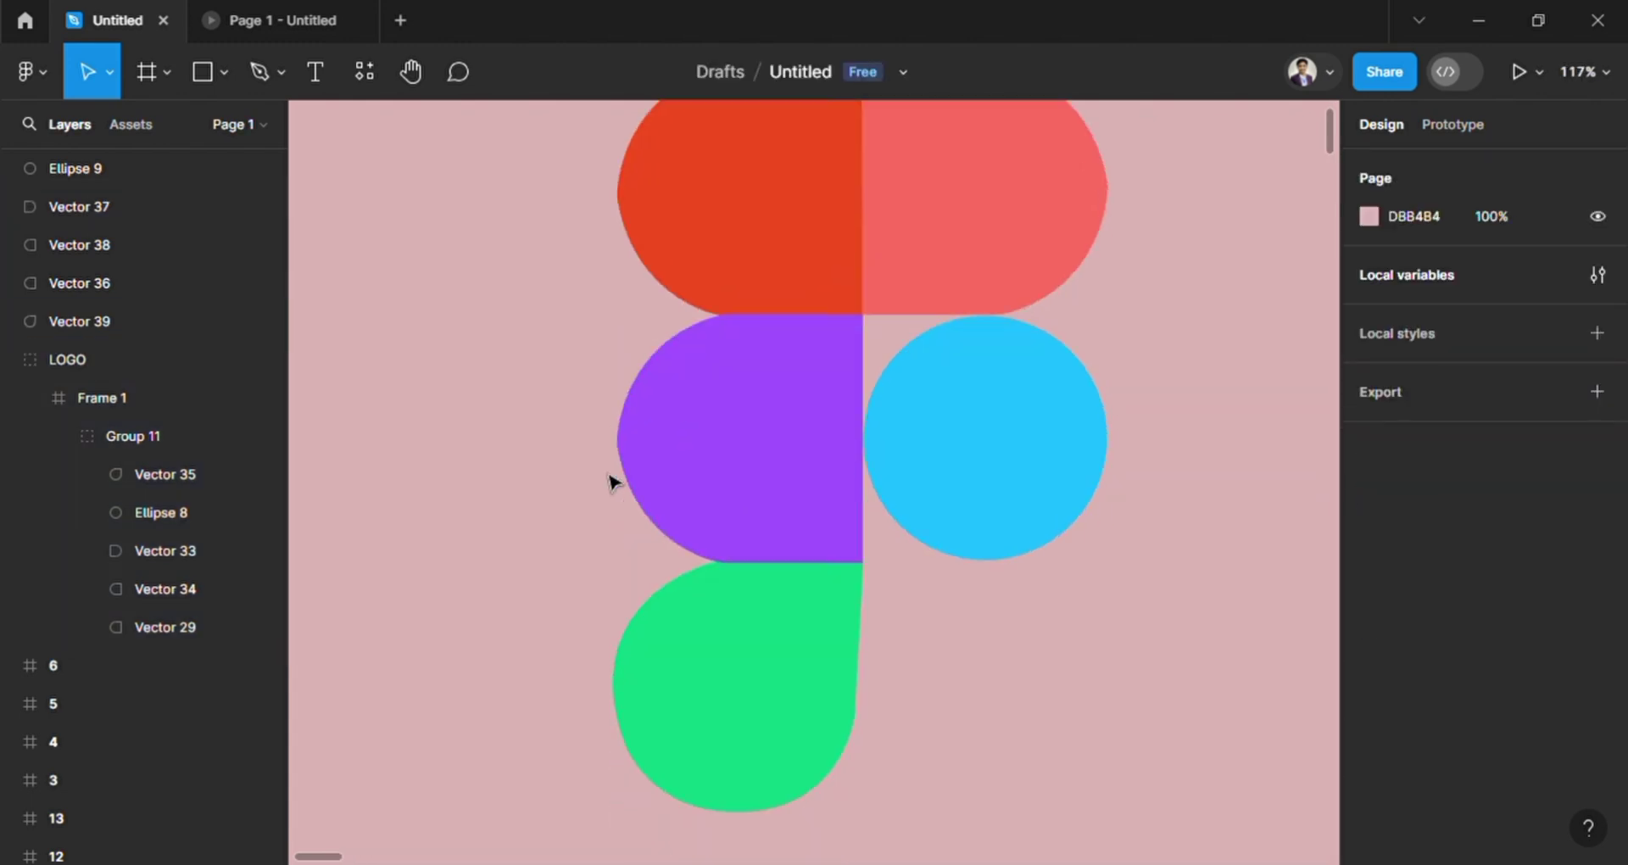
pyautogui.scroll(-1, 611, 482)
pyautogui.click(801, 679)
pyautogui.doubleClick(814, 670)
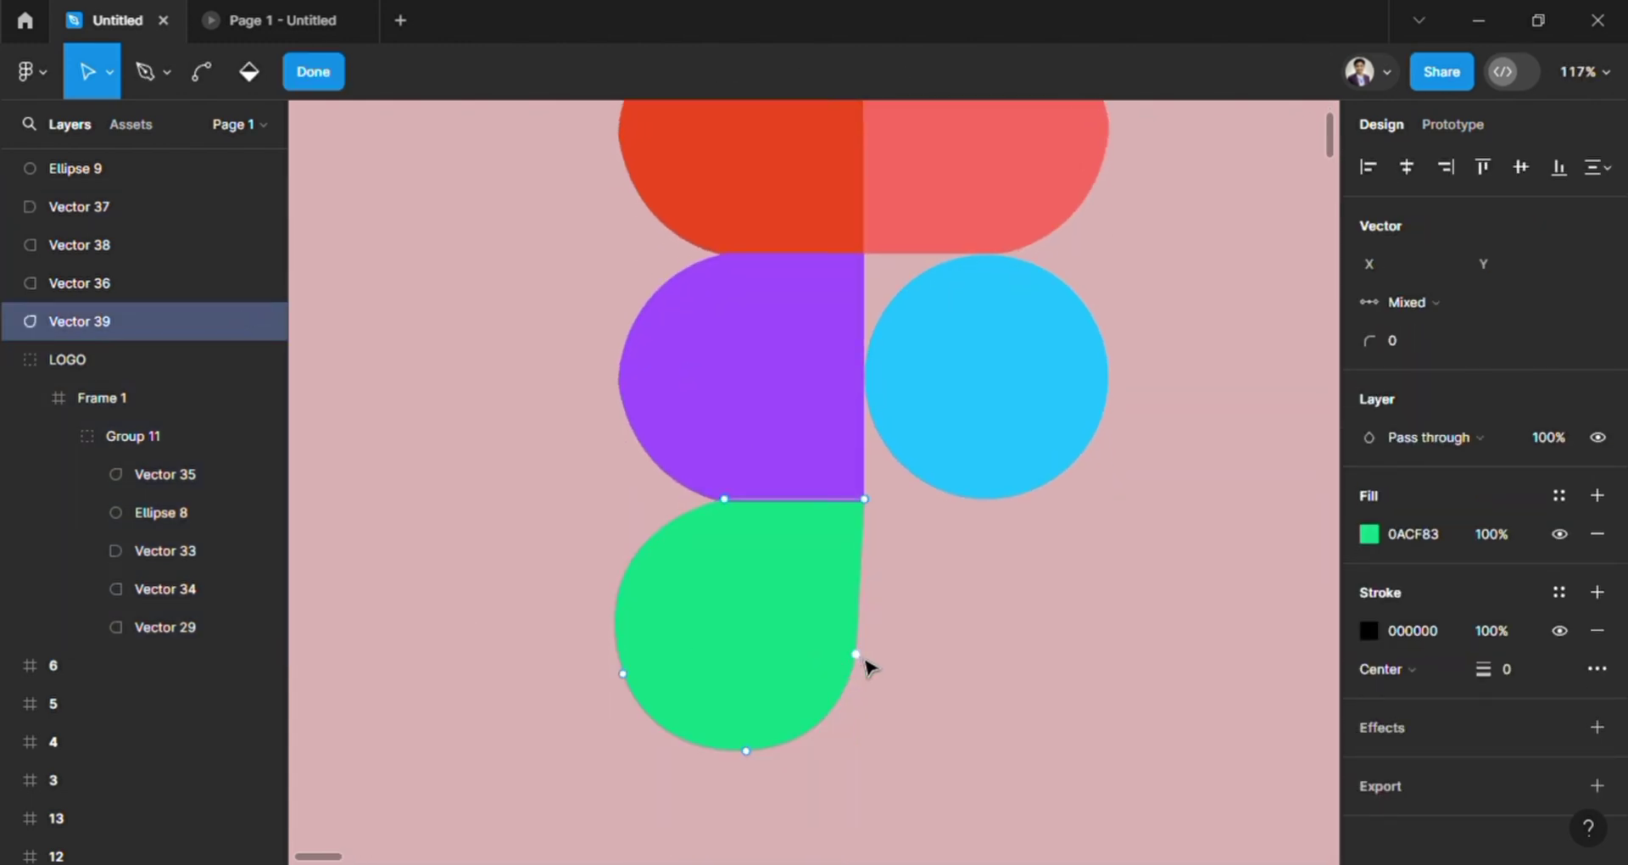
pyautogui.click(857, 654)
pyautogui.click(1029, 760)
pyautogui.click(1029, 760)
pyautogui.click(1029, 759)
# Step: Select all five shapes of the recreated logo and group them
pyautogui.scroll(-5, 1029, 760)
pyautogui.moveTo(1020, 377); pyautogui.dragTo(1018, 704)
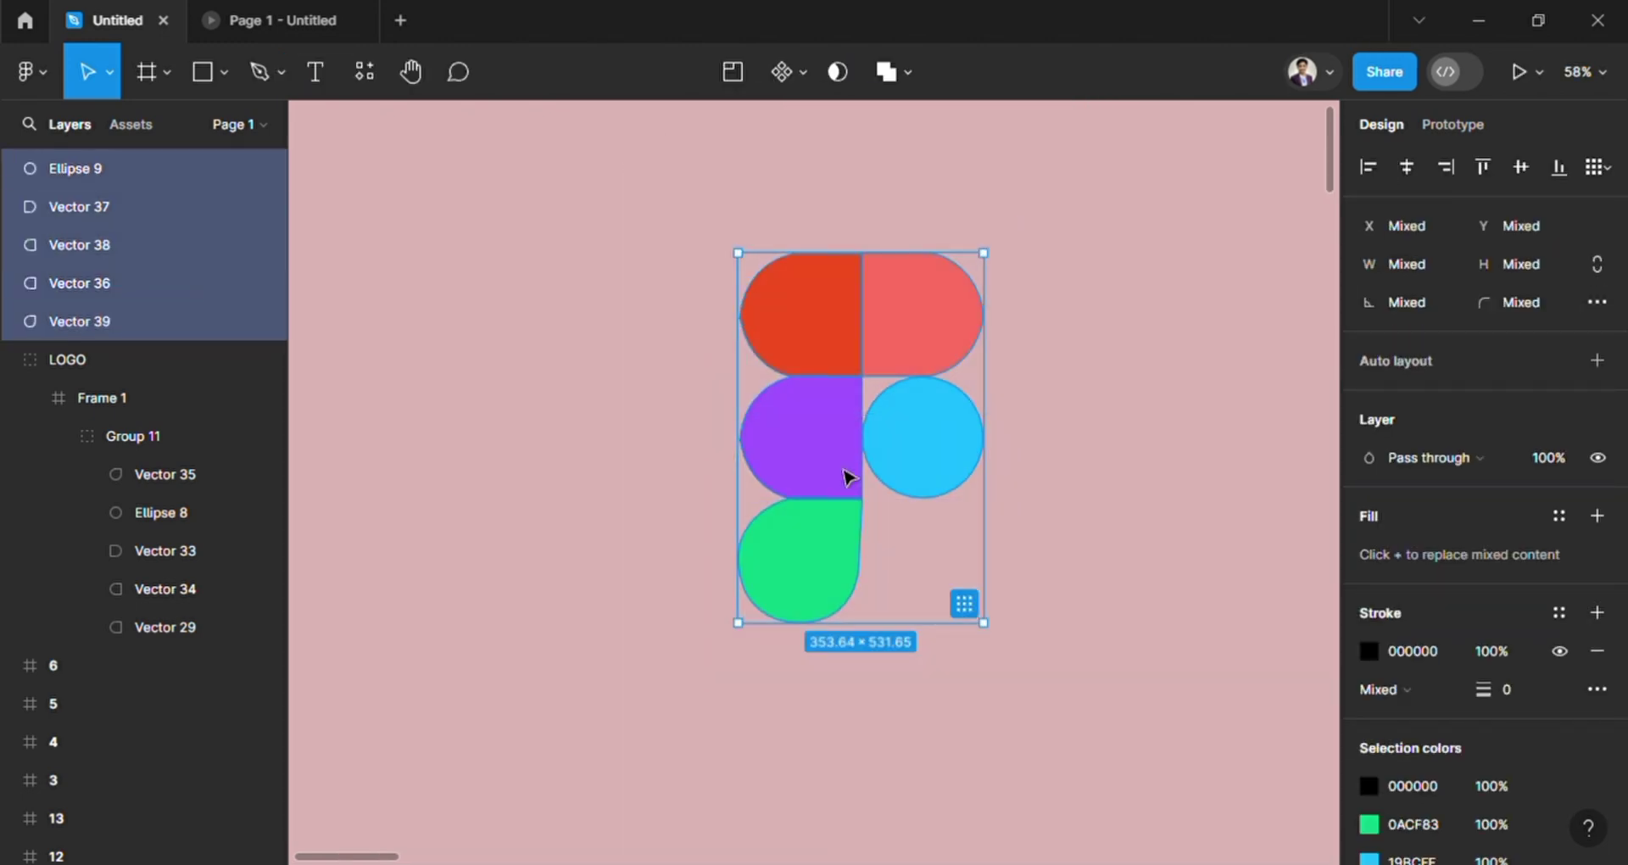
pyautogui.rightClick(833, 436)
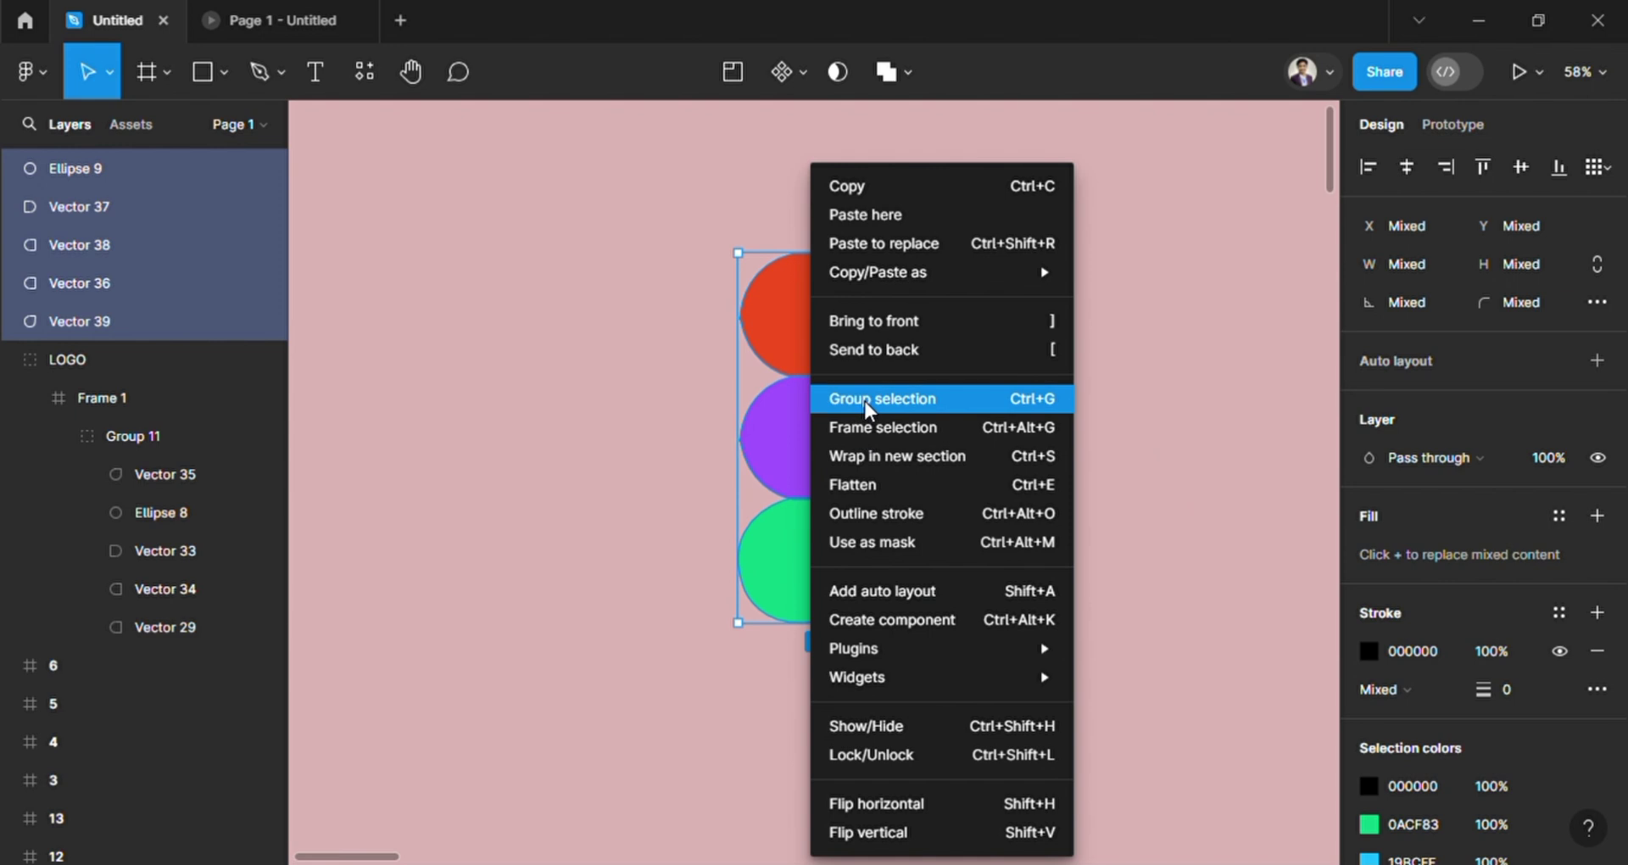
pyautogui.click(866, 400)
# Step: Add an effect to the logo group, change it to an inner shadow and open its settings
pyautogui.scroll(-3, 1410, 617)
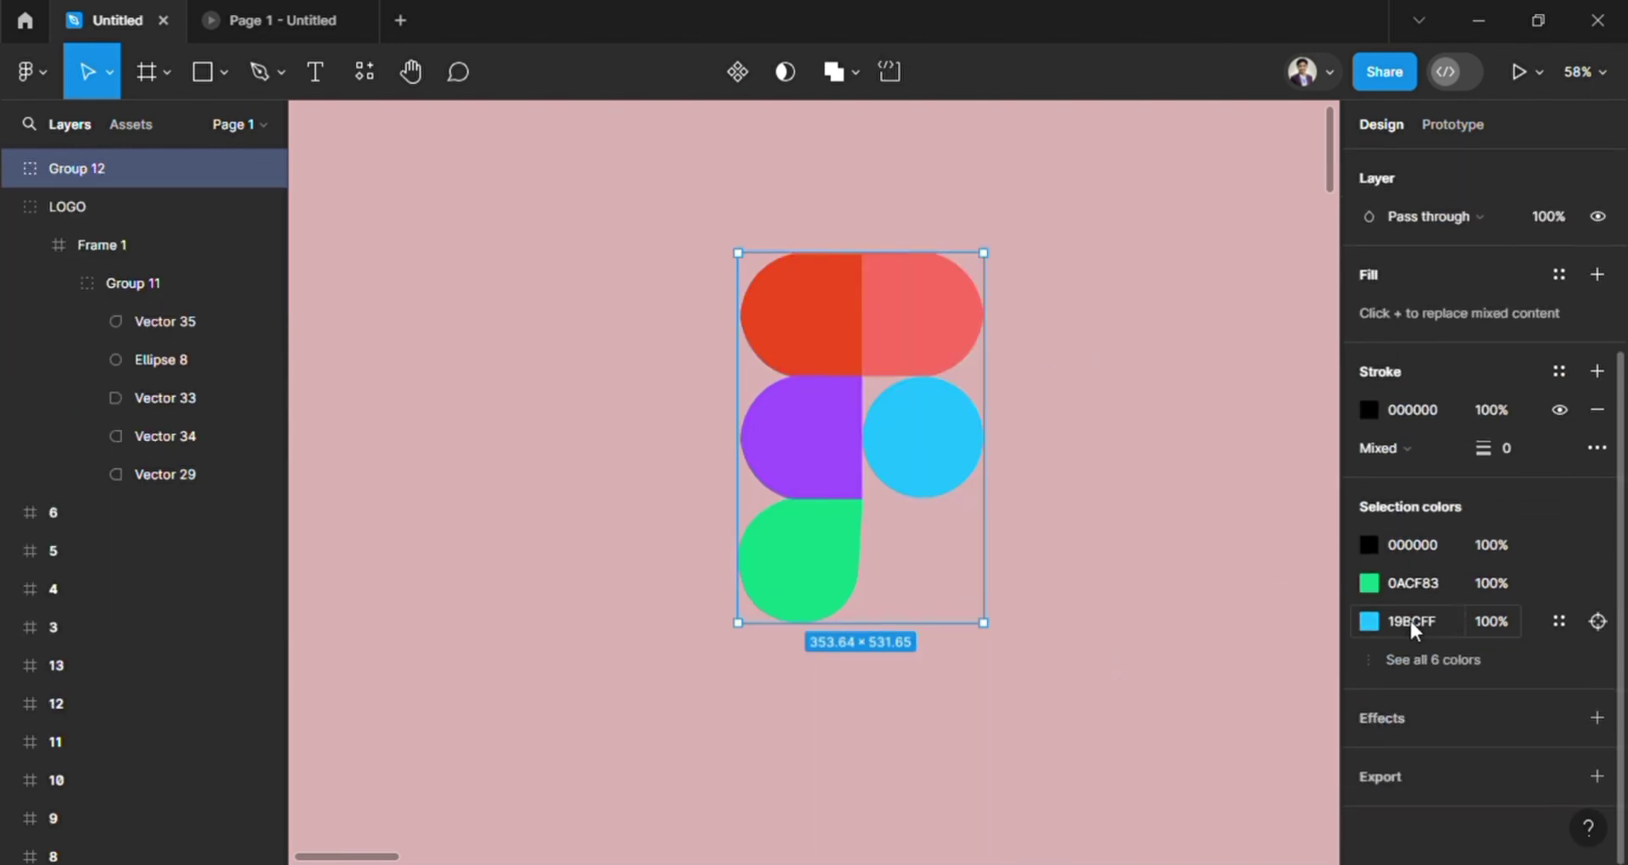
pyautogui.click(1597, 718)
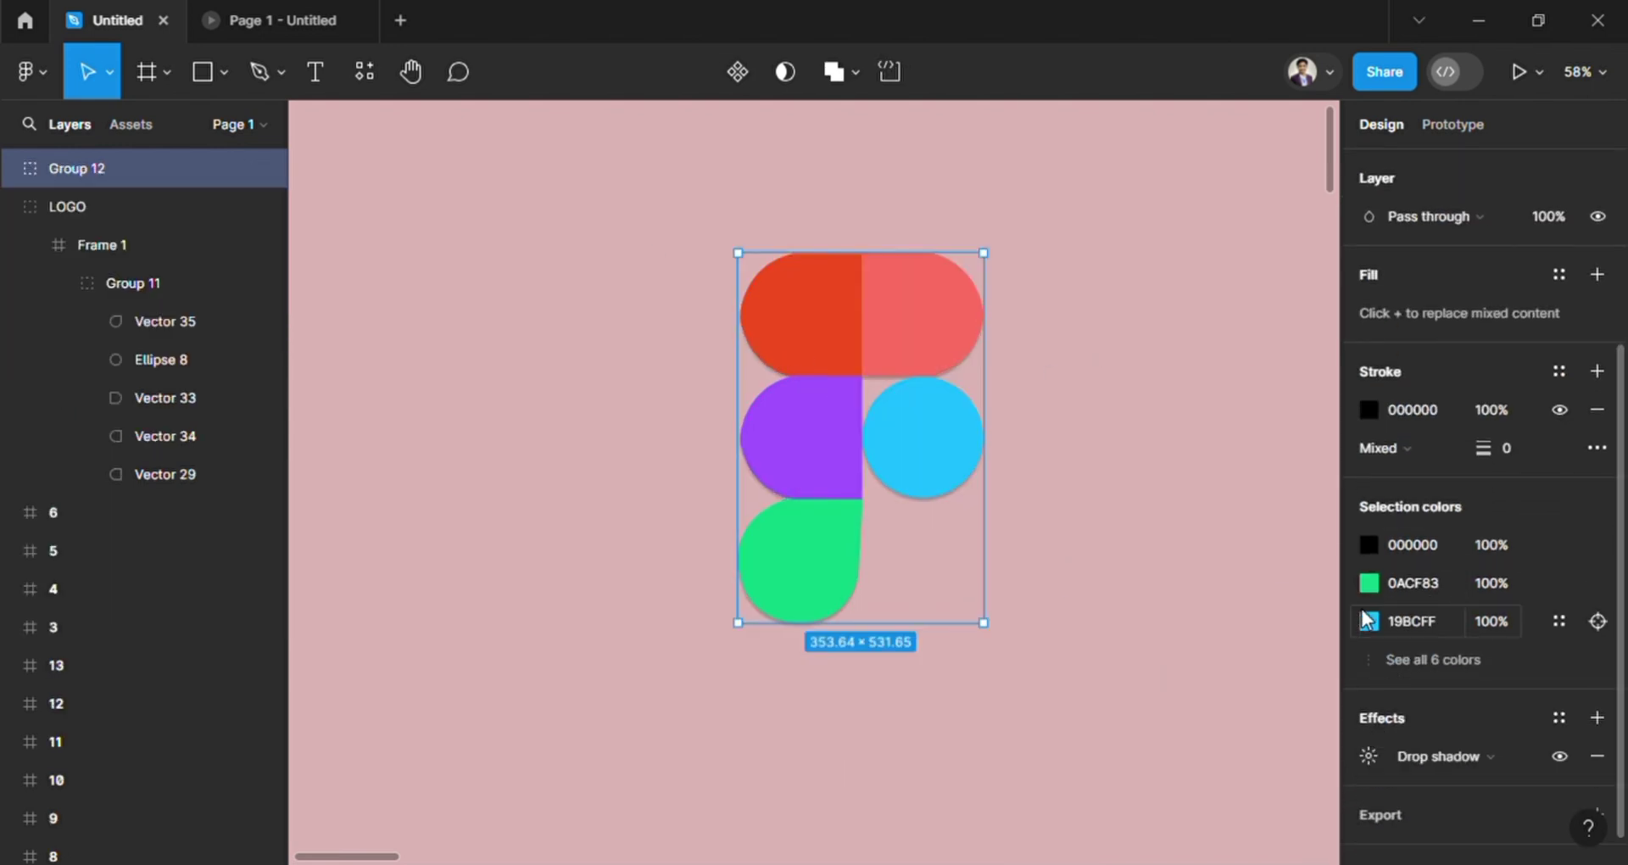
pyautogui.click(1515, 757)
pyautogui.click(1492, 729)
pyautogui.click(1369, 756)
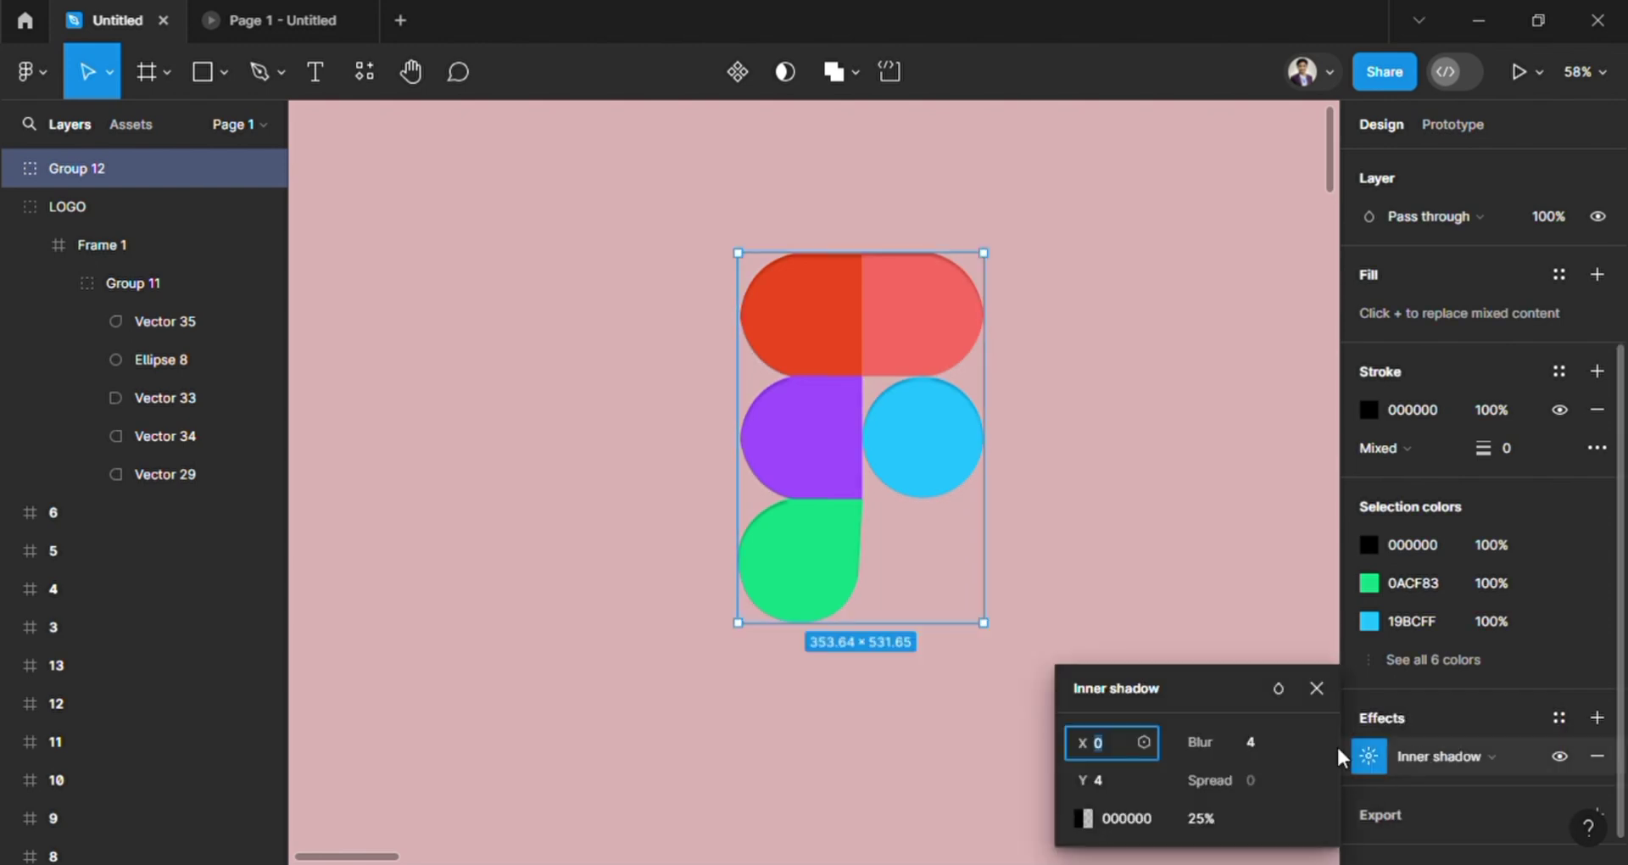
# Step: Set the inner shadow's X offset to 8 and blur to 34, and shift its Y offset to shade the lower edges
pyautogui.moveTo(1189, 689); pyautogui.dragTo(1253, 459)
pyautogui.moveTo(1154, 512); pyautogui.dragTo(1173, 512)
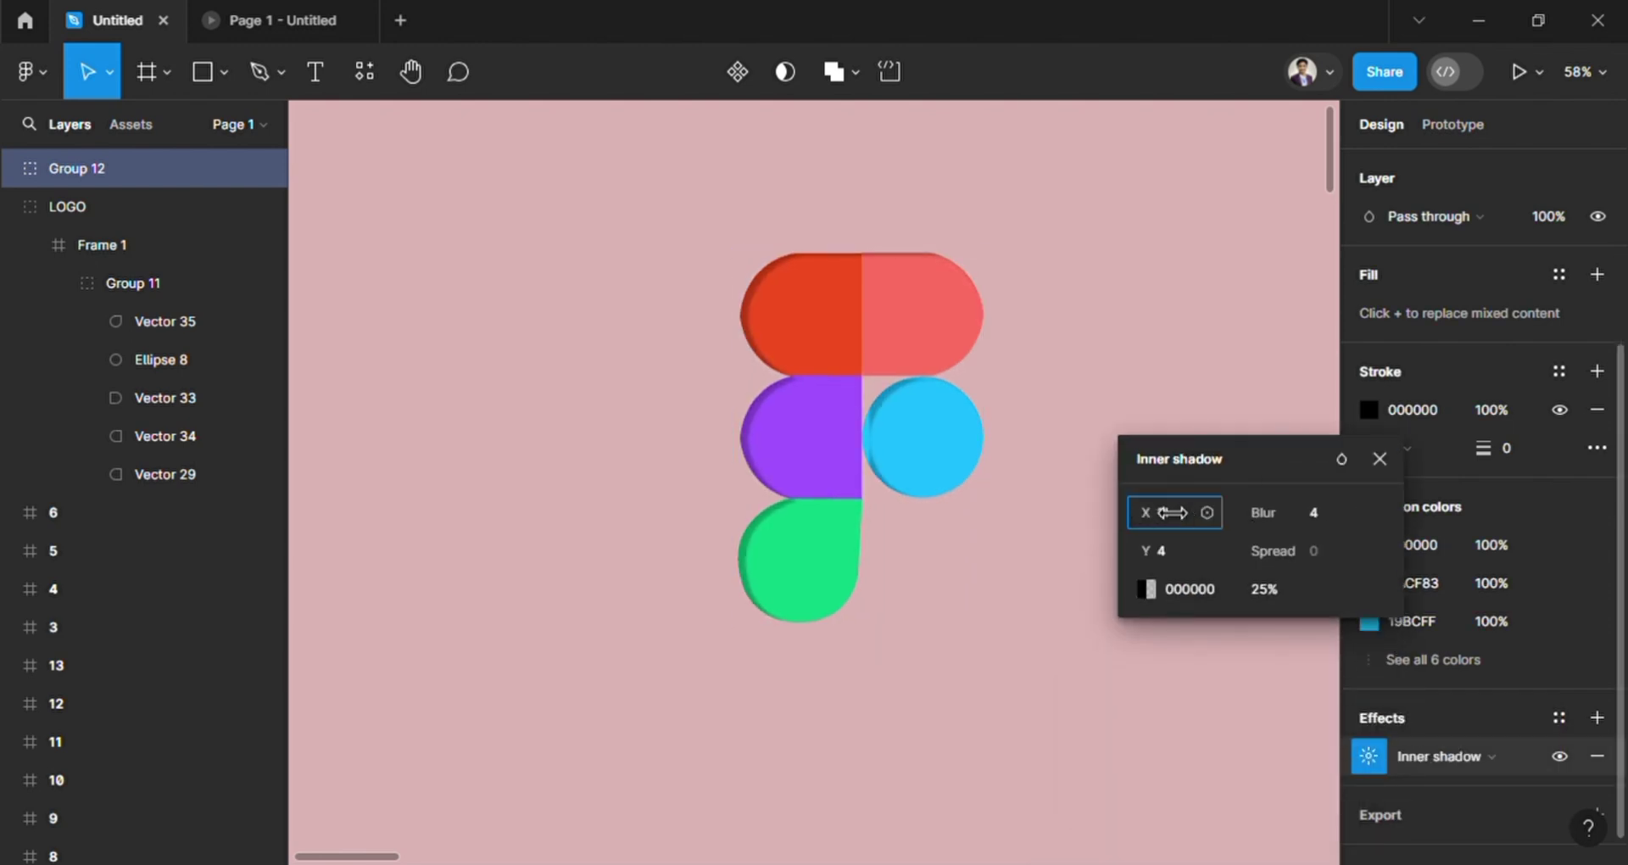
pyautogui.moveTo(797, 491); pyautogui.dragTo(287, 562)
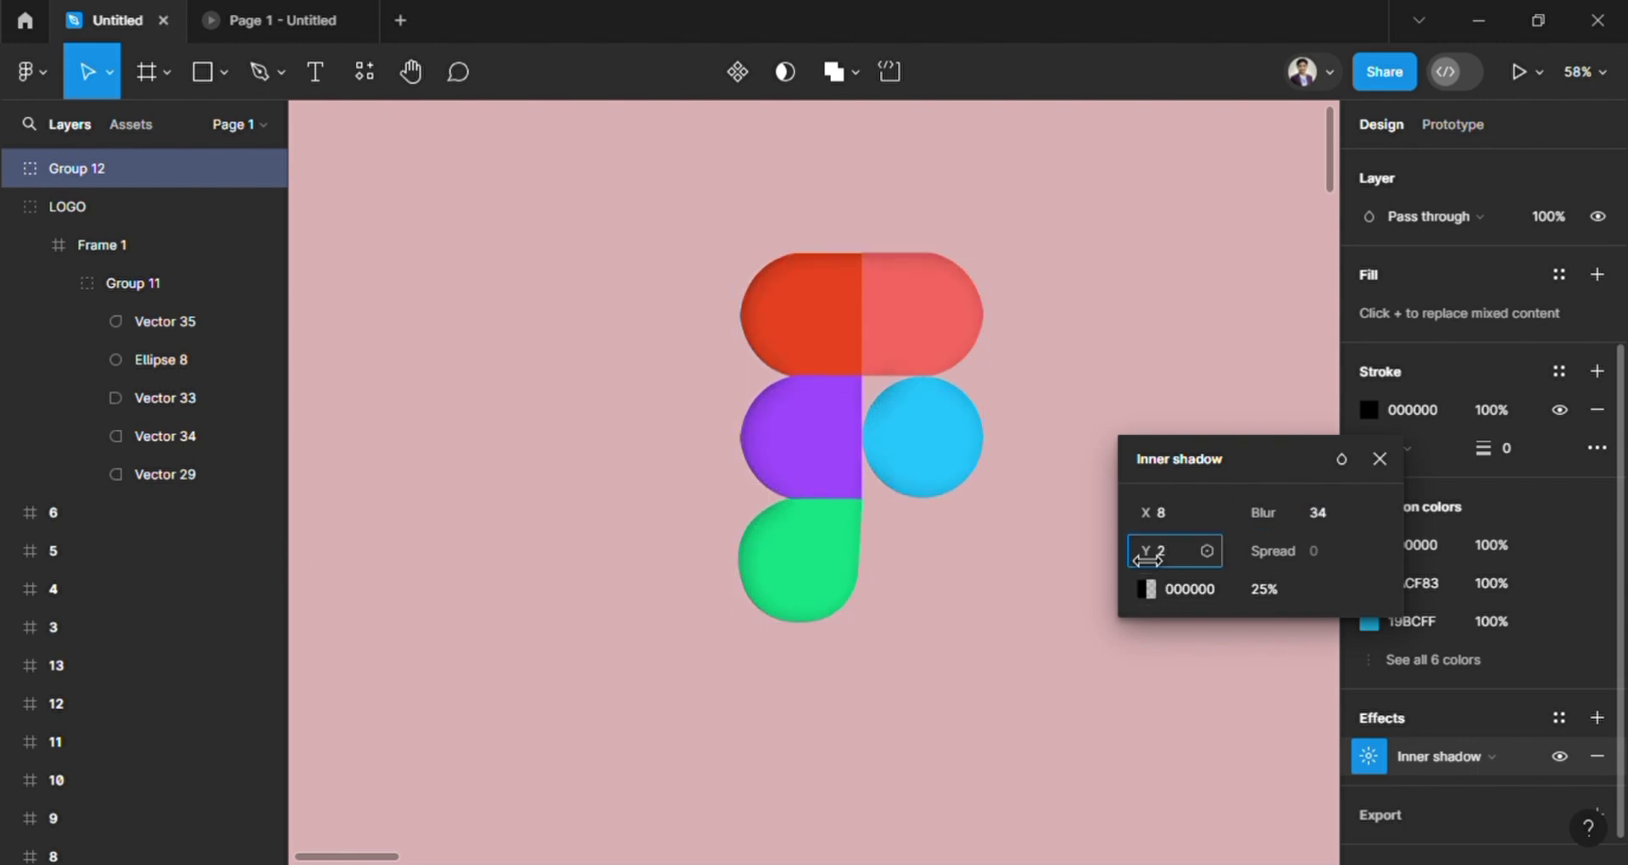
pyautogui.click(1025, 702)
# Step: Set the page background color to black, 000000
pyautogui.scroll(3, 1027, 702)
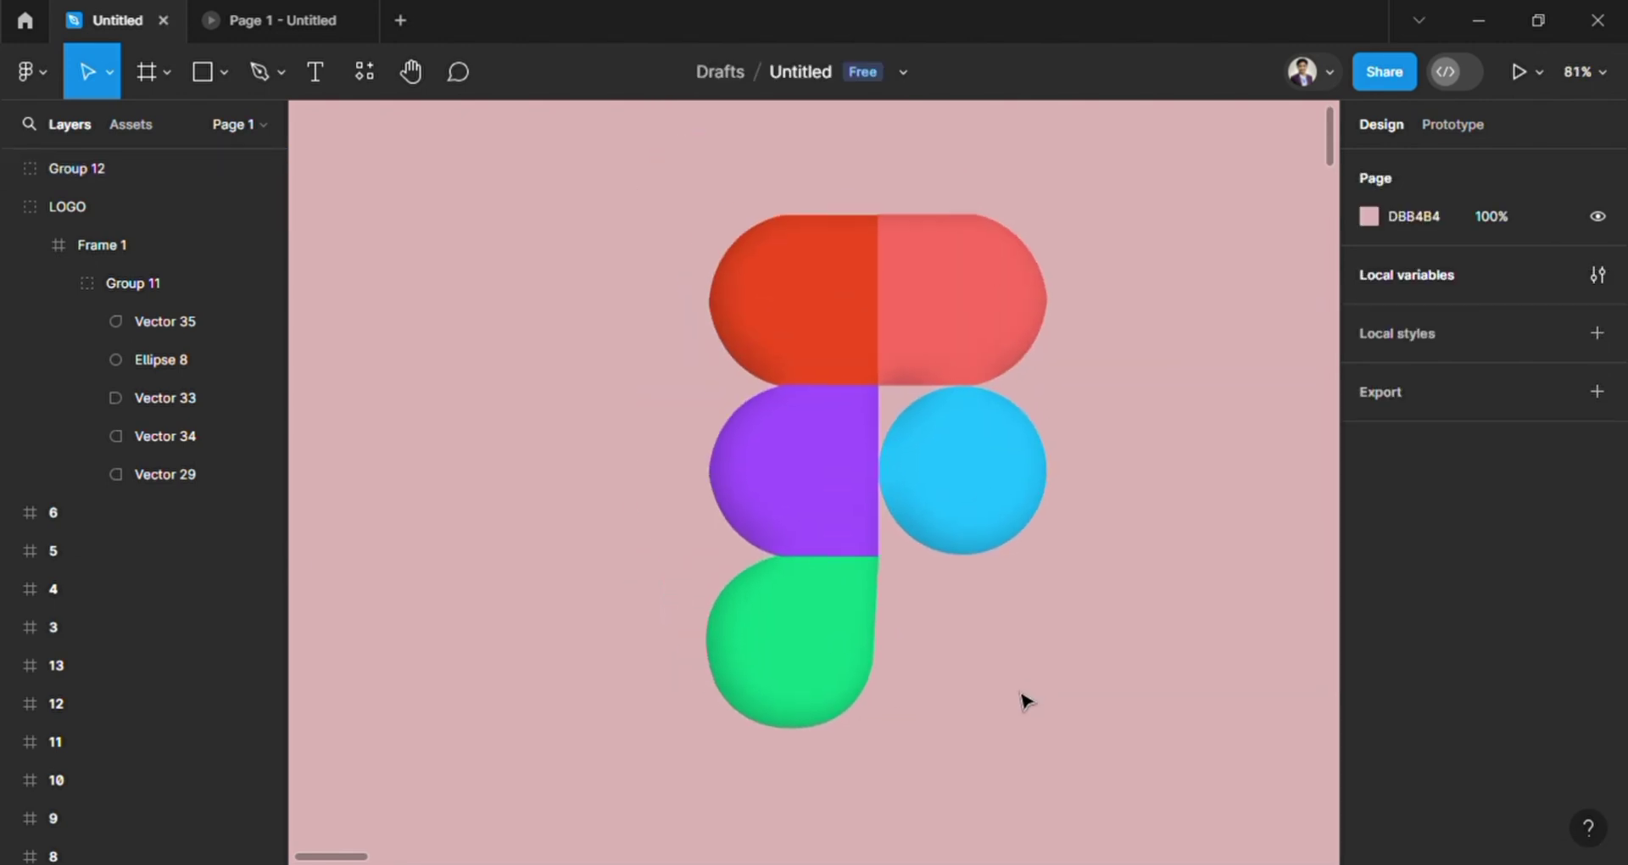
pyautogui.click(1368, 216)
pyautogui.moveTo(1314, 593); pyautogui.dragTo(1439, 647)
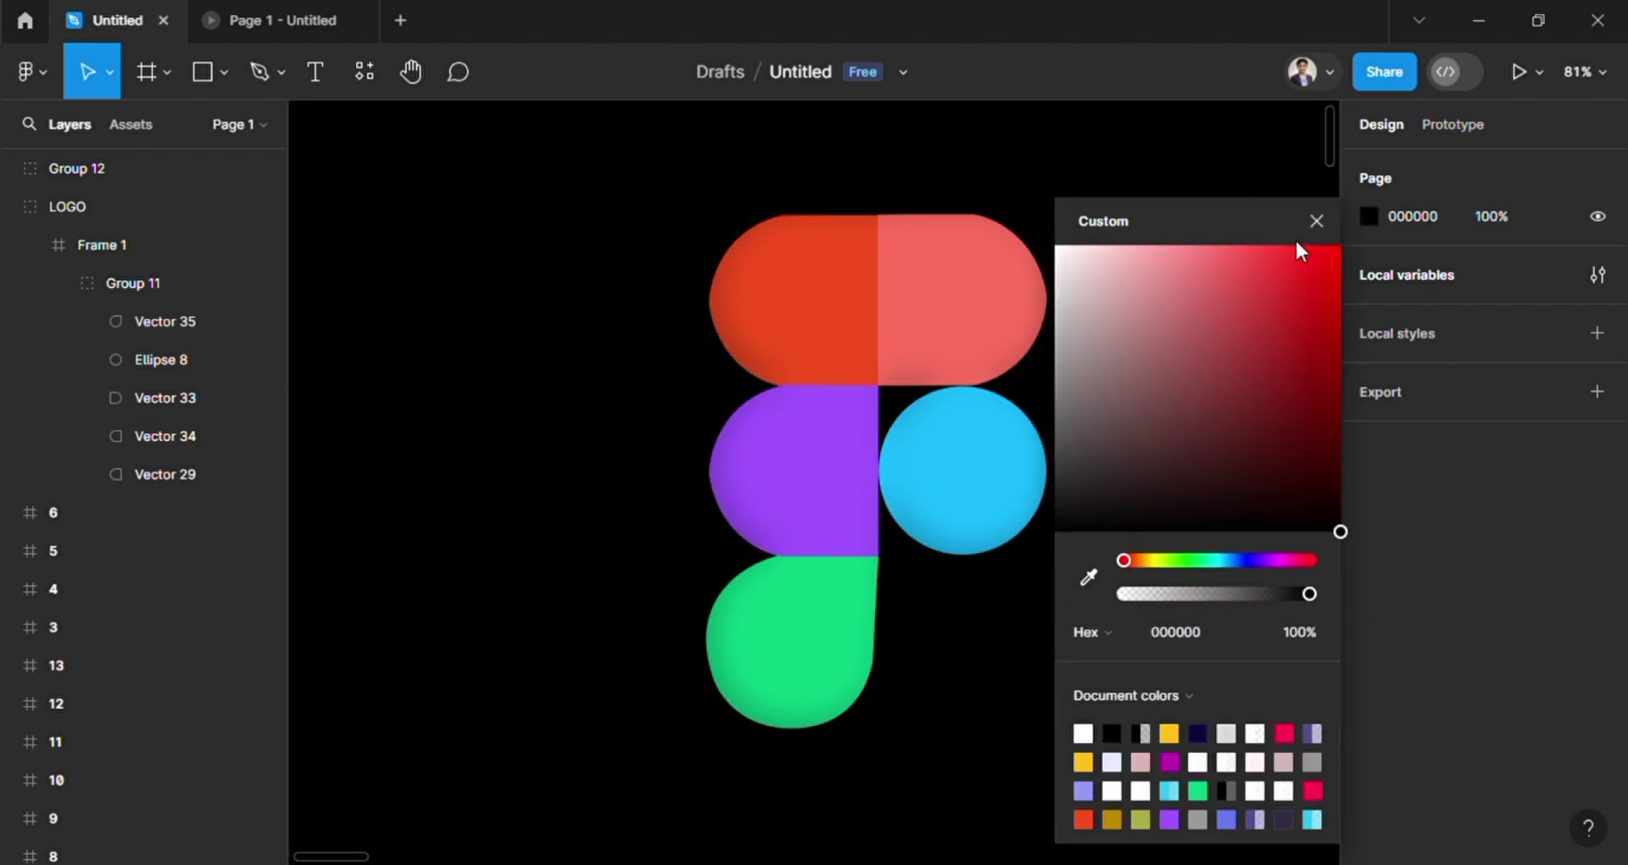
pyautogui.click(1316, 220)
# Step: Examine the logo's inner shading and shape joins against the black background, up close and from a distance
pyautogui.click(807, 400)
pyautogui.click(584, 390)
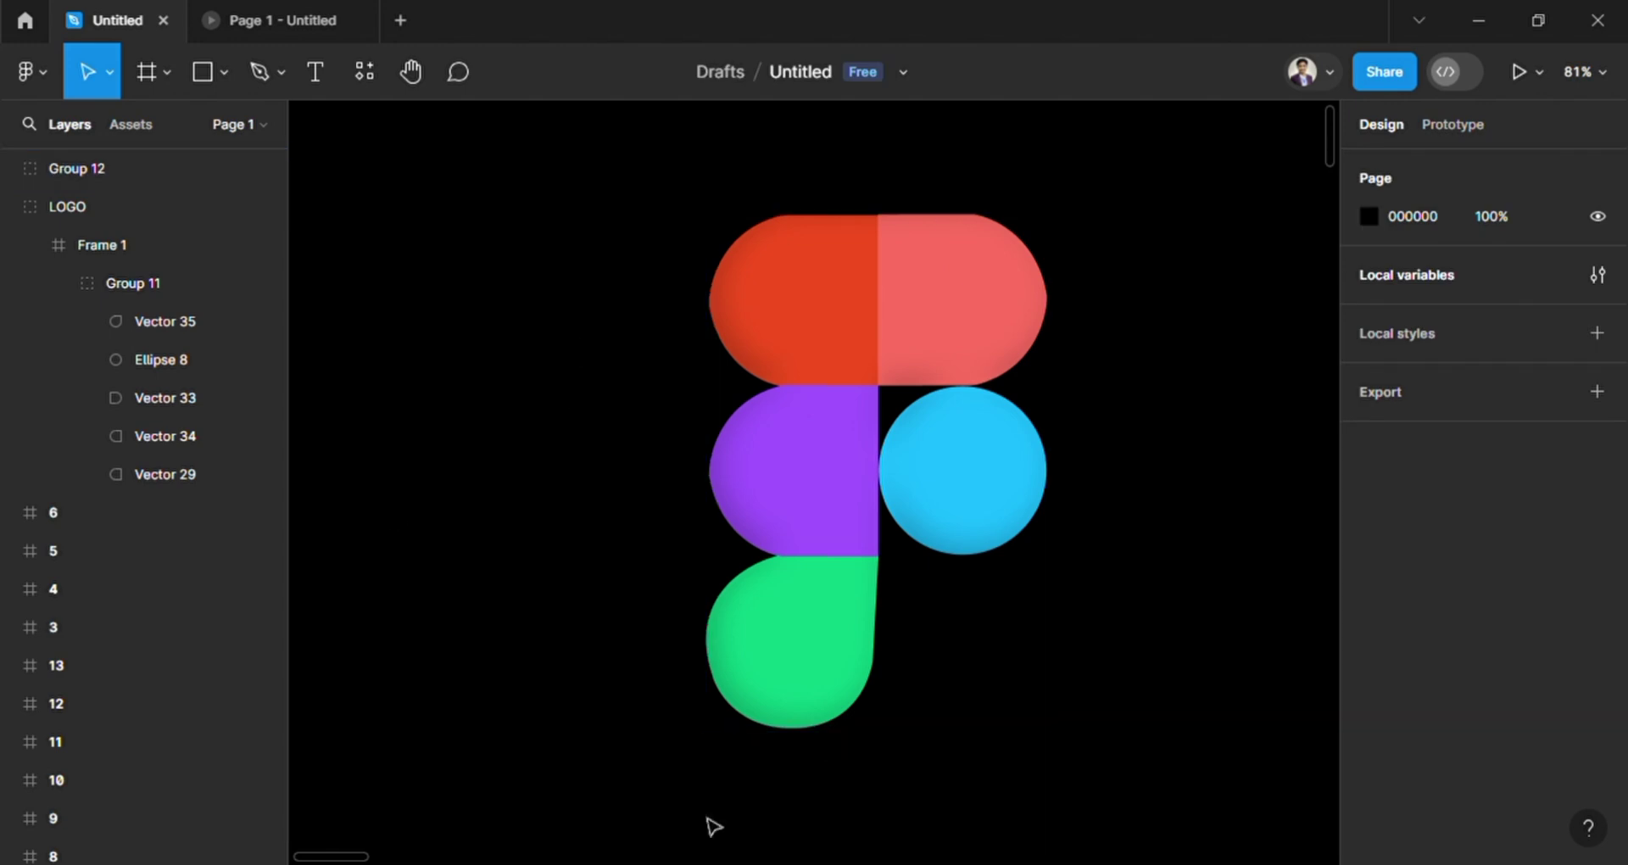
pyautogui.scroll(2, 753, 553)
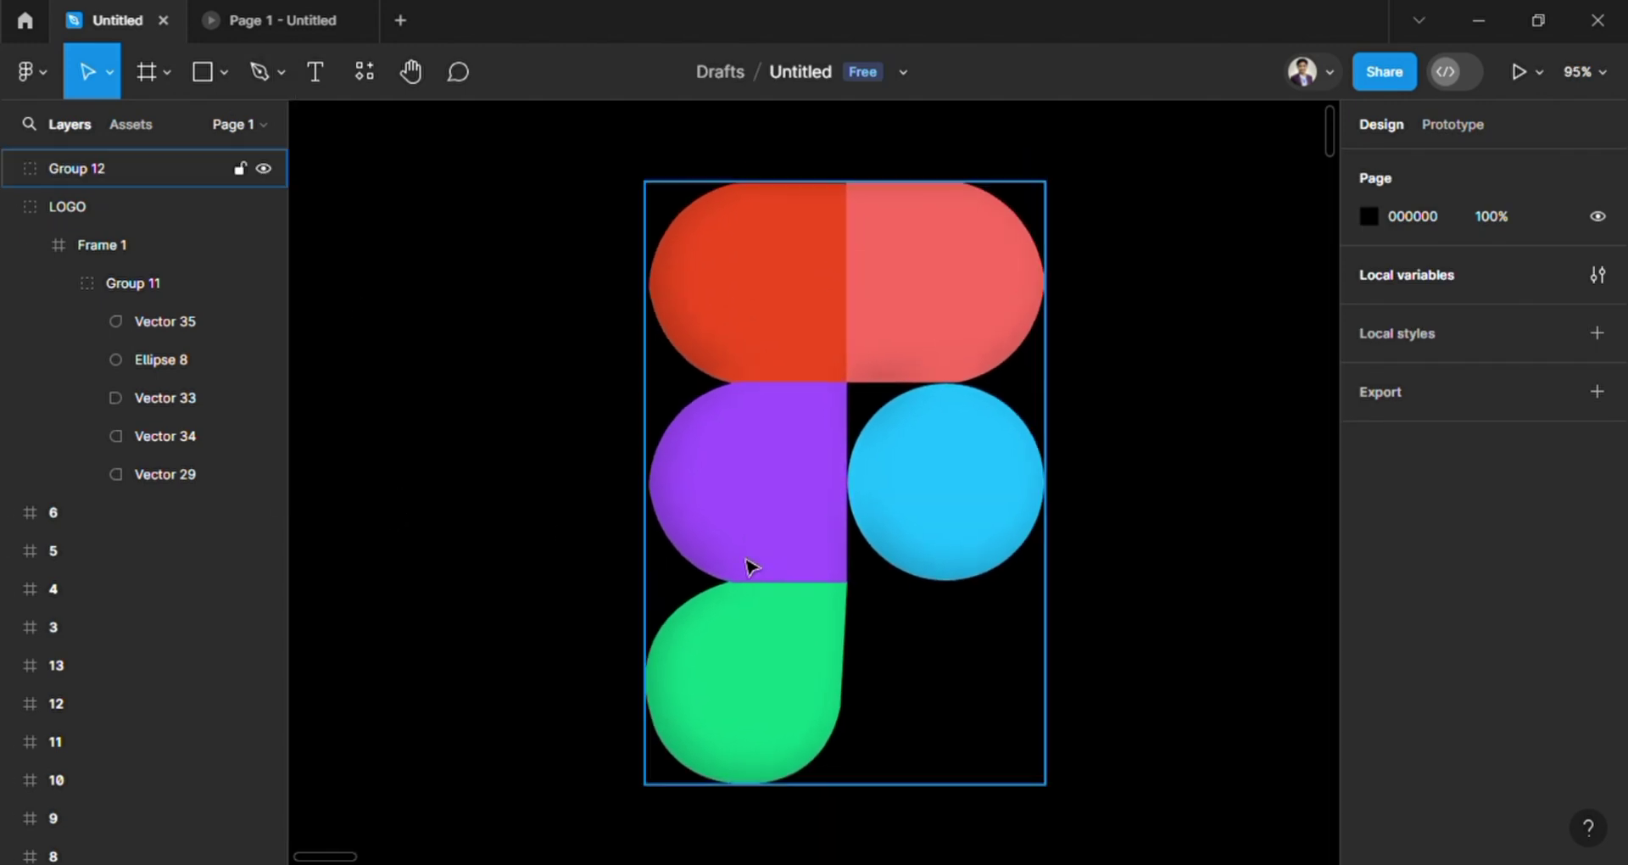
pyautogui.scroll(5, 792, 582)
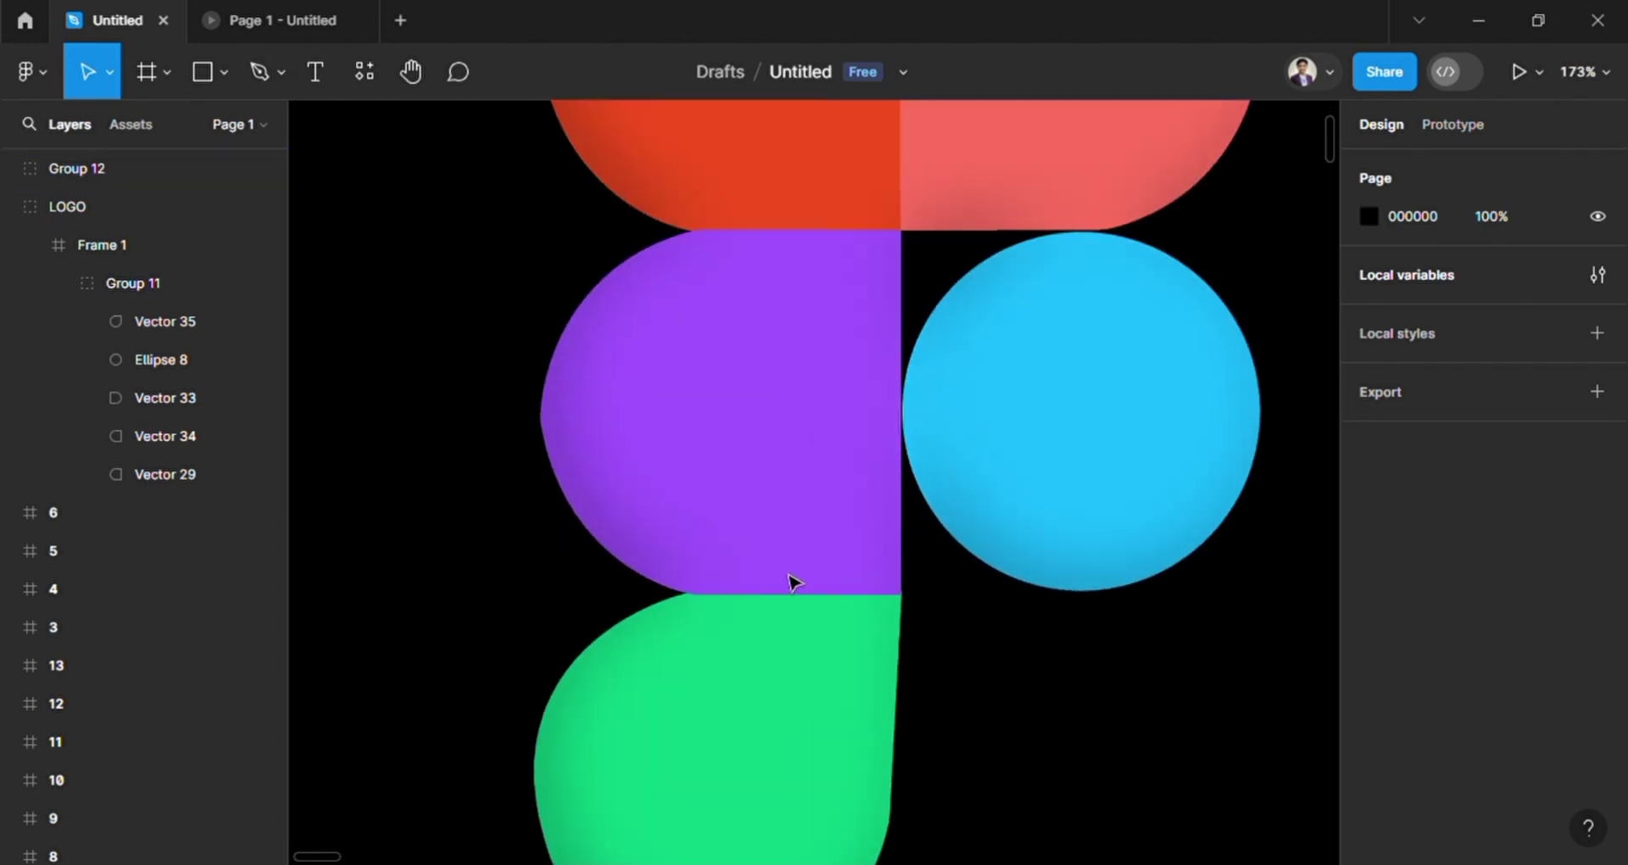
pyautogui.rightClick(782, 576)
pyautogui.scroll(-6, 454, 524)
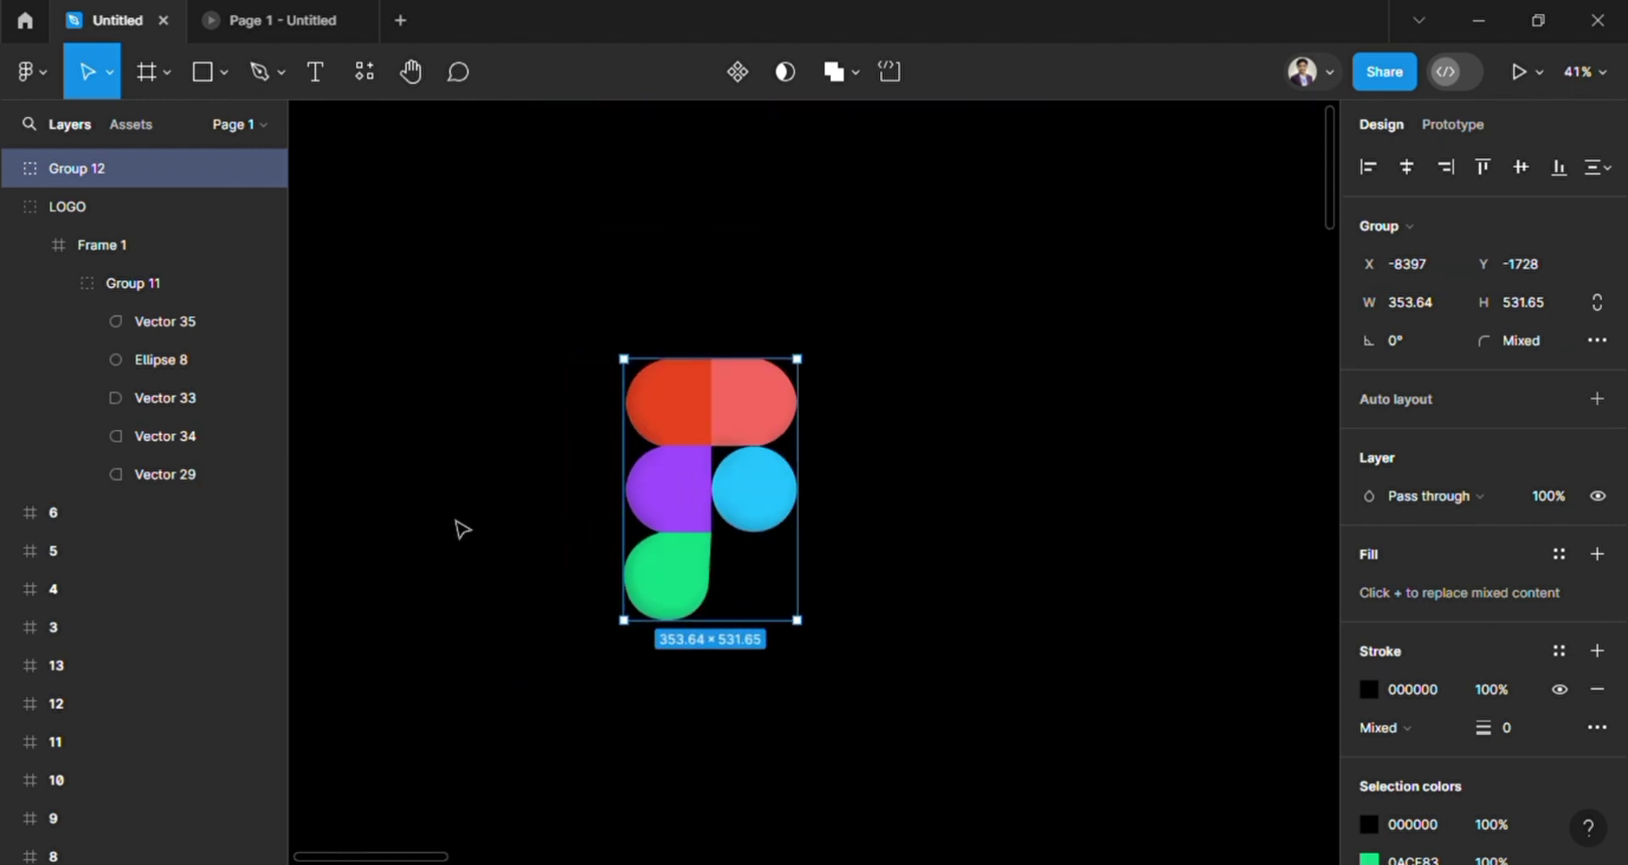
# Step: Set the page background color to white, FFFFFF
pyautogui.click(1221, 414)
pyautogui.click(1369, 218)
pyautogui.moveTo(1090, 378); pyautogui.dragTo(1030, 229)
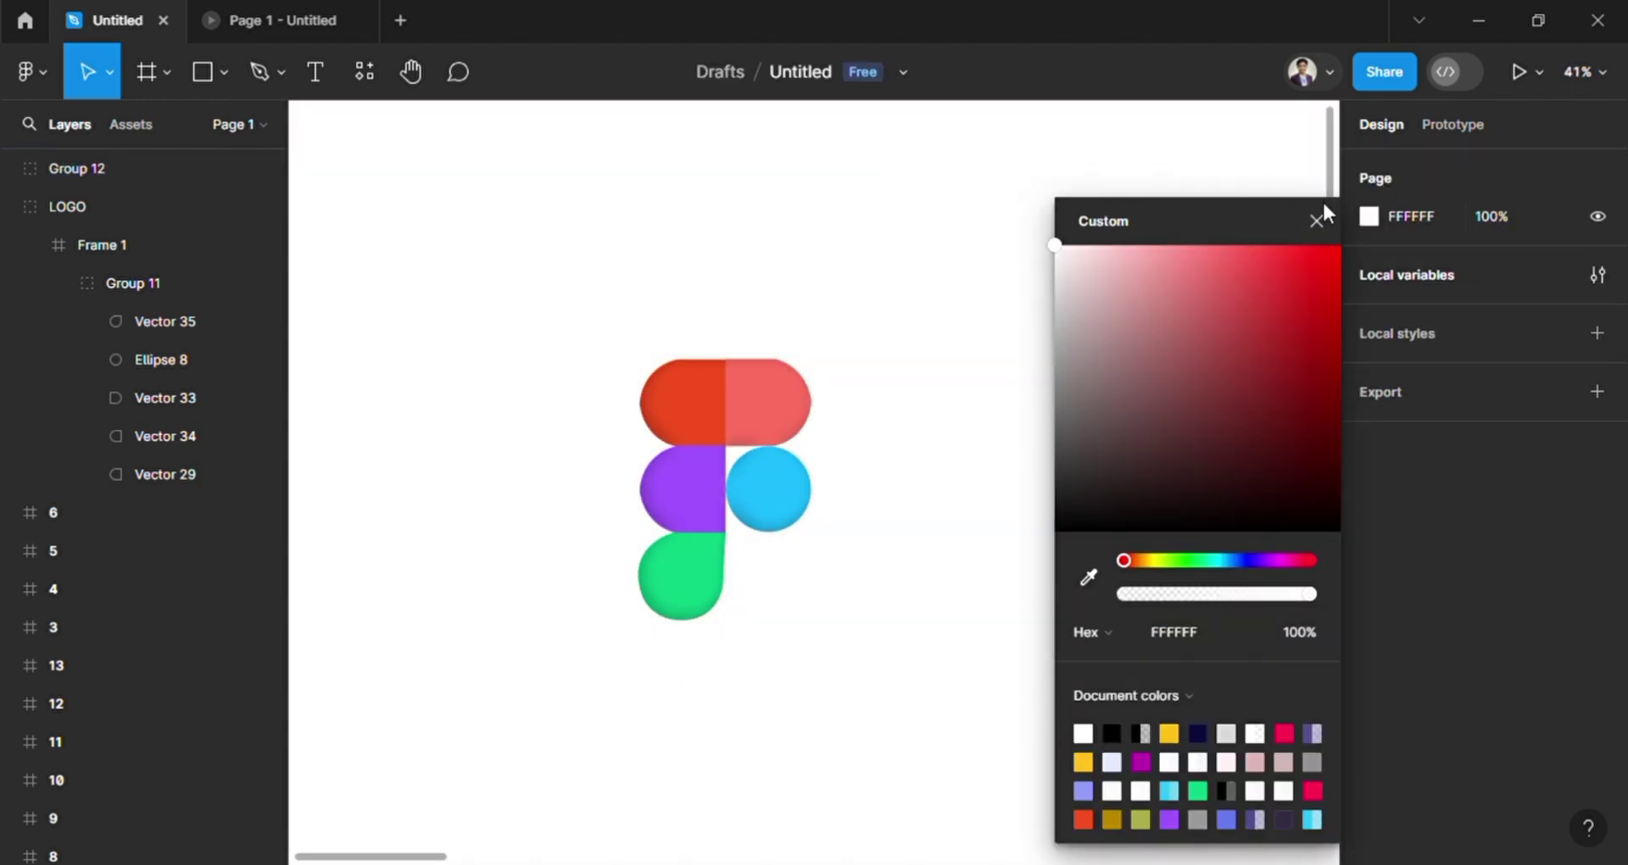